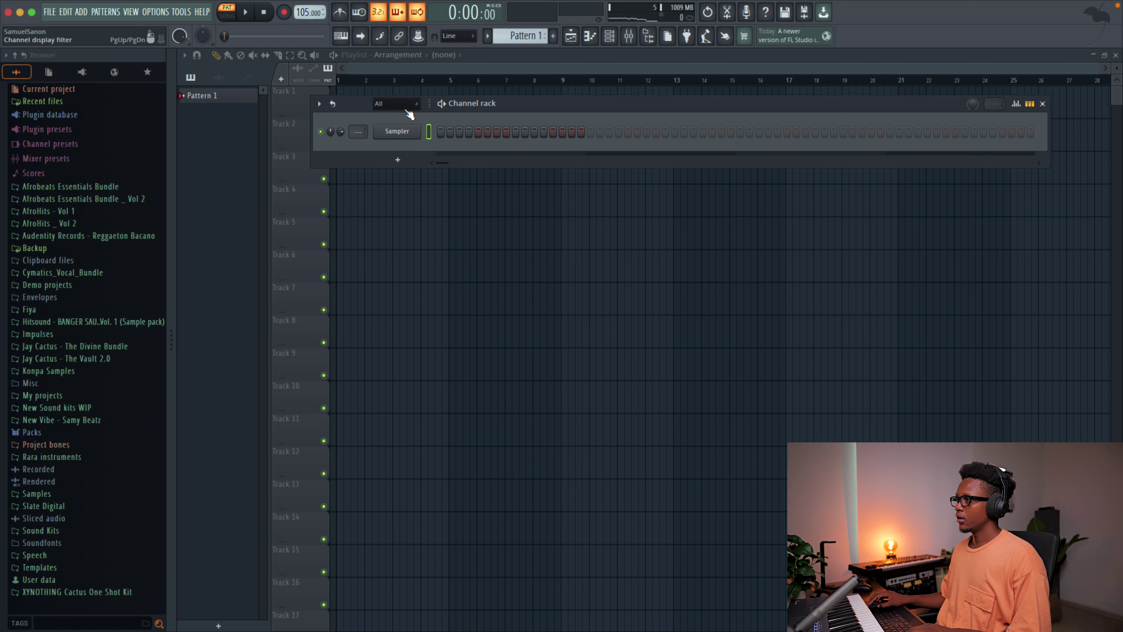
Bring up the options menu for the default Sampler channel
{"action": "right_click", "coordinate": [402, 132]}
Replace the Sampler with the FLEX synth and load its Flute Pad preset
{"action": "mouse_move", "coordinate": [510, 231]}
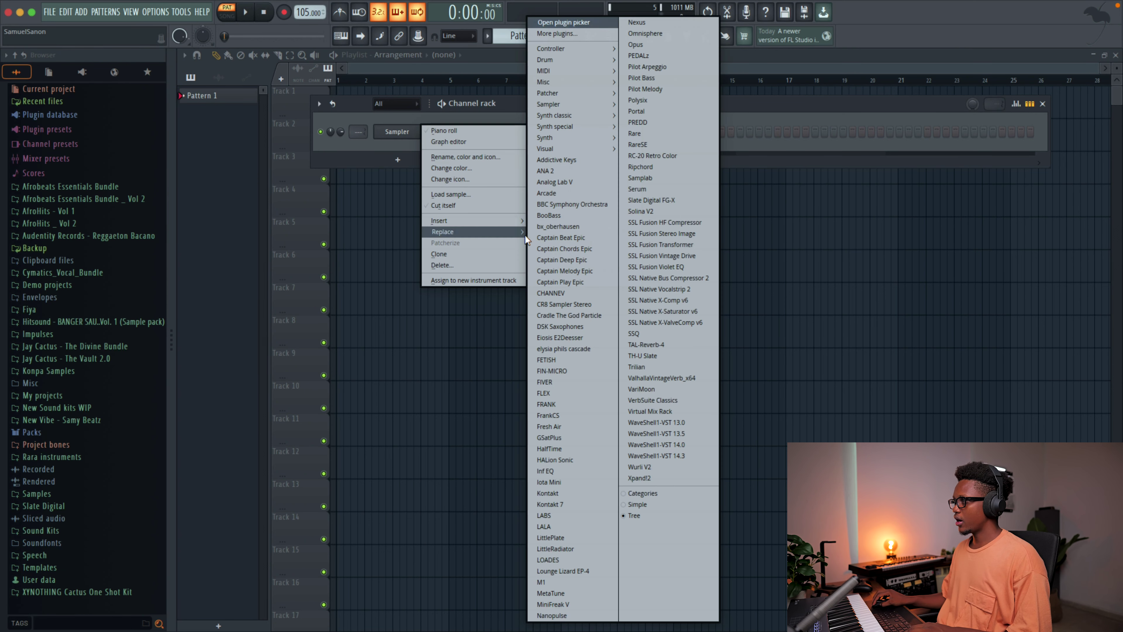
{"action": "mouse_move", "coordinate": [558, 115]}
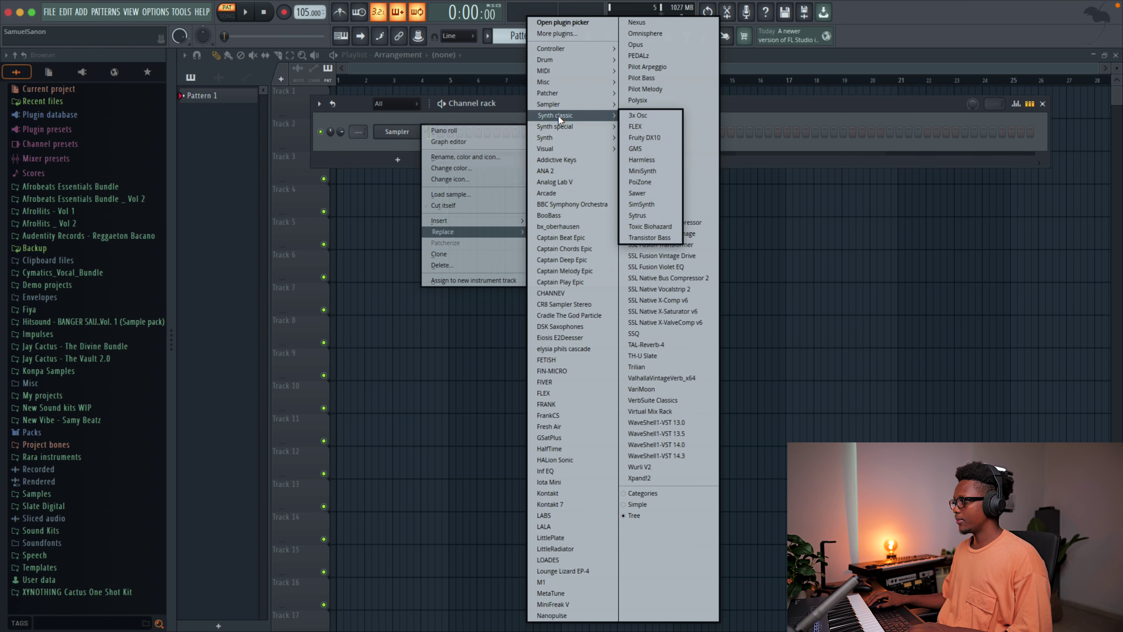
{"action": "left_click", "coordinate": [637, 126]}
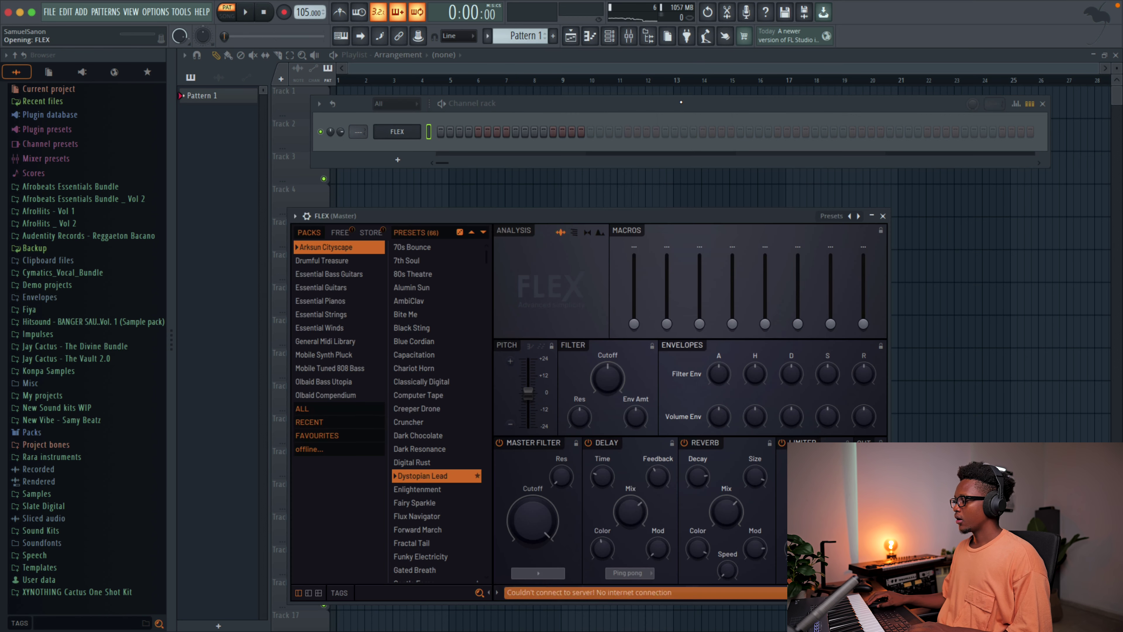
{"action": "left_click", "coordinate": [854, 217]}
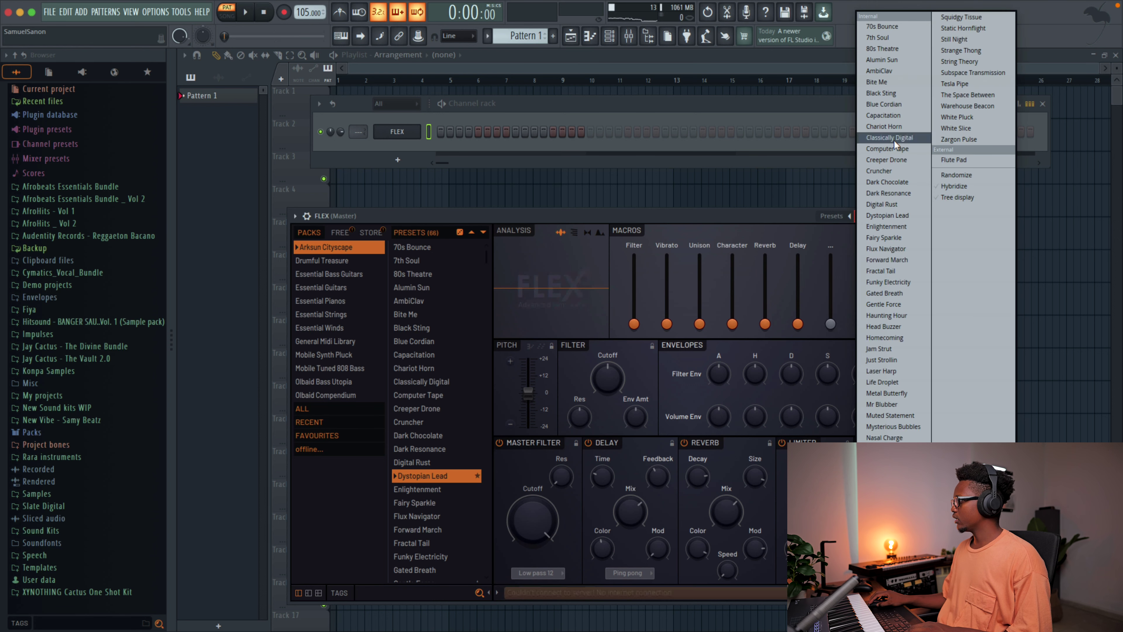
{"action": "left_click", "coordinate": [956, 160]}
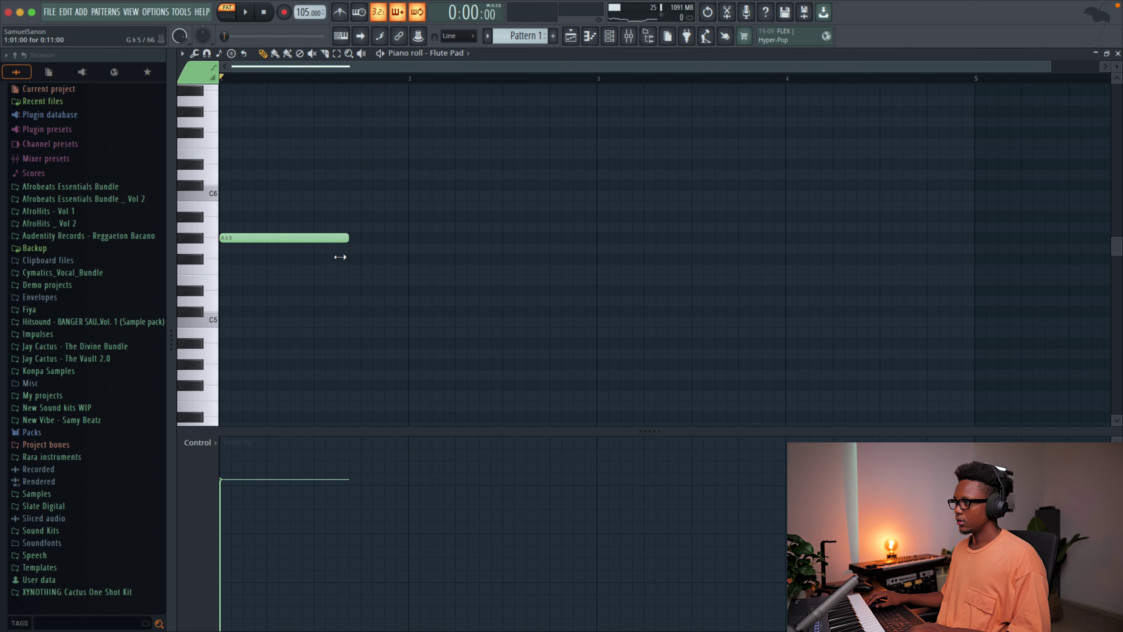
Reopen the Flute Pad piano roll and drop the first note from Ab5 to Ab4
{"action": "left_click", "coordinate": [1117, 54]}
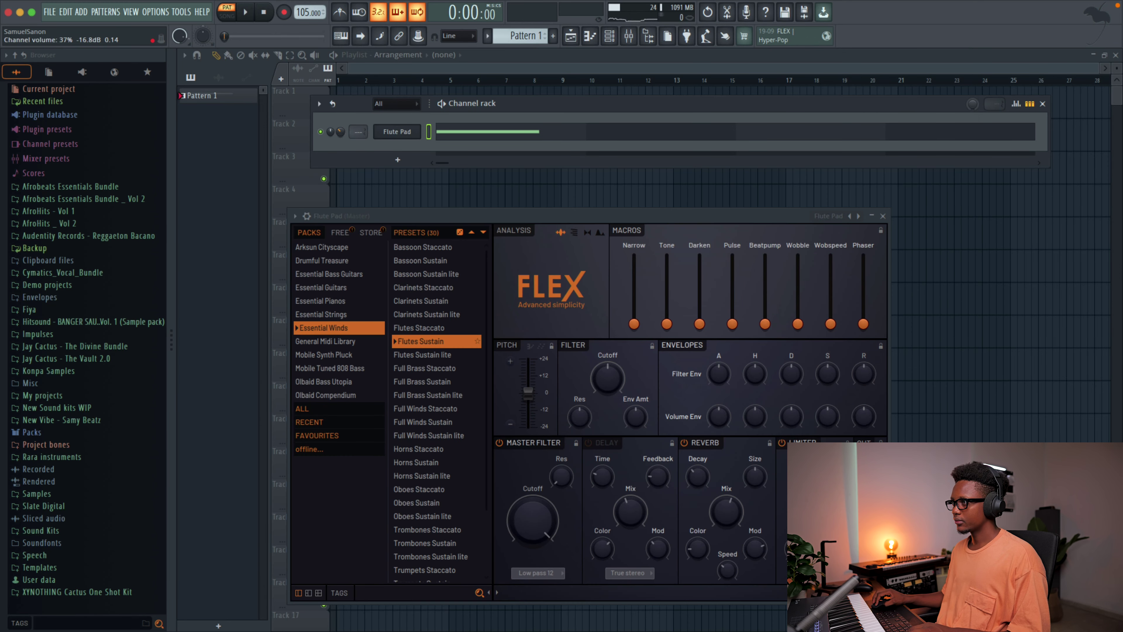
{"action": "left_click", "coordinate": [530, 140]}
{"action": "key", "text": "space"}
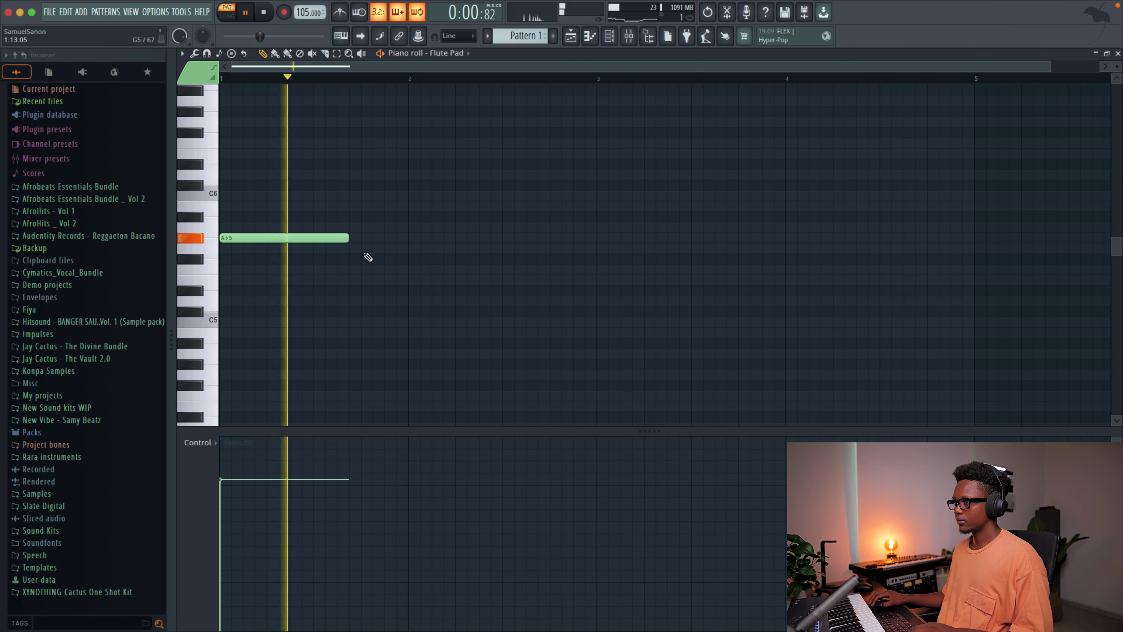
{"action": "key", "text": "ctrl+Down"}
{"action": "key", "text": "space"}
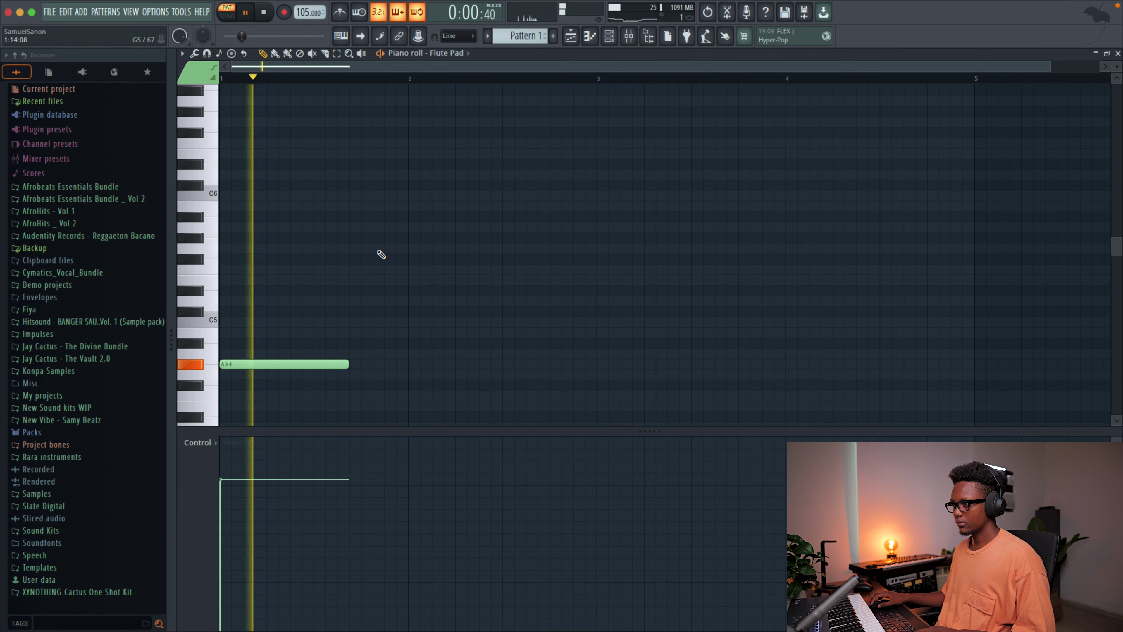
{"action": "scroll", "coordinate": [373, 253], "scroll_direction": "down", "scroll_amount": 5}
{"action": "key", "text": "space"}
{"action": "scroll", "coordinate": [389, 230], "scroll_direction": "up", "scroll_amount": 3}
{"action": "scroll", "coordinate": [395, 205], "scroll_direction": "down", "scroll_amount": 2}
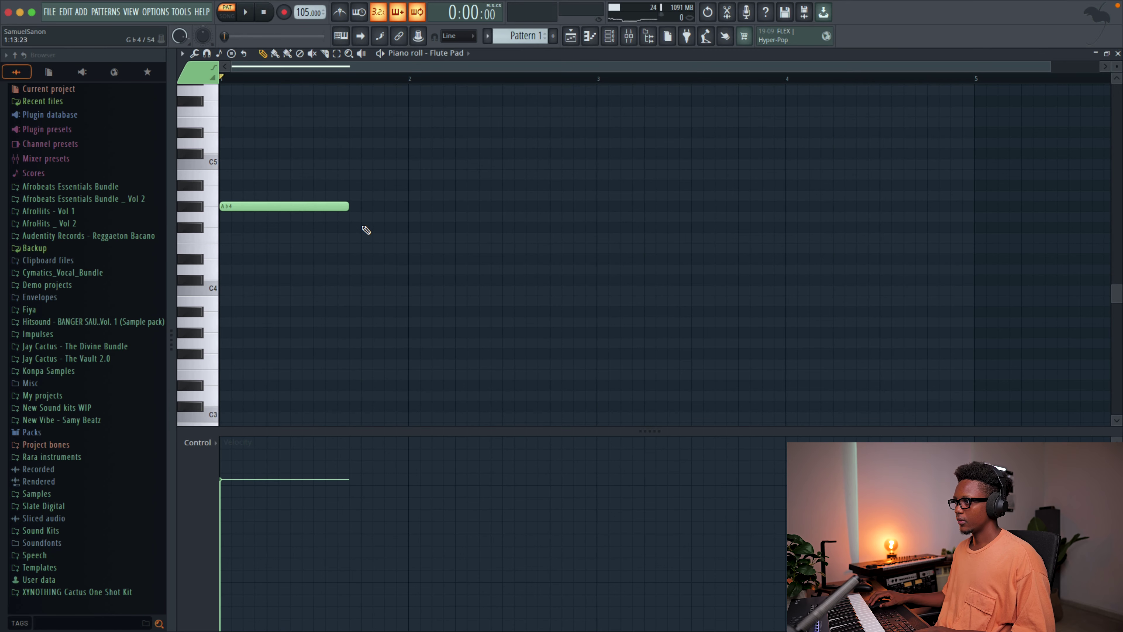
Add Bb4, Eb4 and F4 notes, trimming them to end at bars 2 and 3
{"action": "left_click", "coordinate": [343, 185]}
{"action": "key", "text": "space"}
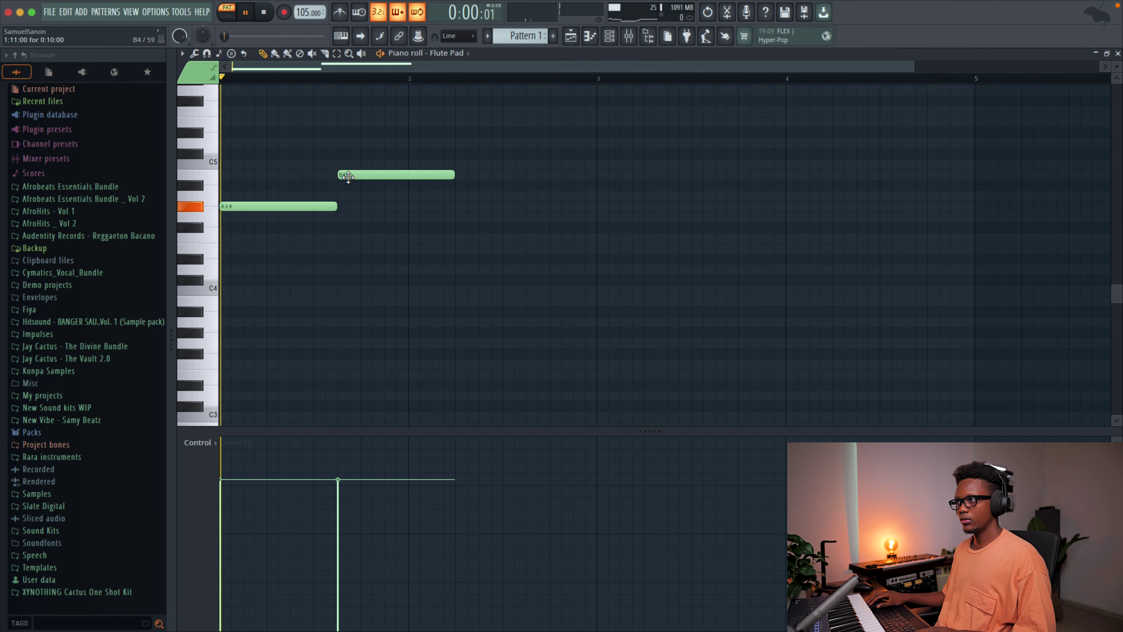
{"action": "left_click_drag", "start_coordinate": [455, 185], "coordinate": [401, 199]}
{"action": "key", "text": "space"}
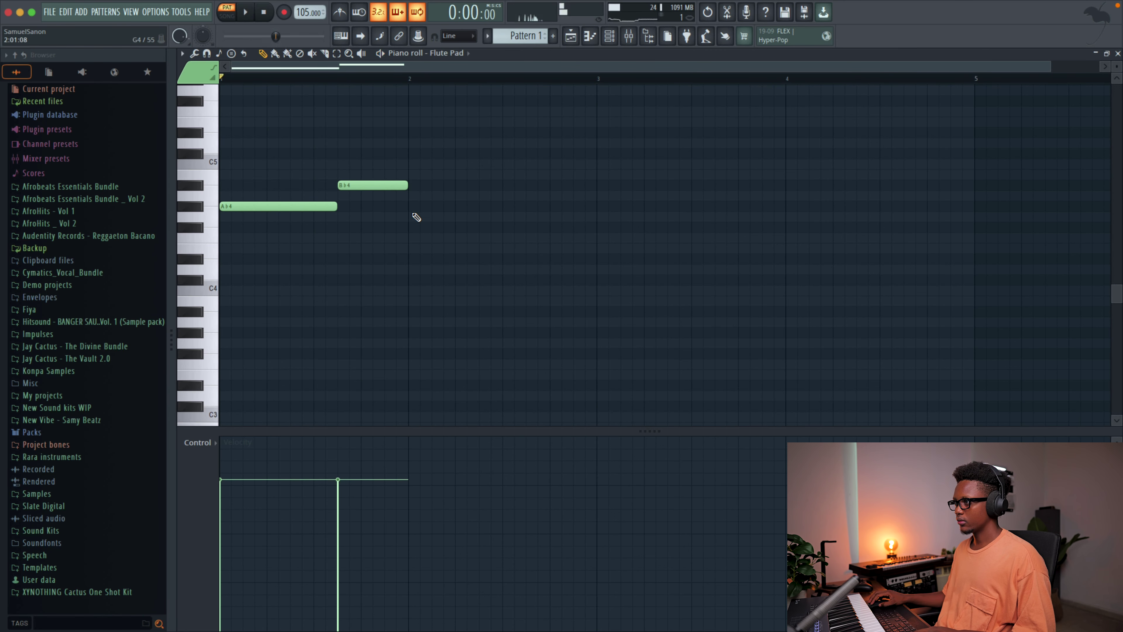
{"action": "left_click", "coordinate": [412, 260]}
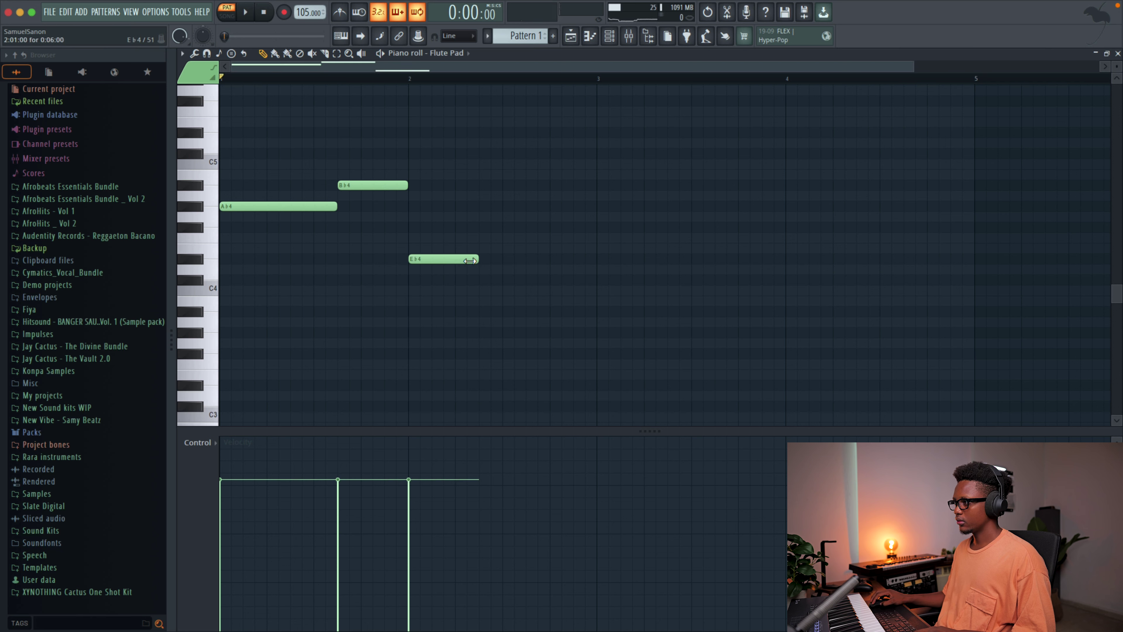
{"action": "left_click", "coordinate": [530, 238]}
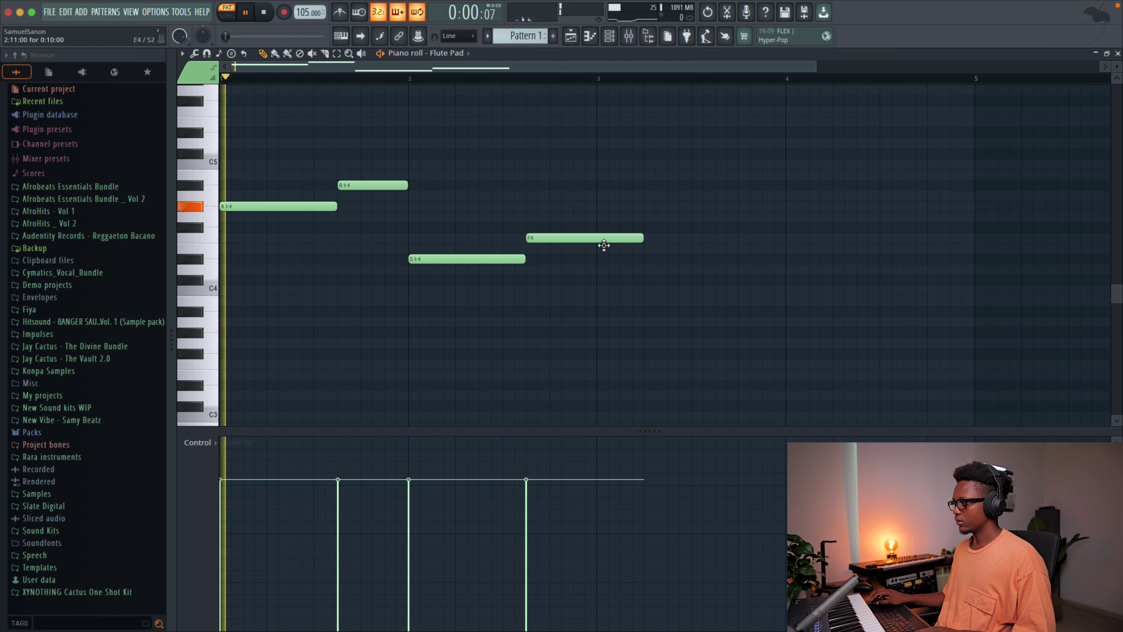
{"action": "key", "text": "space"}
{"action": "left_click_drag", "start_coordinate": [641, 238], "coordinate": [596, 238]}
{"action": "scroll", "coordinate": [492, 177], "scroll_direction": "up", "scroll_amount": 3}
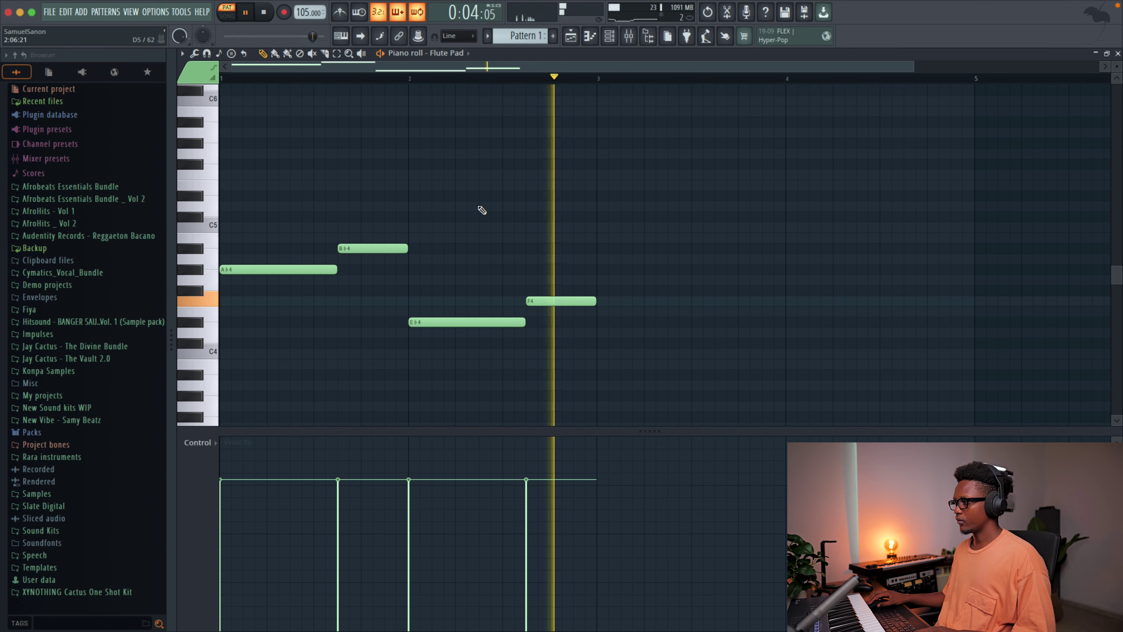
{"action": "key", "text": "space"}
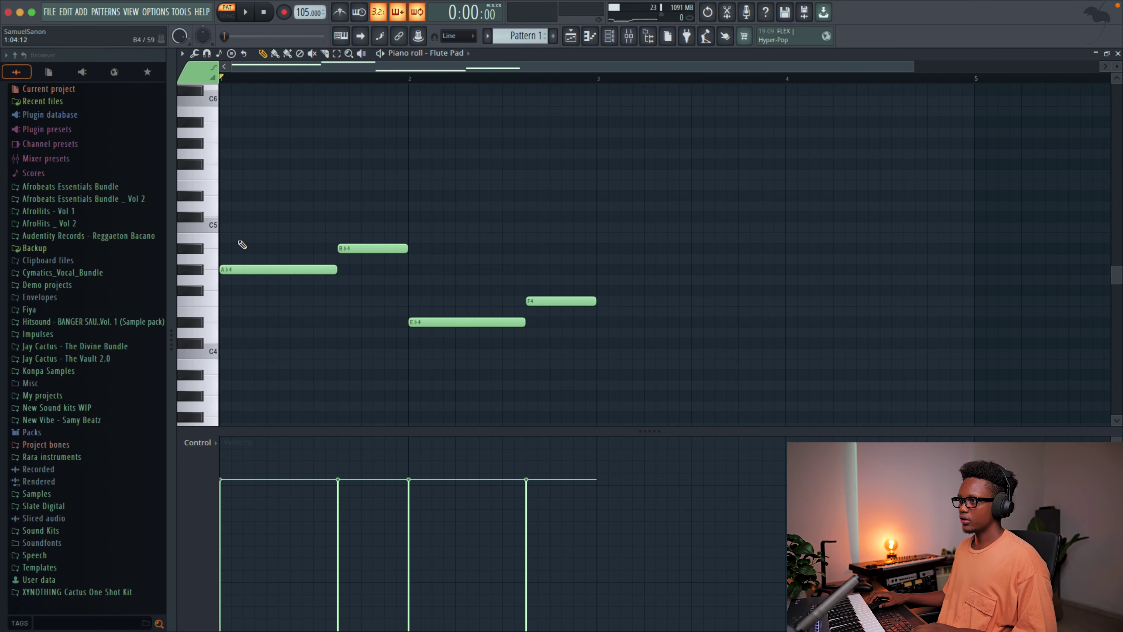
Stack C5 and Eb5 notes at the start of bar 1 to form a chord
{"action": "left_click", "coordinate": [259, 238]}
{"action": "left_click_drag", "start_coordinate": [230, 226], "coordinate": [232, 226]}
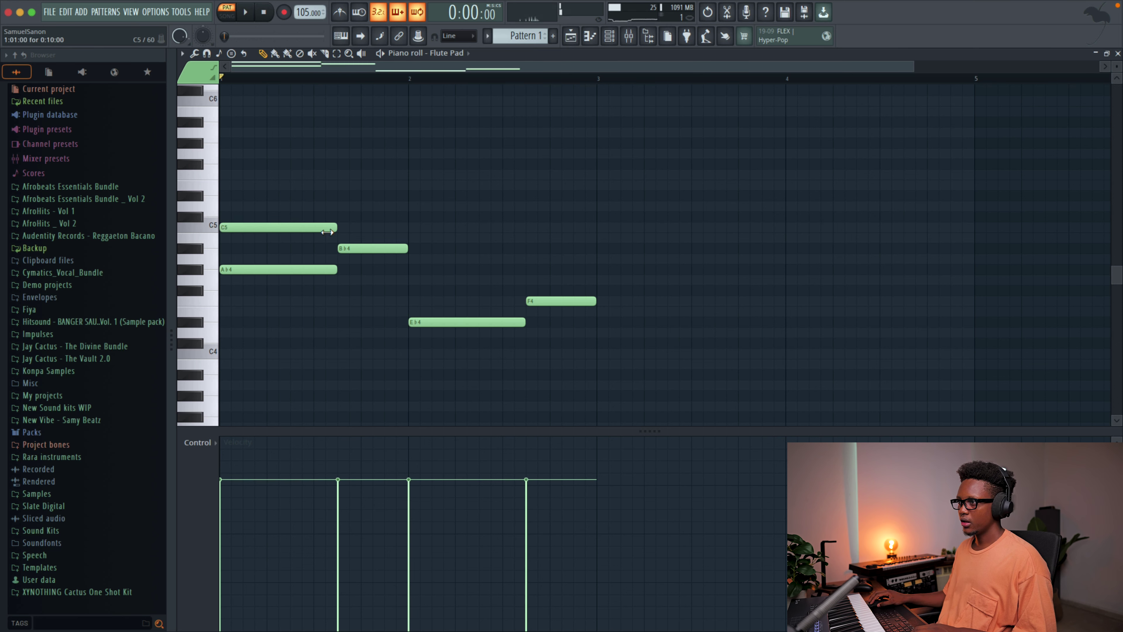
{"action": "left_click", "coordinate": [252, 194]}
{"action": "key", "text": "space"}
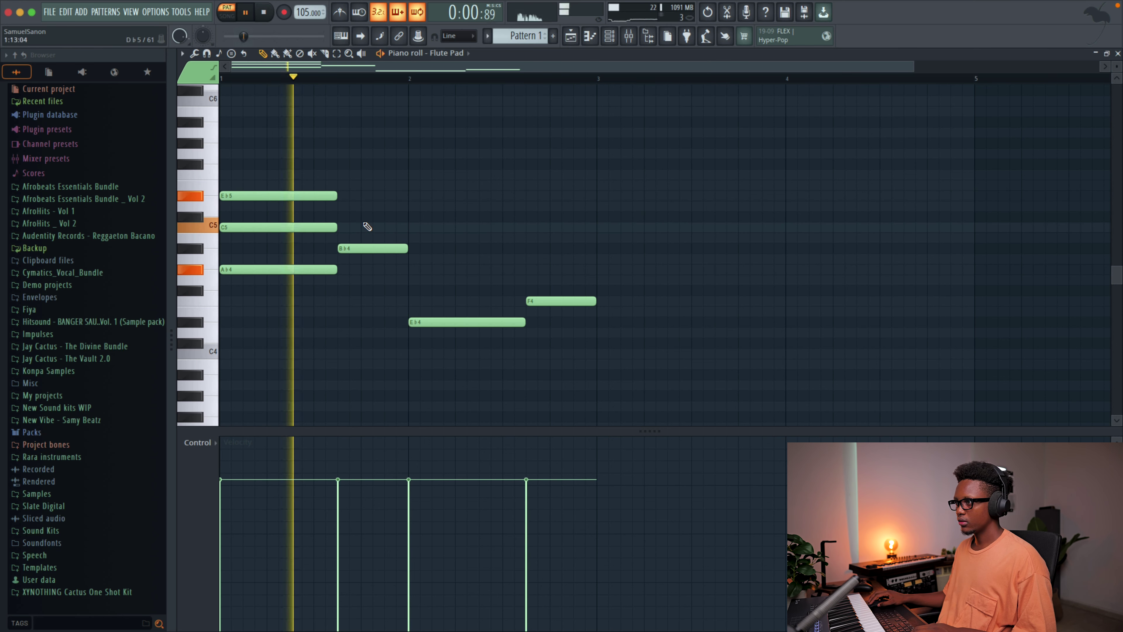
{"action": "key", "text": "space"}
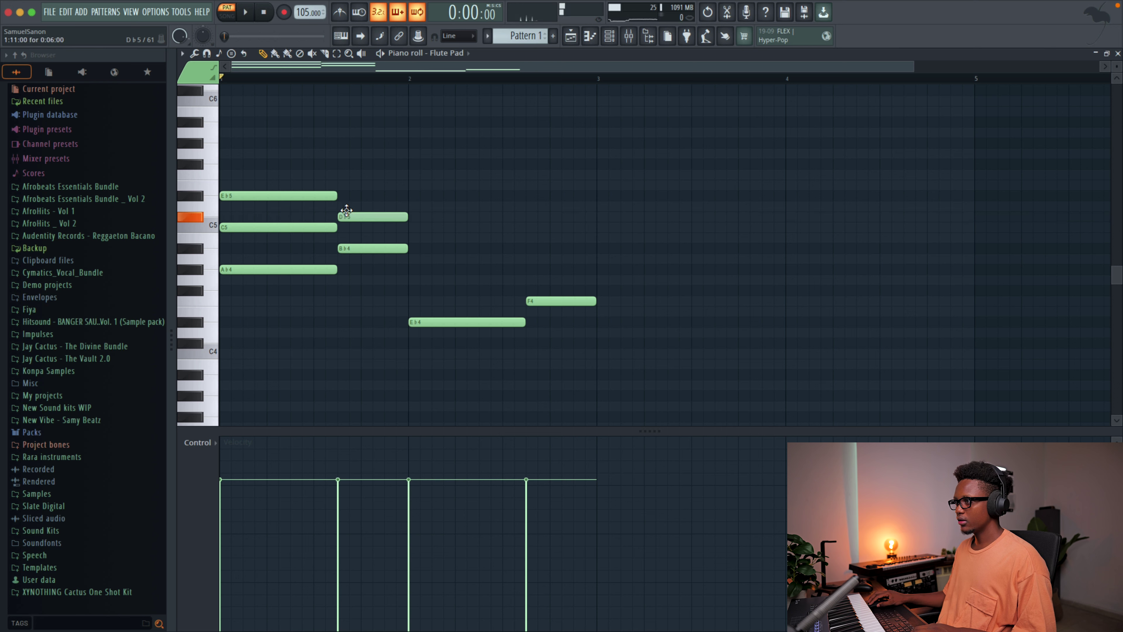
{"action": "key", "text": "space"}
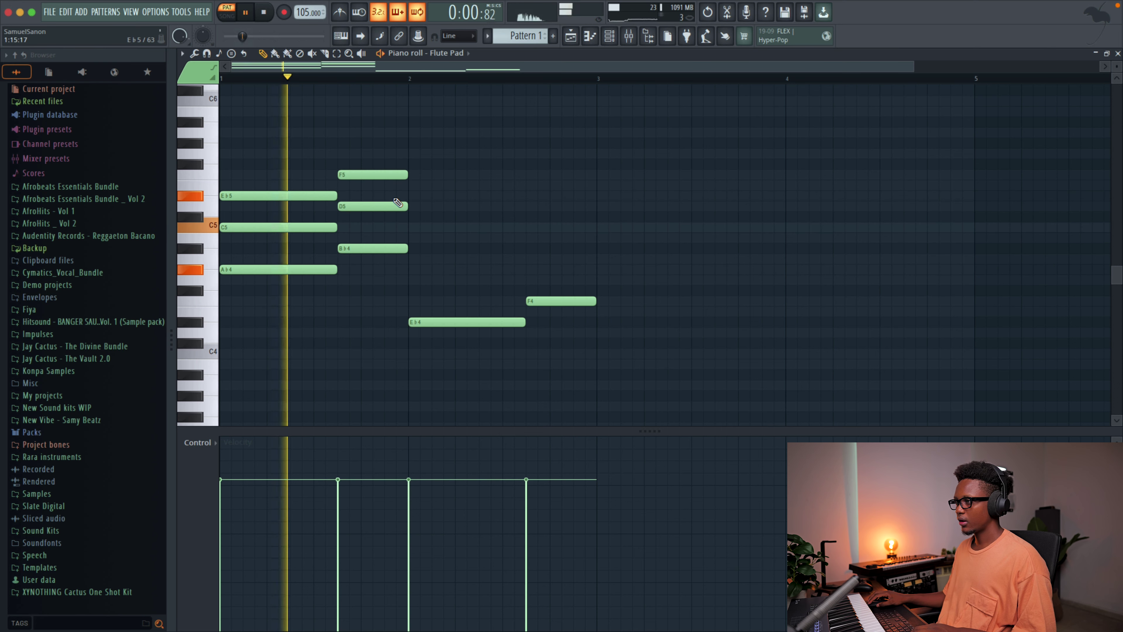
{"action": "key", "text": "space"}
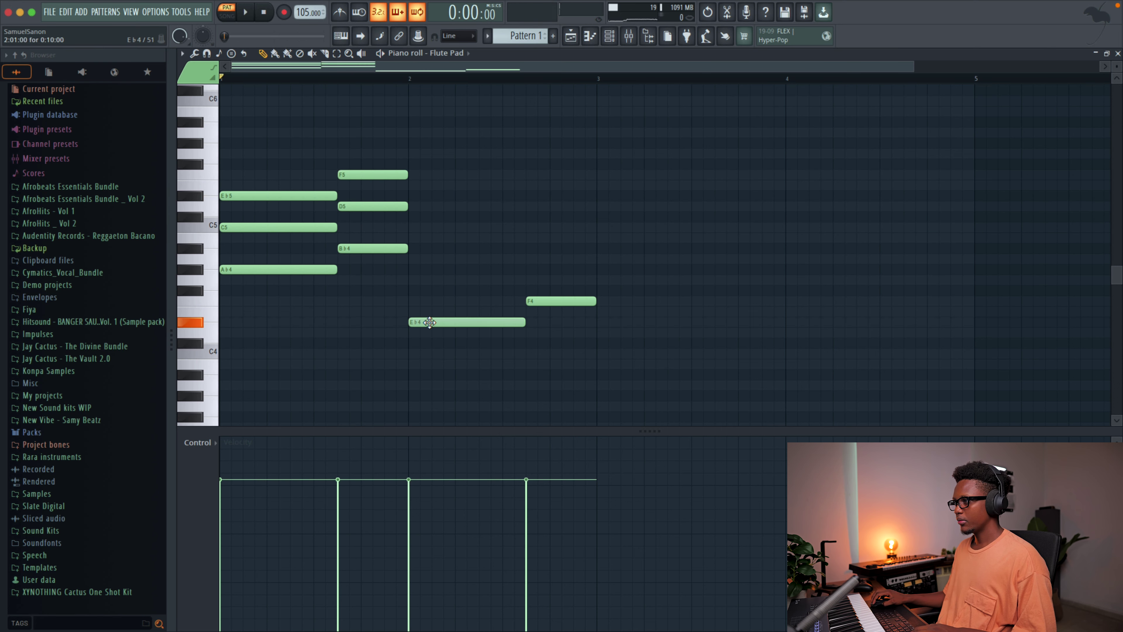
Add a Bb4 note at bar 2 and raise the Gb4 note to G4
{"action": "left_click", "coordinate": [410, 260]}
{"action": "key", "text": "space"}
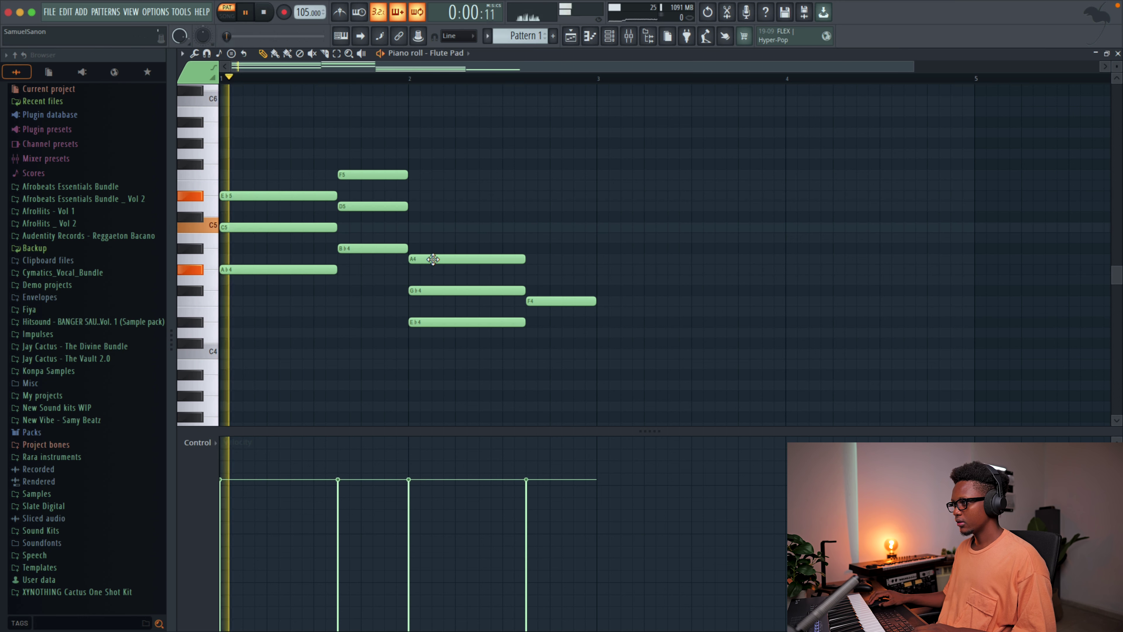
{"action": "left_click_drag", "start_coordinate": [429, 259], "coordinate": [432, 246]}
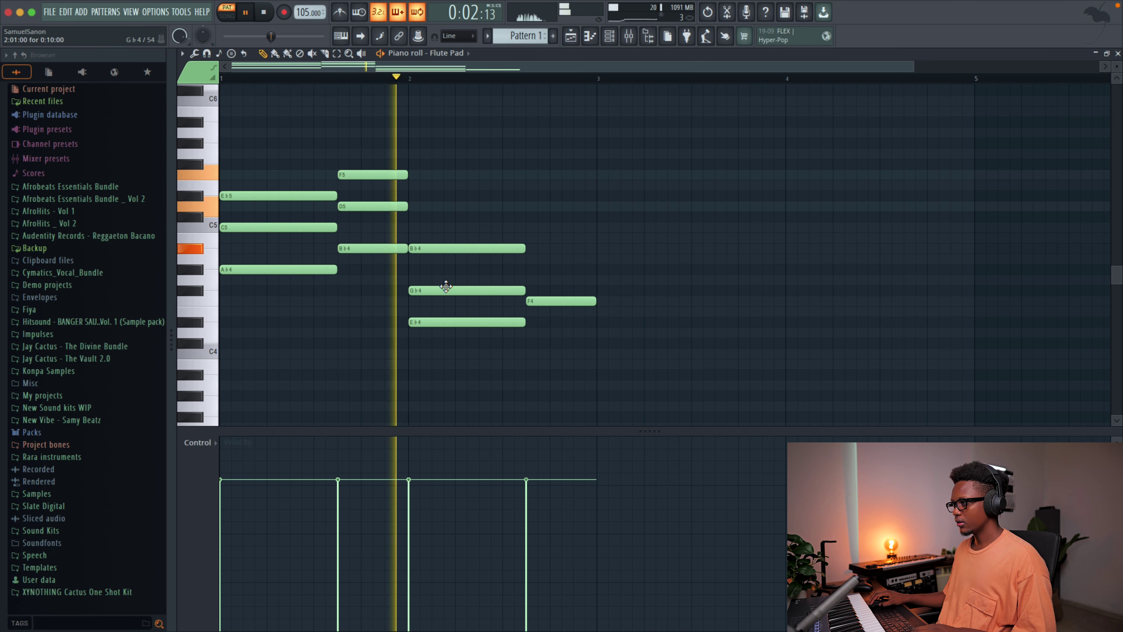
{"action": "key", "text": "space"}
{"action": "left_click_drag", "start_coordinate": [445, 287], "coordinate": [448, 279]}
{"action": "key", "text": "space"}
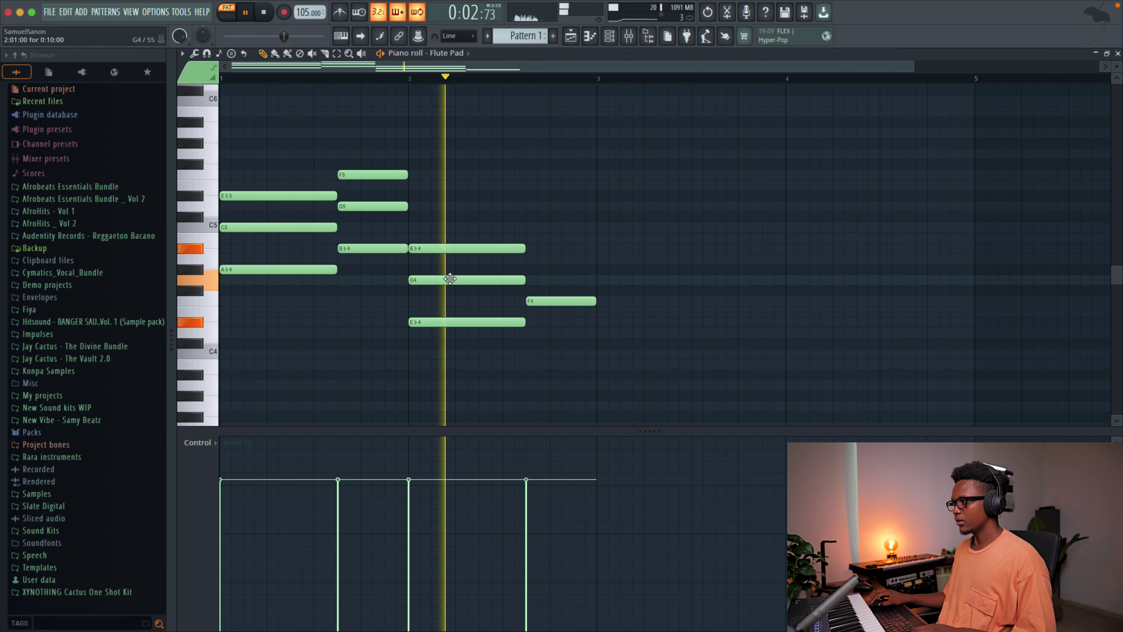
{"action": "key", "text": "space"}
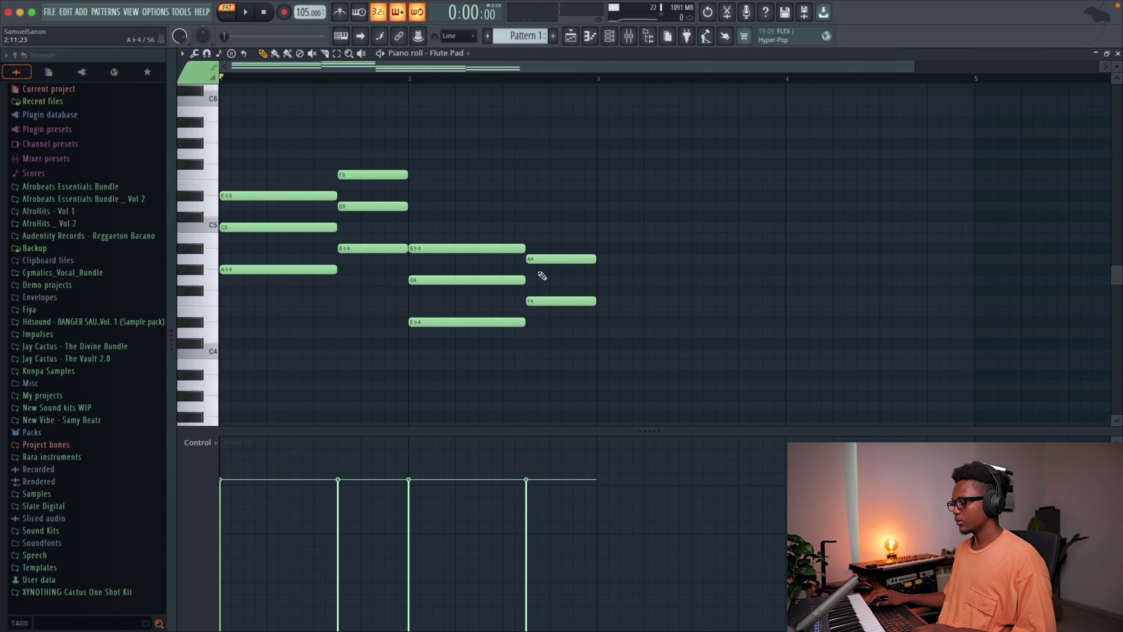
{"action": "key", "text": "space"}
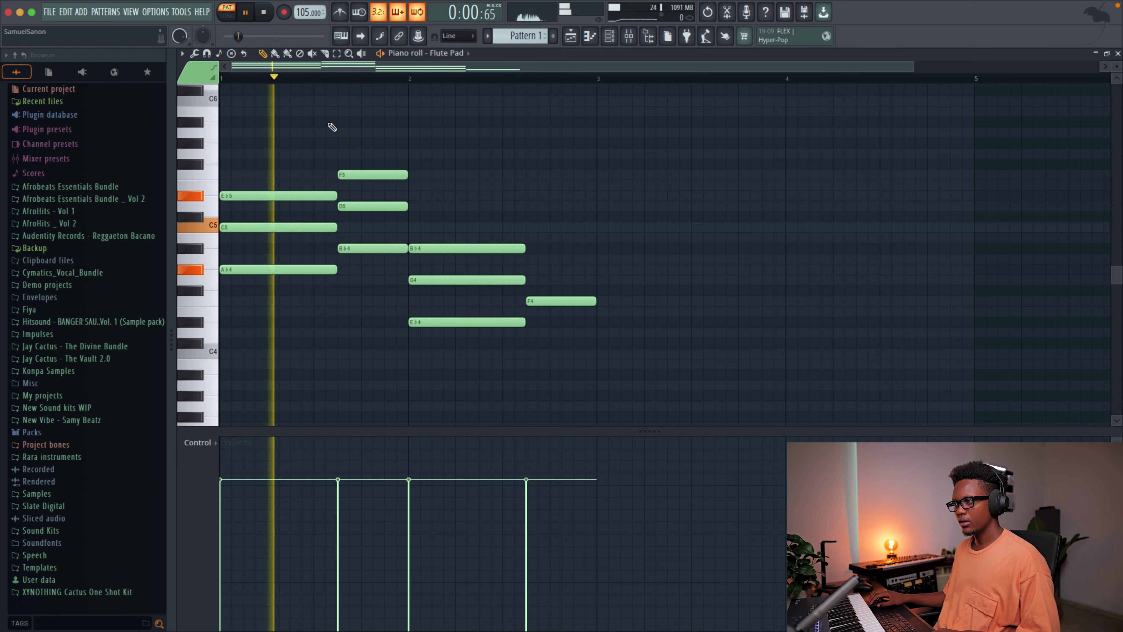
Try the bar-2 Eb4 note an octave higher, then return it to Eb4
{"action": "left_click", "coordinate": [446, 321]}
{"action": "key", "text": "ctrl+Up"}
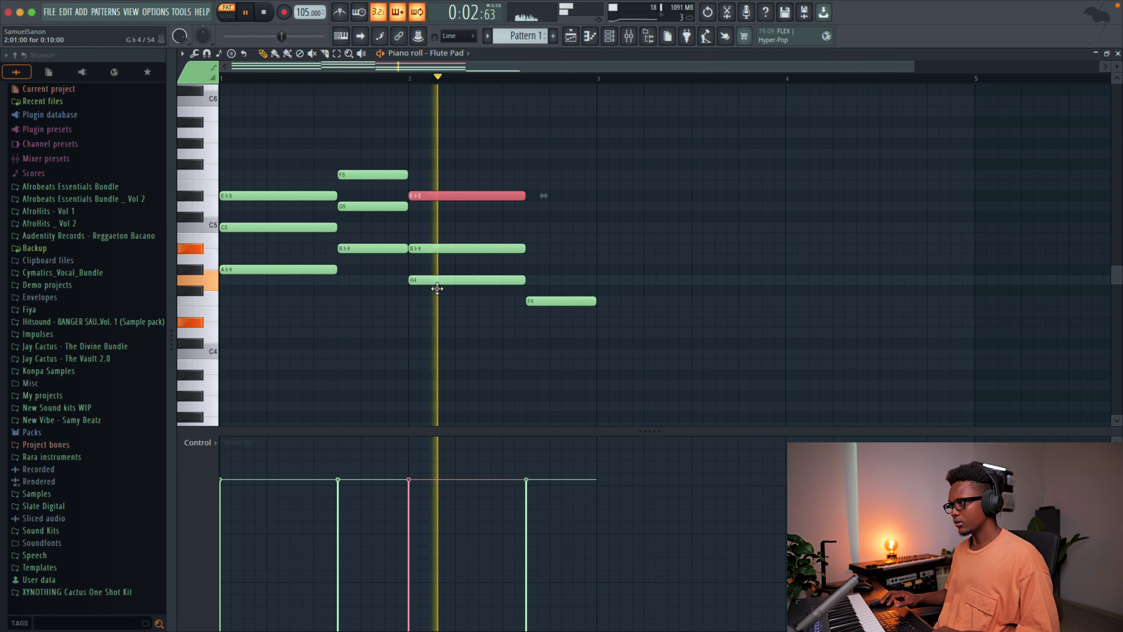
{"action": "key", "text": "space"}
{"action": "key", "text": "space"}
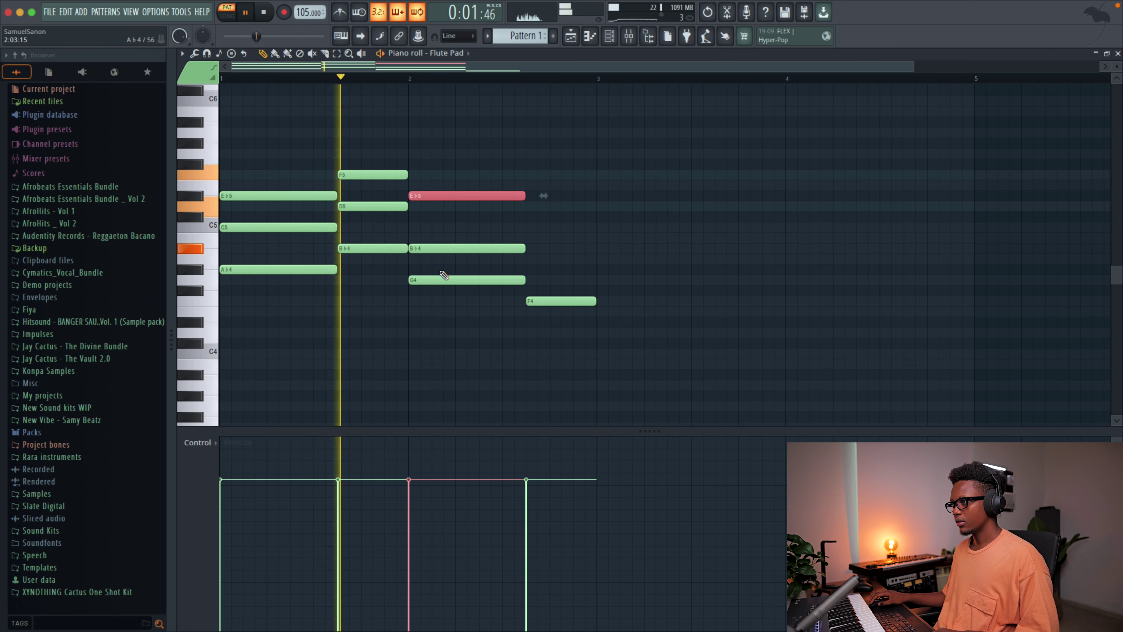
{"action": "key", "text": "space"}
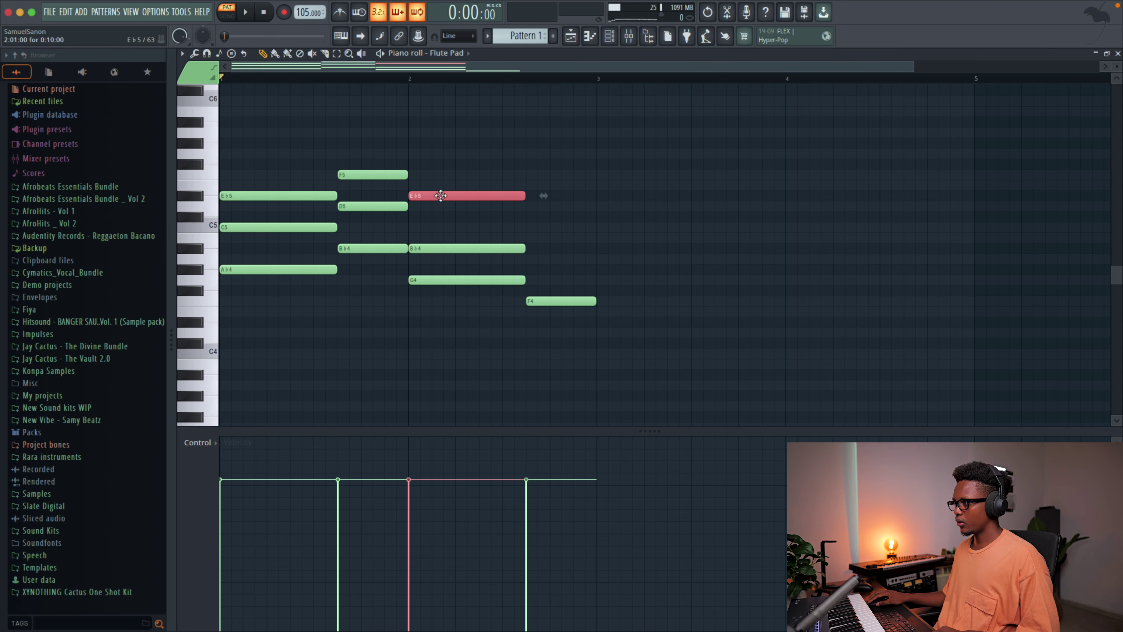
{"action": "key", "text": "ctrl+Down"}
{"action": "key", "text": "space"}
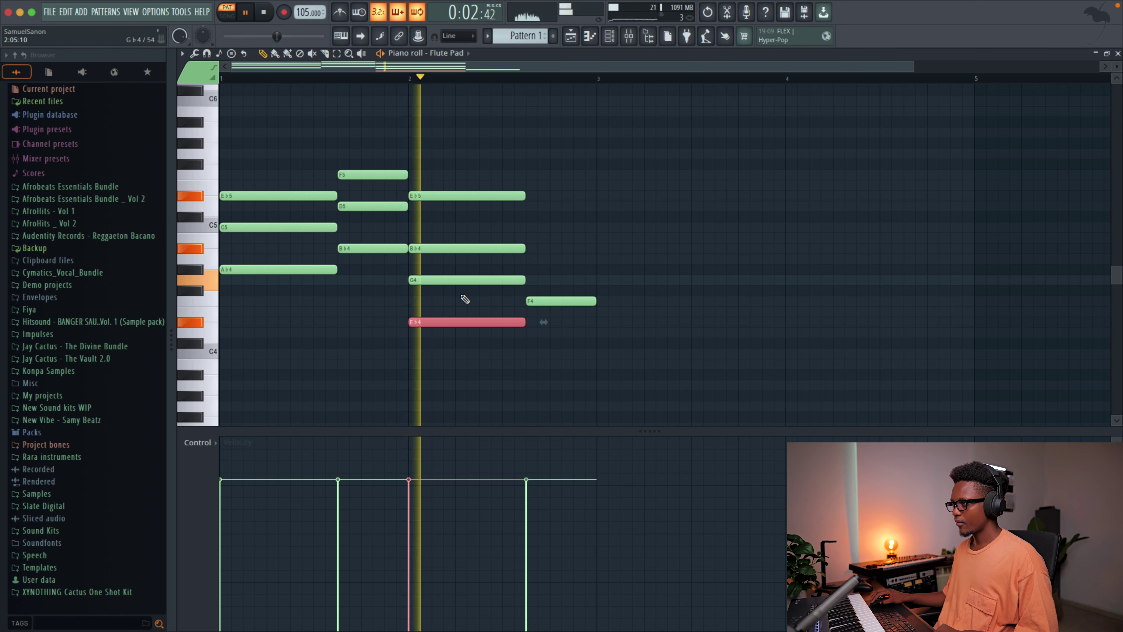
Raise the G4 note an octave to G5 and audition the chords
{"action": "left_click", "coordinate": [460, 280]}
{"action": "key", "text": "space"}
{"action": "key", "text": "ctrl+Up"}
{"action": "key", "text": "space"}
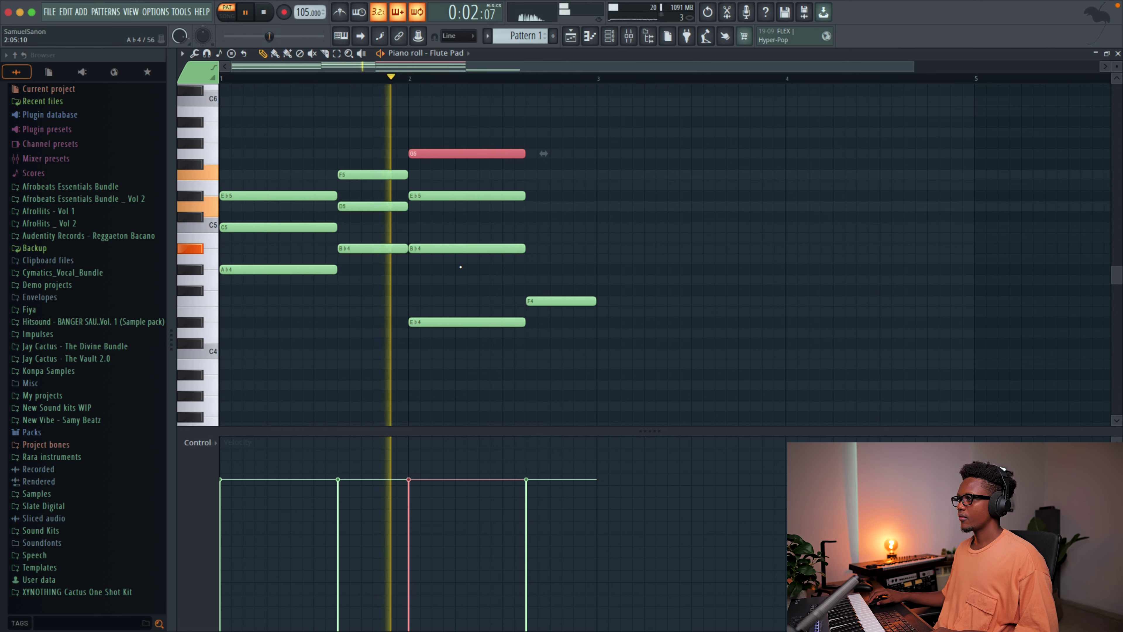
{"action": "scroll", "coordinate": [471, 263], "scroll_direction": "right", "scroll_amount": 1}
{"action": "key", "text": "space"}
{"action": "left_click", "coordinate": [529, 300]}
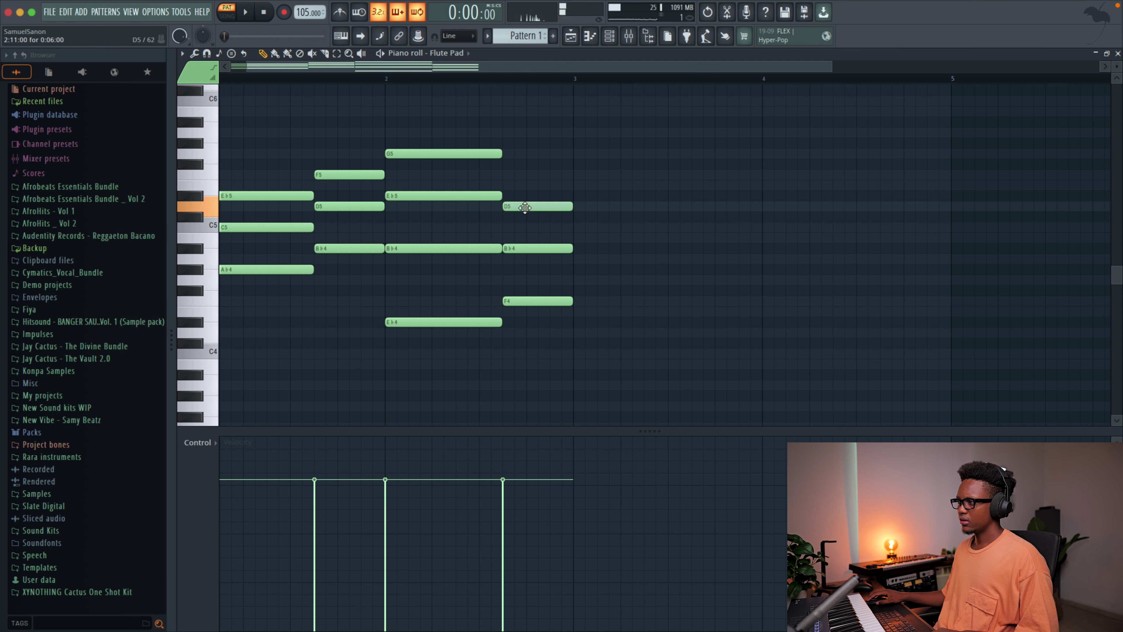
{"action": "key", "text": "space"}
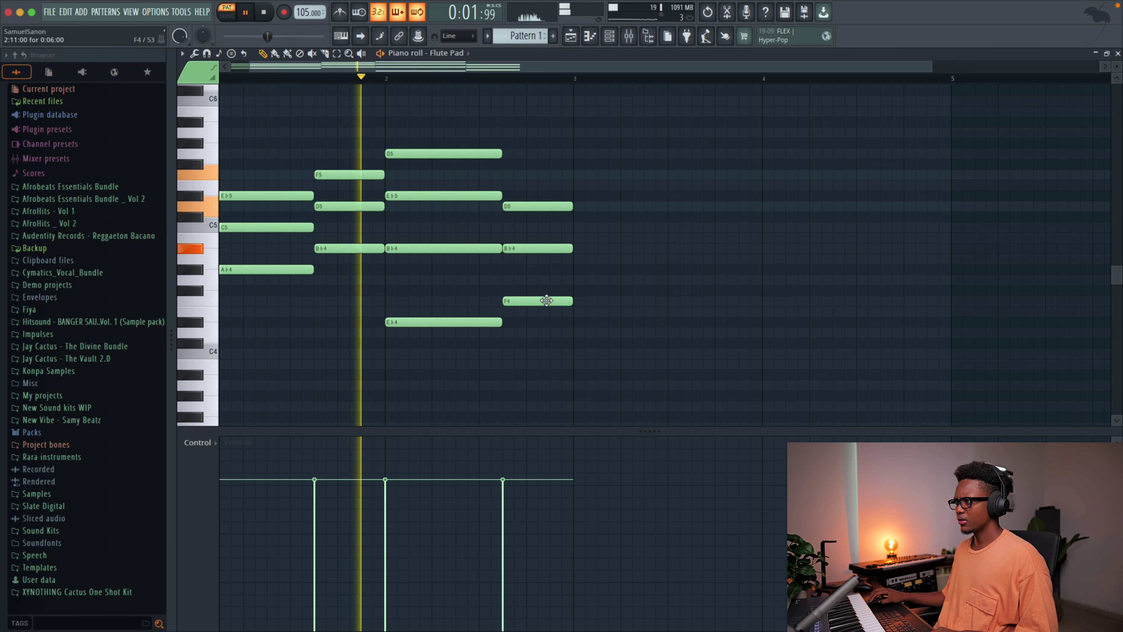
{"action": "scroll", "coordinate": [561, 317], "scroll_direction": "down", "scroll_amount": 2}
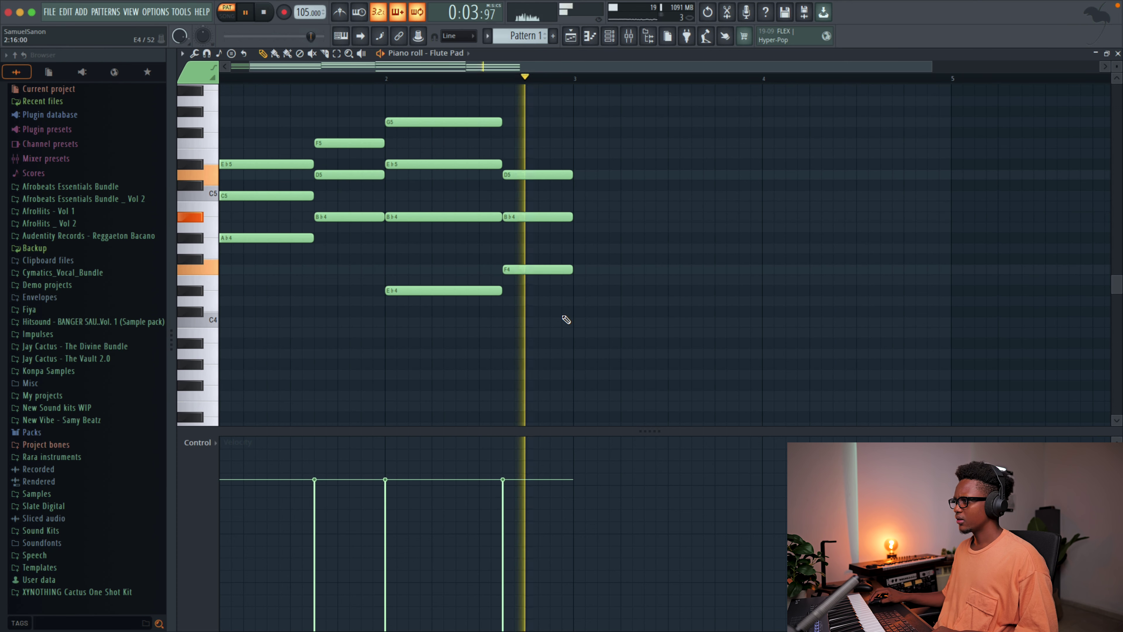
{"action": "key", "text": "space"}
Raise the low F4 note to F5 and repeat all chord notes with Ctrl+B
{"action": "left_click_drag", "start_coordinate": [582, 306], "coordinate": [522, 248]}
{"action": "key", "text": "ctrl+Up"}
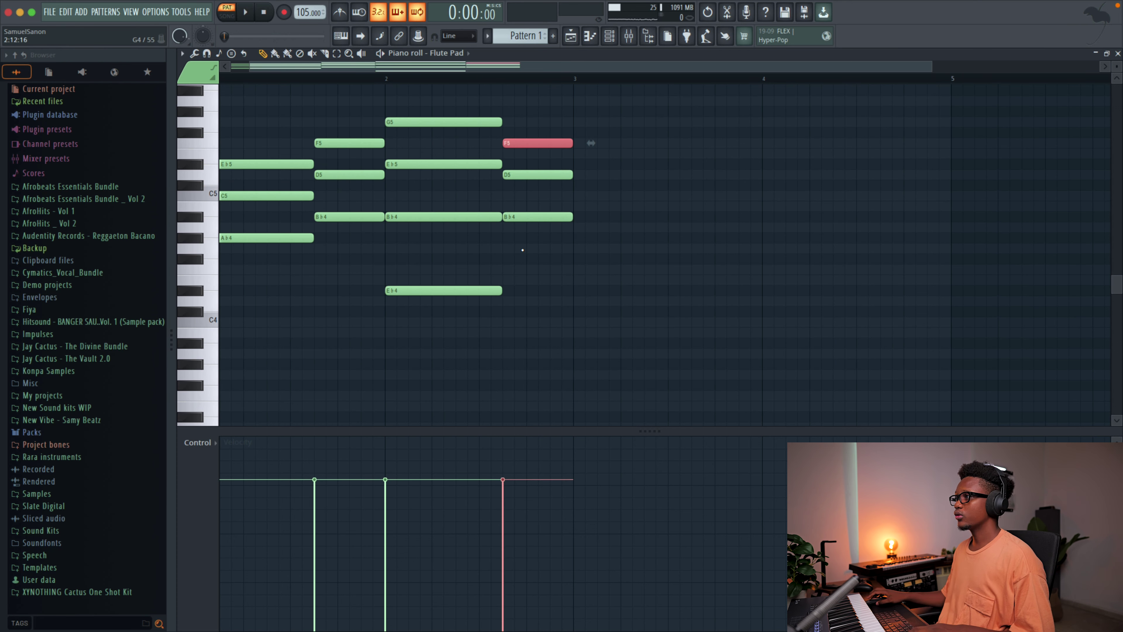
{"action": "key", "text": "space"}
{"action": "scroll", "coordinate": [522, 250], "scroll_direction": "up", "scroll_amount": 5}
{"action": "scroll", "coordinate": [522, 250], "scroll_direction": "down", "scroll_amount": 3}
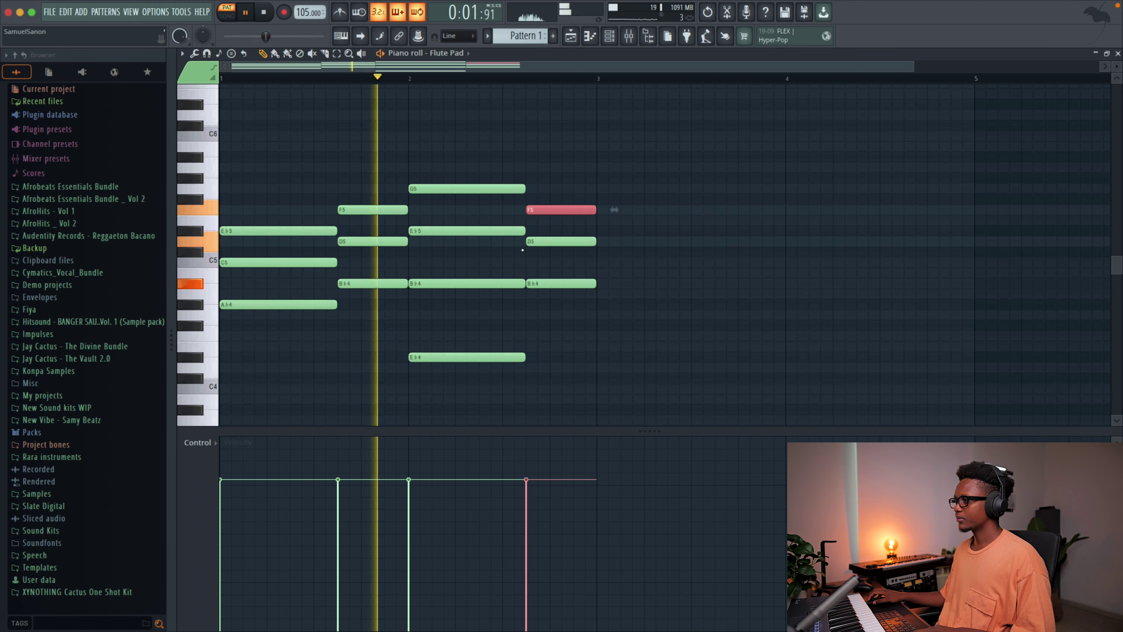
{"action": "left_click", "coordinate": [675, 259]}
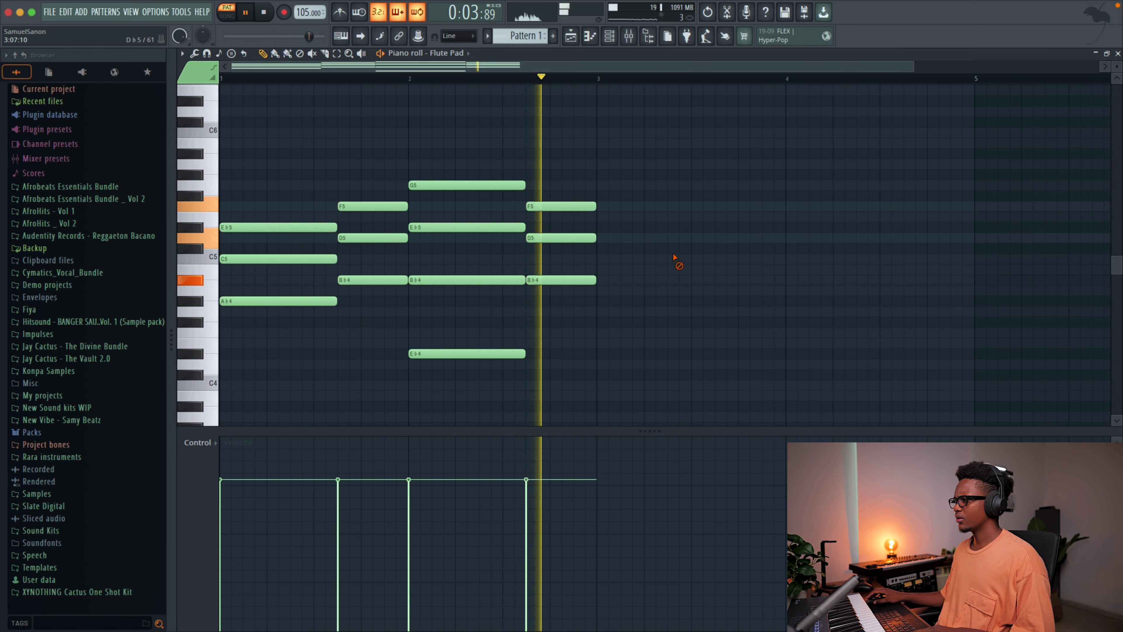
{"action": "scroll", "coordinate": [675, 259], "scroll_direction": "down", "scroll_amount": 3}
{"action": "key", "text": "space"}
{"action": "scroll", "coordinate": [617, 214], "scroll_direction": "down", "scroll_amount": 3}
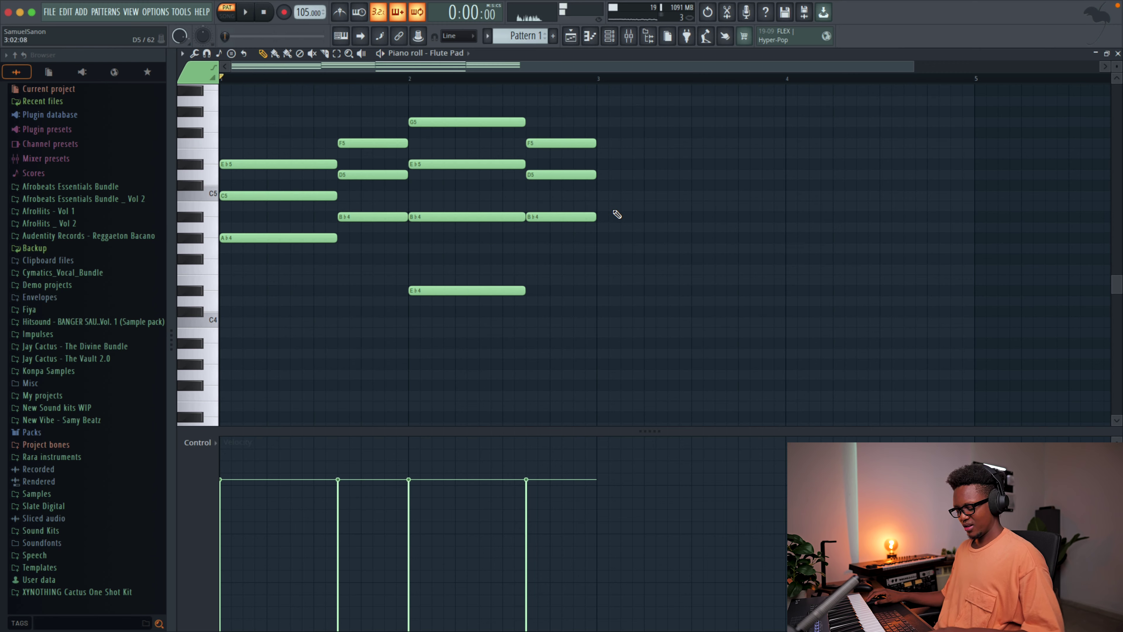
{"action": "key", "text": "ctrl+b"}
{"action": "key", "text": "F7"}
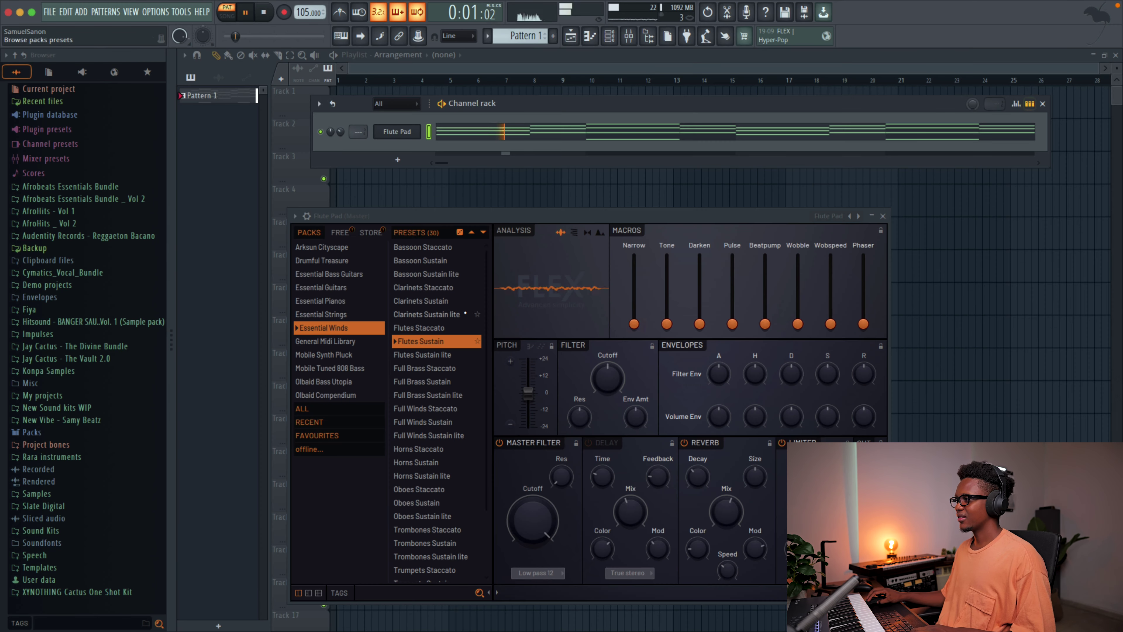
Reopen the Flute Pad notes and add slight random variation to their velocities
{"action": "left_click", "coordinate": [474, 134]}
{"action": "key", "text": "space"}
{"action": "key", "text": "alt+r"}
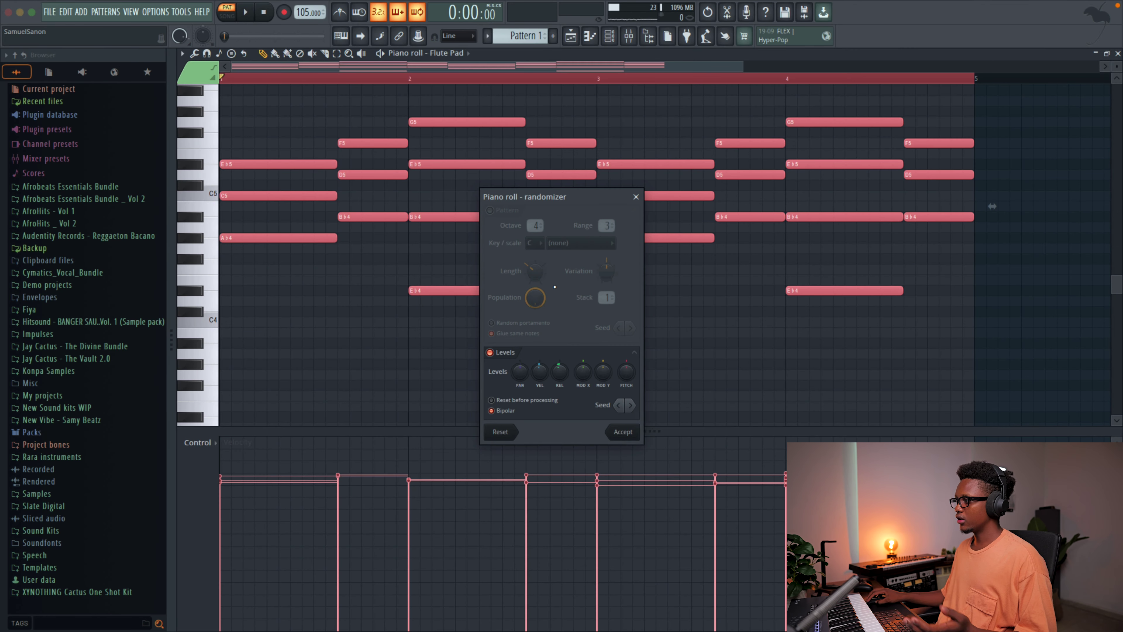
{"action": "left_click_drag", "start_coordinate": [540, 372], "coordinate": [539, 380]}
{"action": "key", "text": "space"}
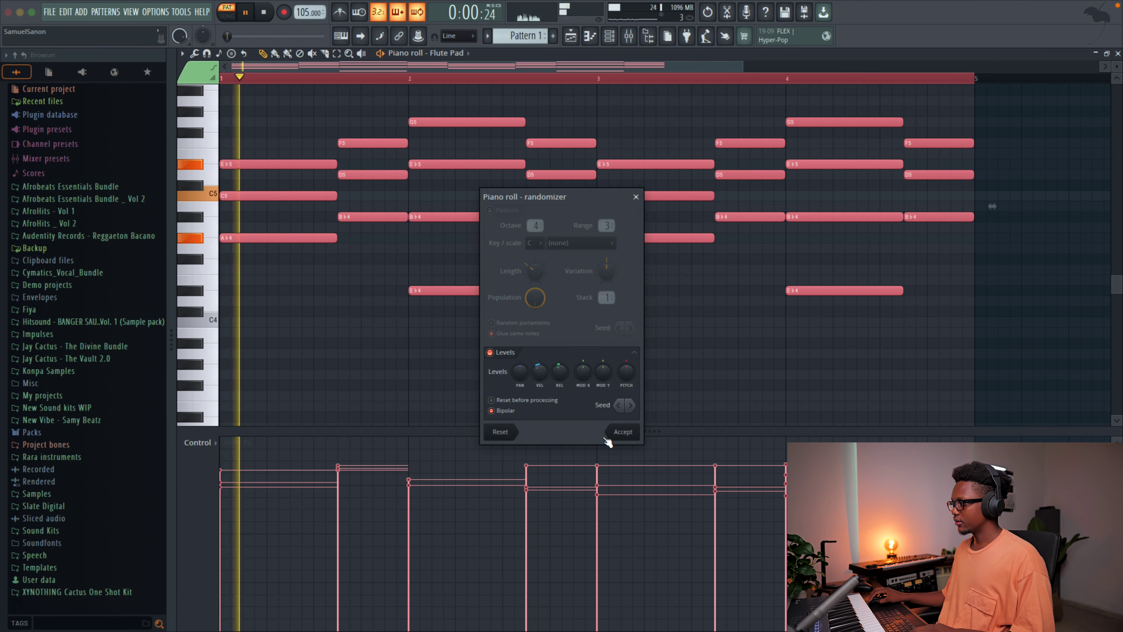
{"action": "left_click", "coordinate": [621, 432]}
Try and discard an arpeggiated version, then scale note velocities down to 83%
{"action": "key", "text": "alt+a"}
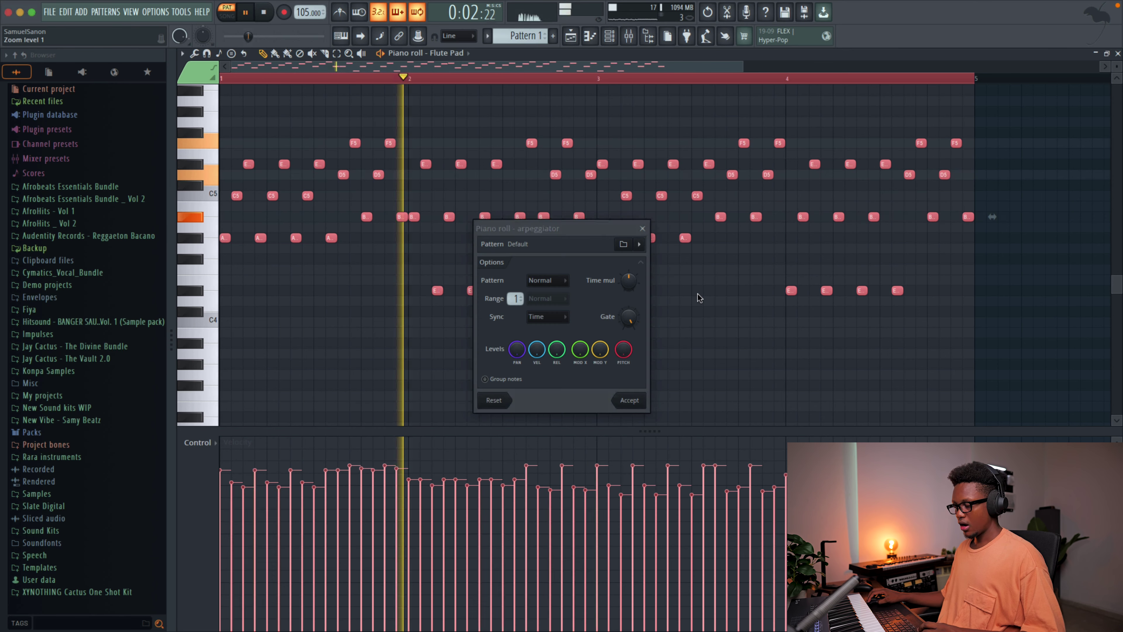
{"action": "left_click", "coordinate": [642, 228]}
{"action": "key", "text": "space"}
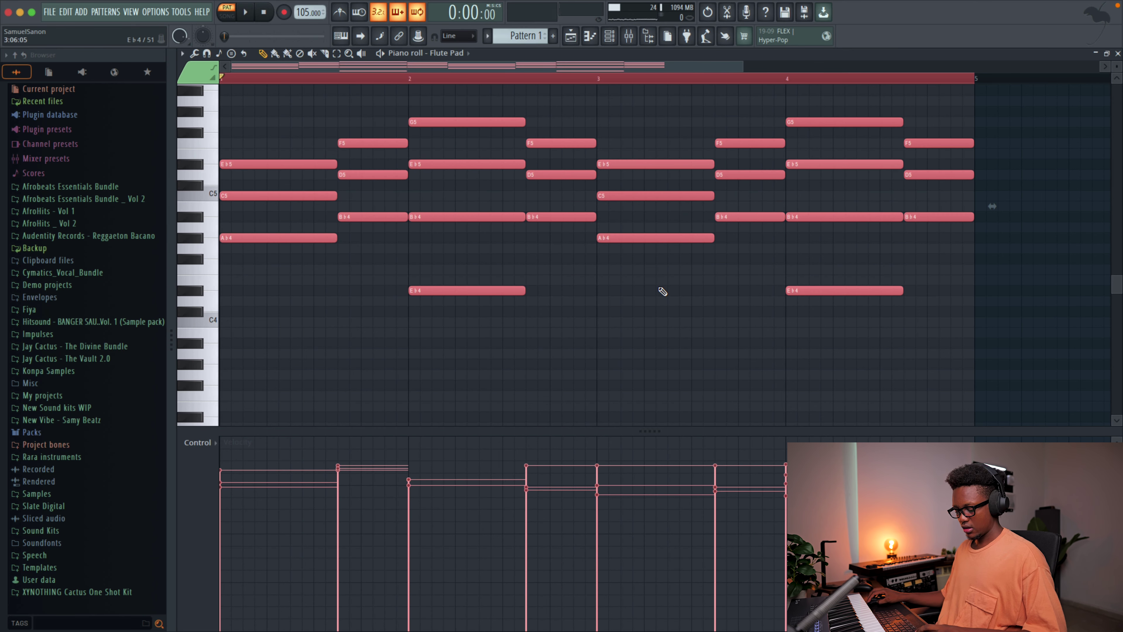
{"action": "key", "text": "alt+x"}
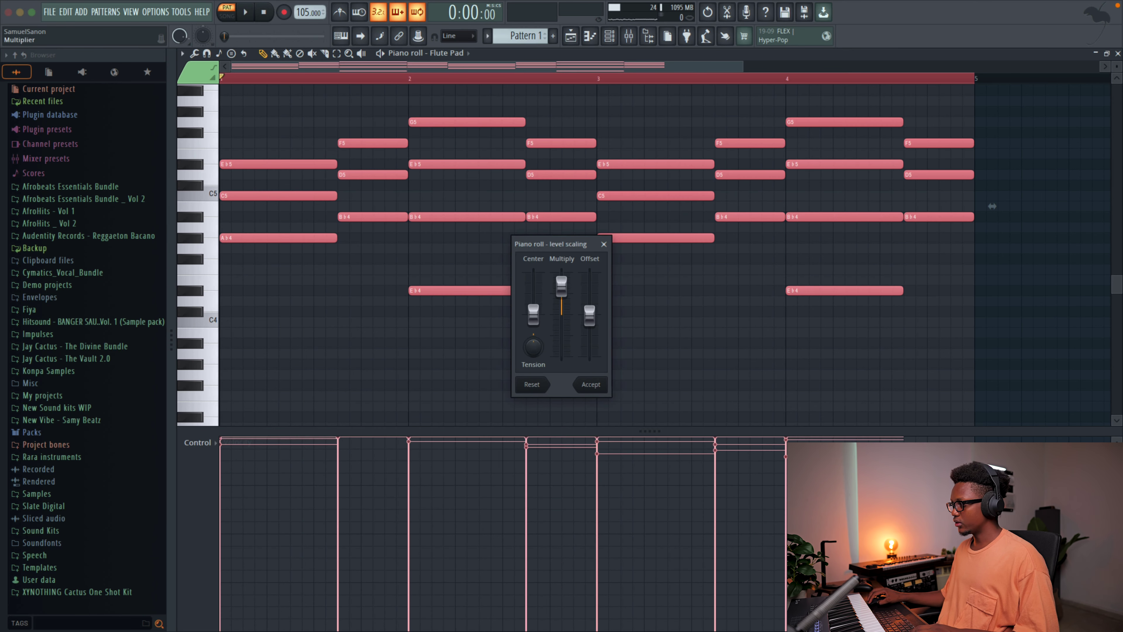
{"action": "left_click_drag", "start_coordinate": [561, 286], "coordinate": [562, 295]}
{"action": "key", "text": "space"}
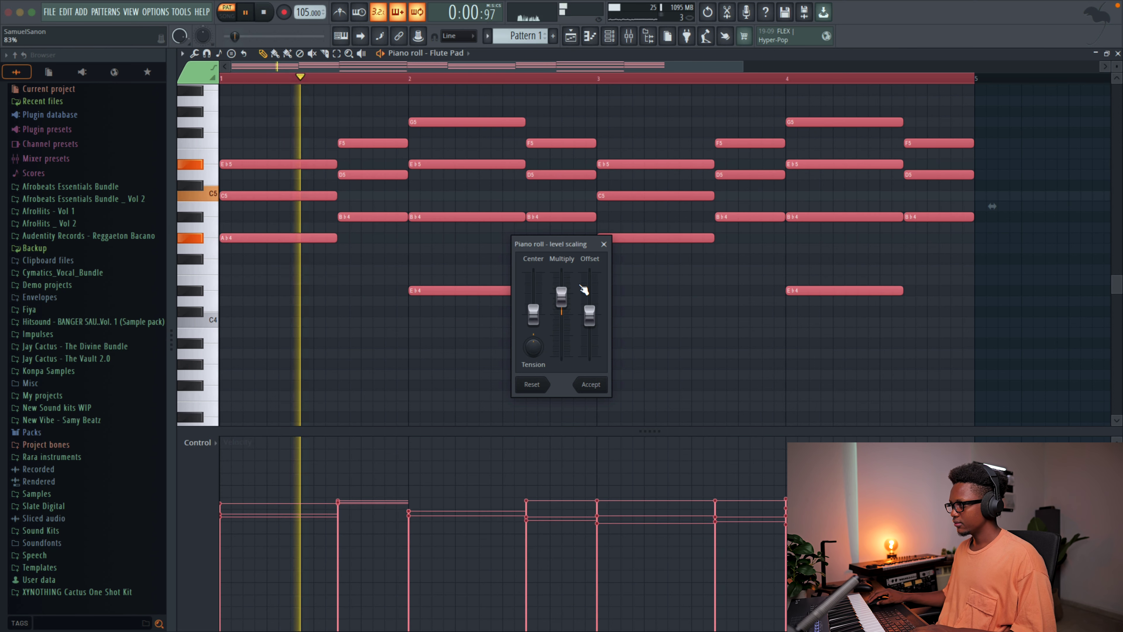
{"action": "left_click", "coordinate": [590, 384]}
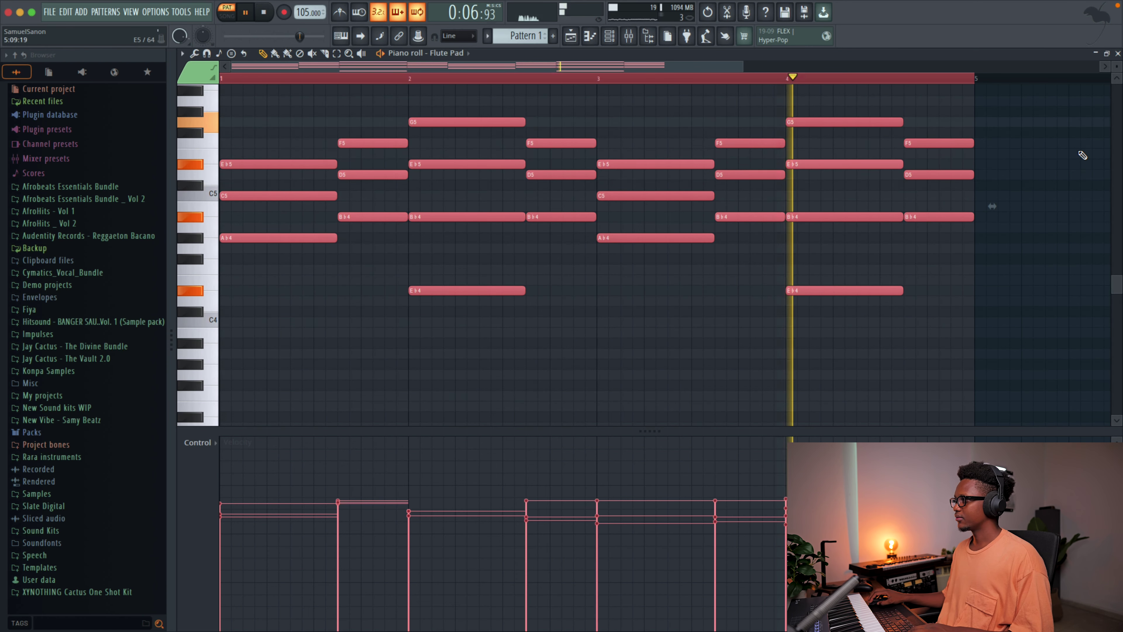
Close the piano roll and add a Harmless synth channel to the channel rack
{"action": "key", "text": "space"}
{"action": "left_click", "coordinate": [1117, 54]}
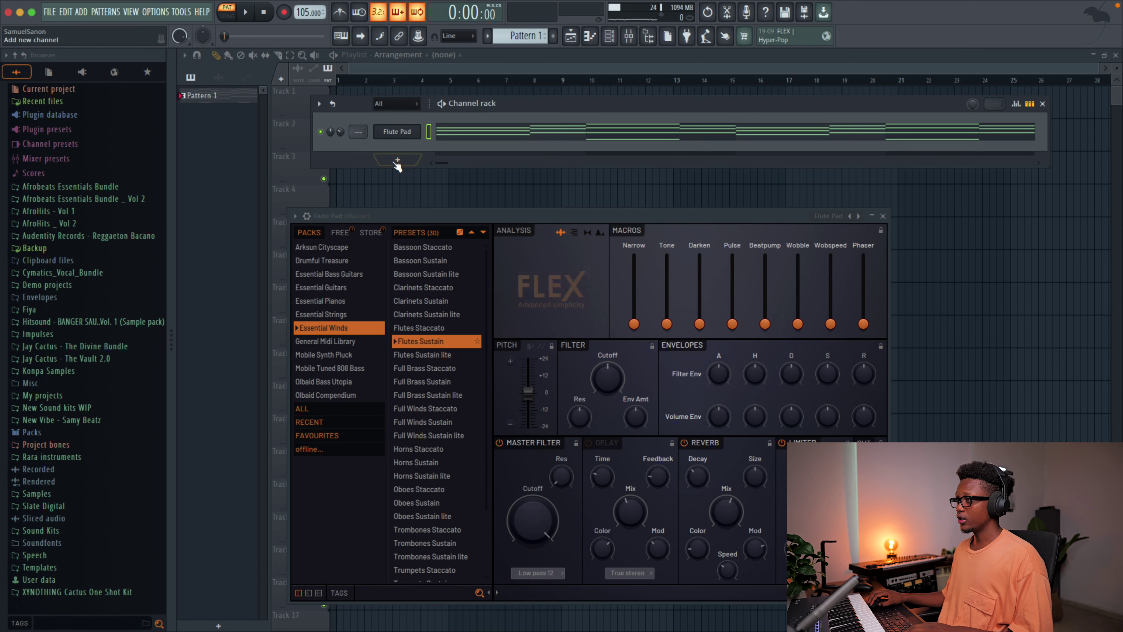
{"action": "left_click", "coordinate": [398, 162]}
{"action": "mouse_move", "coordinate": [398, 107]}
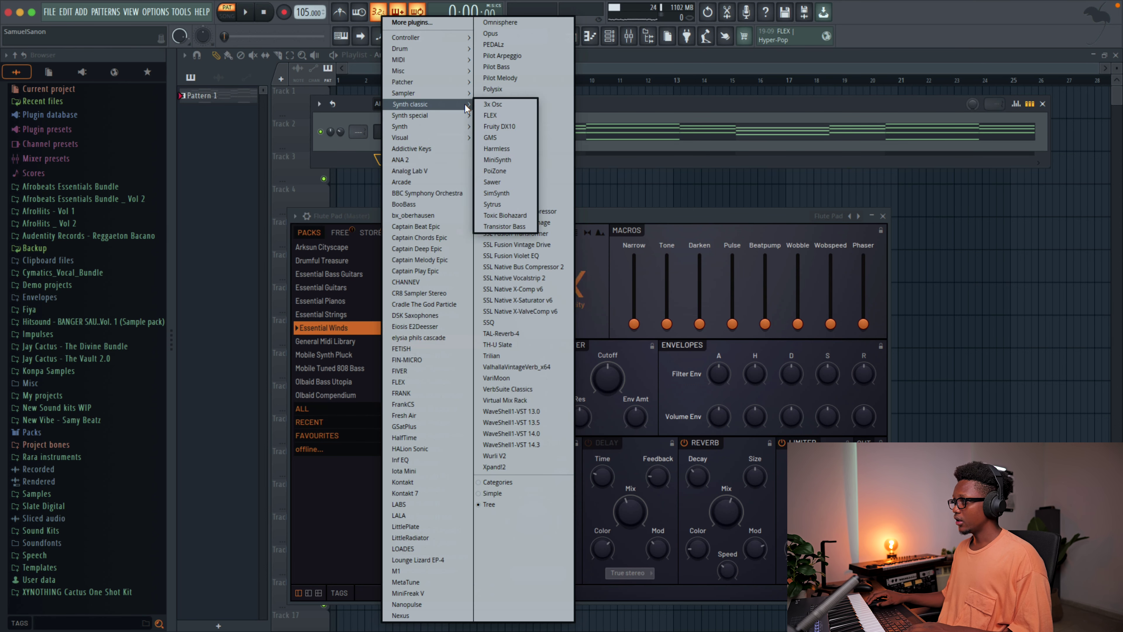
{"action": "left_click", "coordinate": [504, 149]}
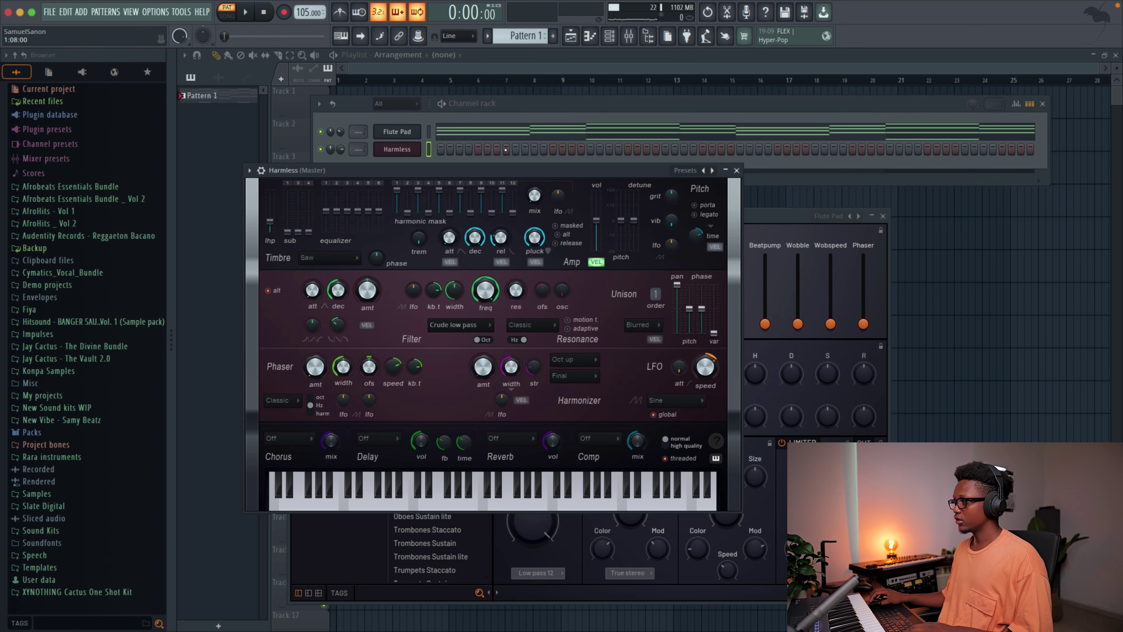
Load the Mwllow Pad preset into Harmless and bring its channel window forward
{"action": "right_click", "coordinate": [707, 177]}
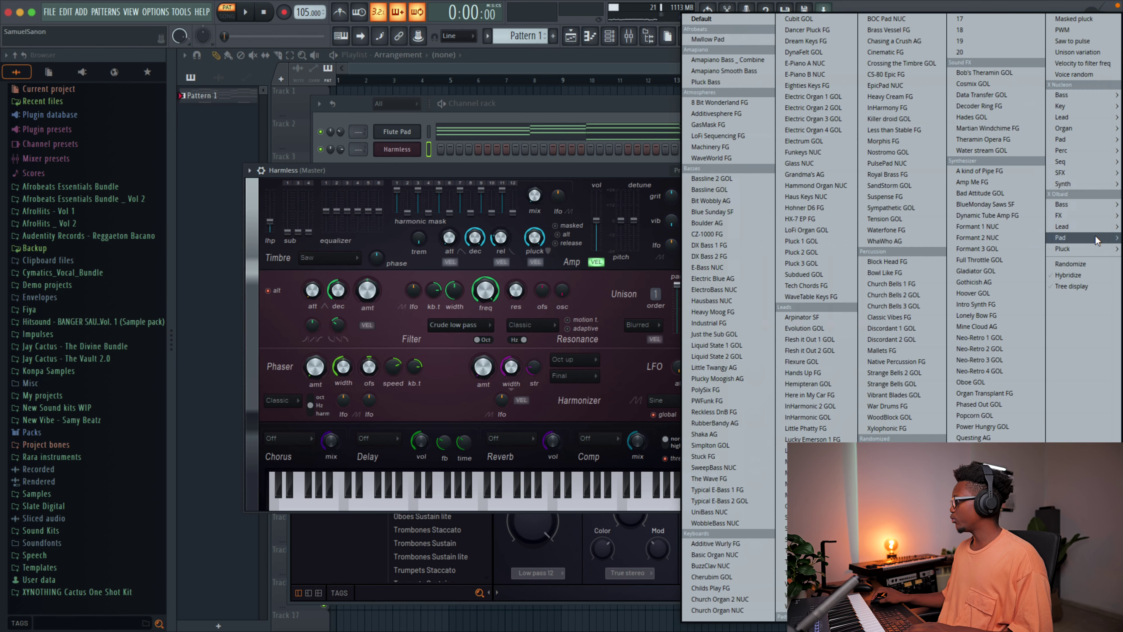
{"action": "left_click", "coordinate": [708, 39]}
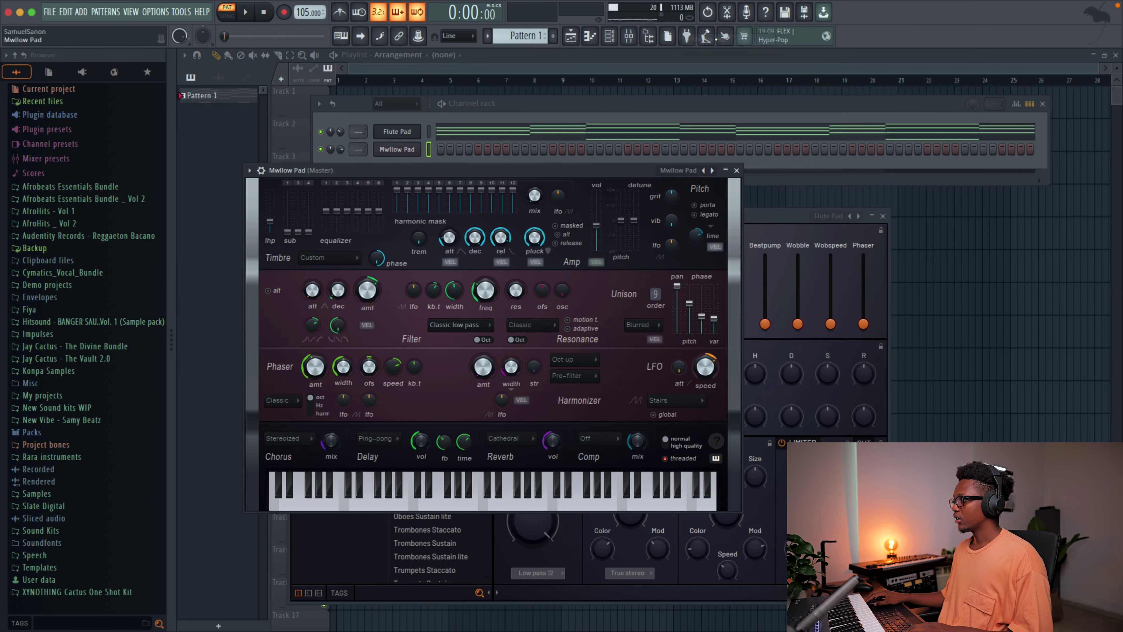
{"action": "left_click", "coordinate": [429, 131]}
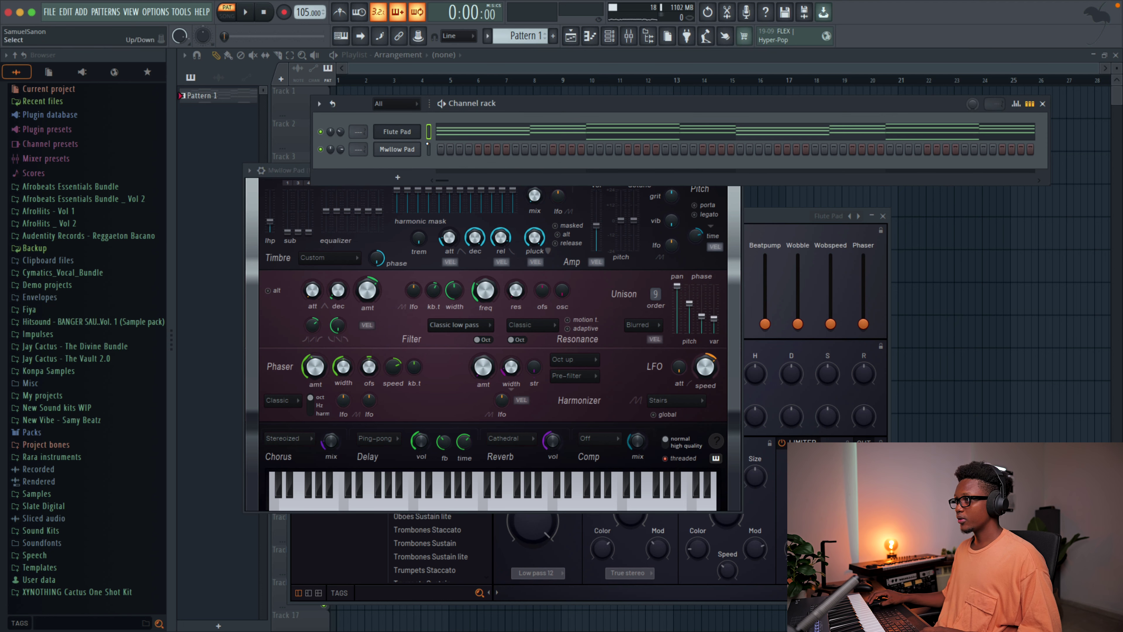
{"action": "left_click", "coordinate": [428, 149]}
{"action": "left_click", "coordinate": [667, 191]}
{"action": "left_click", "coordinate": [262, 171]}
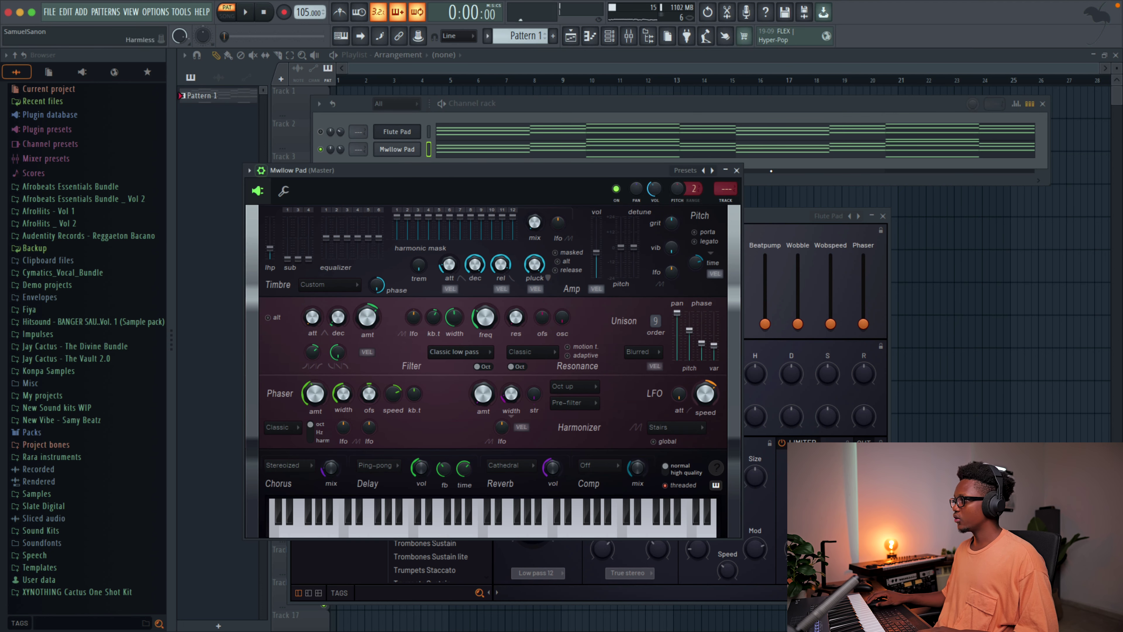
Route Mwllow Pad to a mixer insert and add Fruity Parametric EQ 2 in slot 1
{"action": "key", "text": "super+l"}
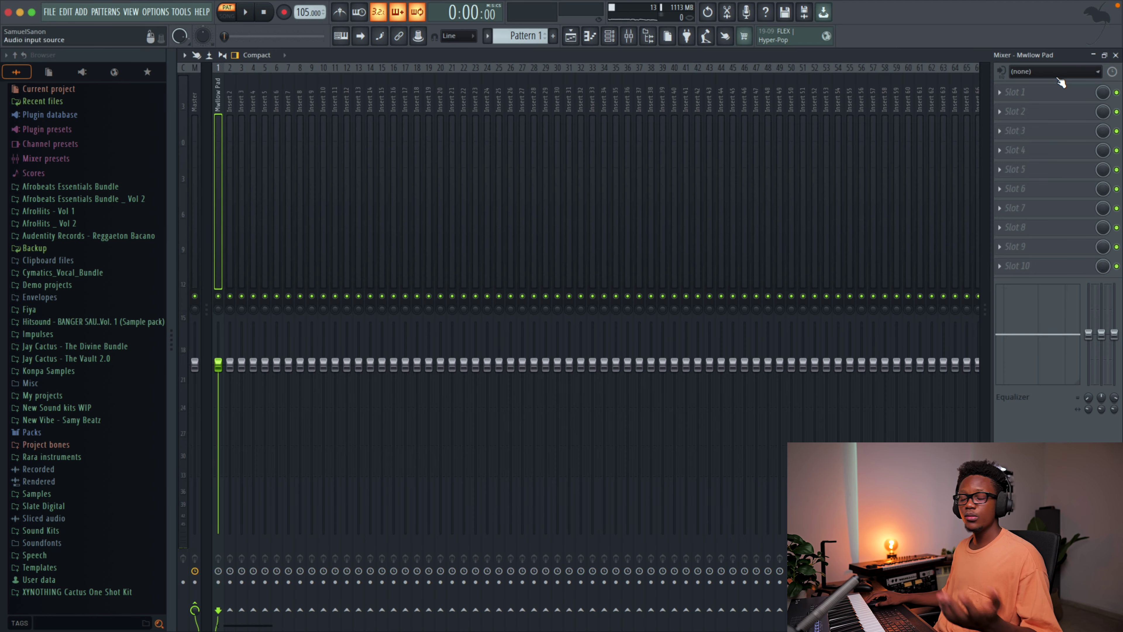
{"action": "left_click", "coordinate": [1004, 92]}
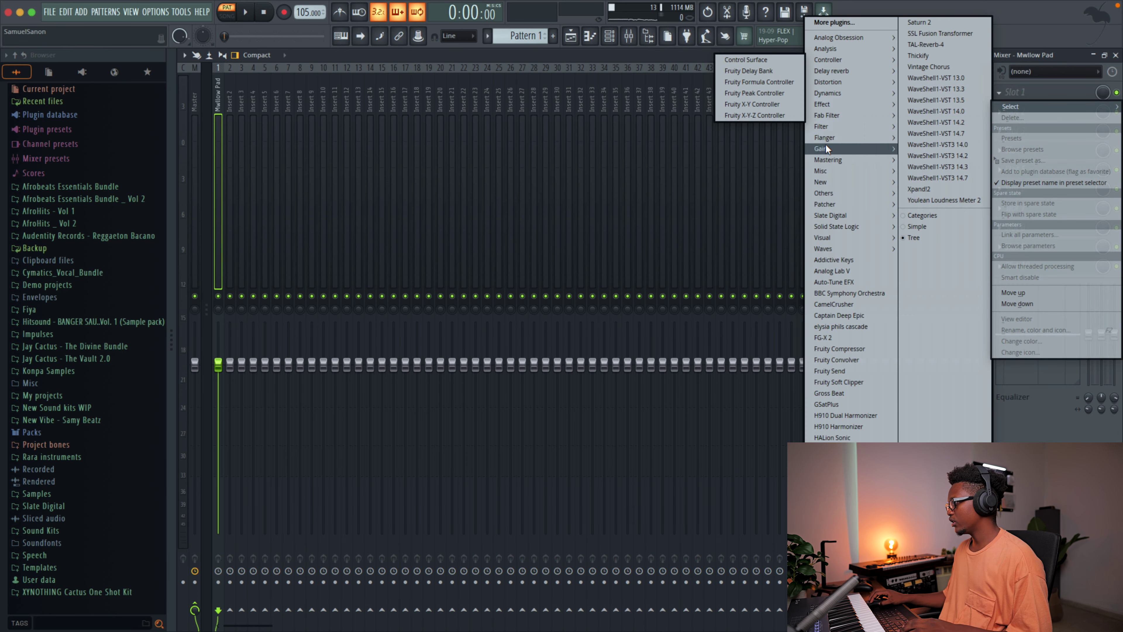
{"action": "mouse_move", "coordinate": [823, 127]}
{"action": "left_click", "coordinate": [771, 177]}
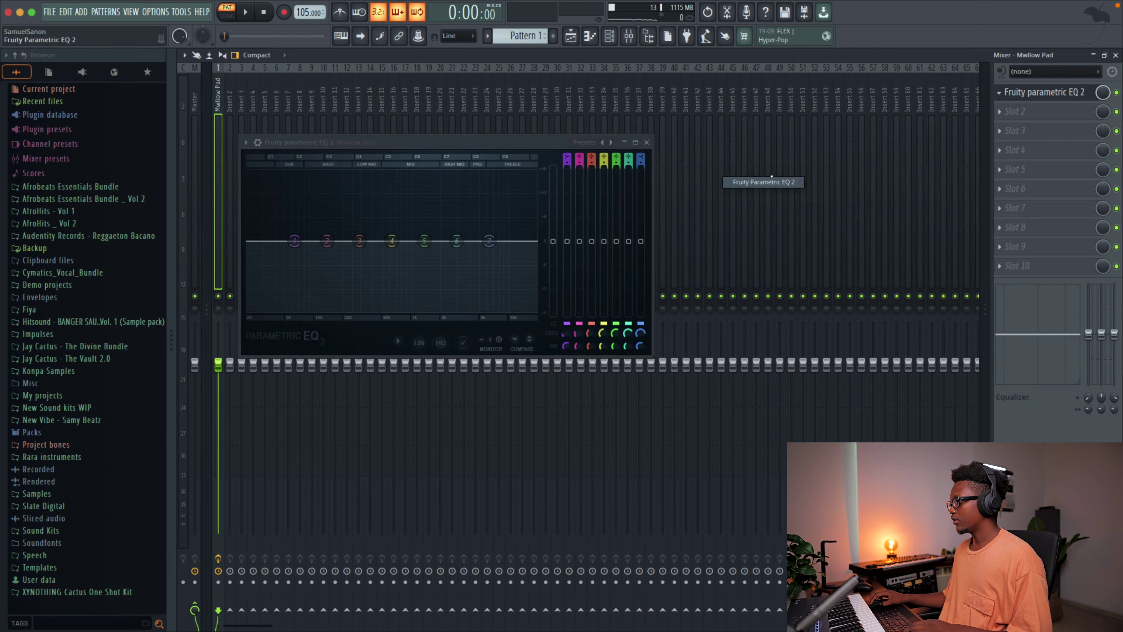
Apply the 30Hz + 18kHz cut EQ preset and lower the high cut to about 2786 Hz
{"action": "left_click", "coordinate": [610, 143]}
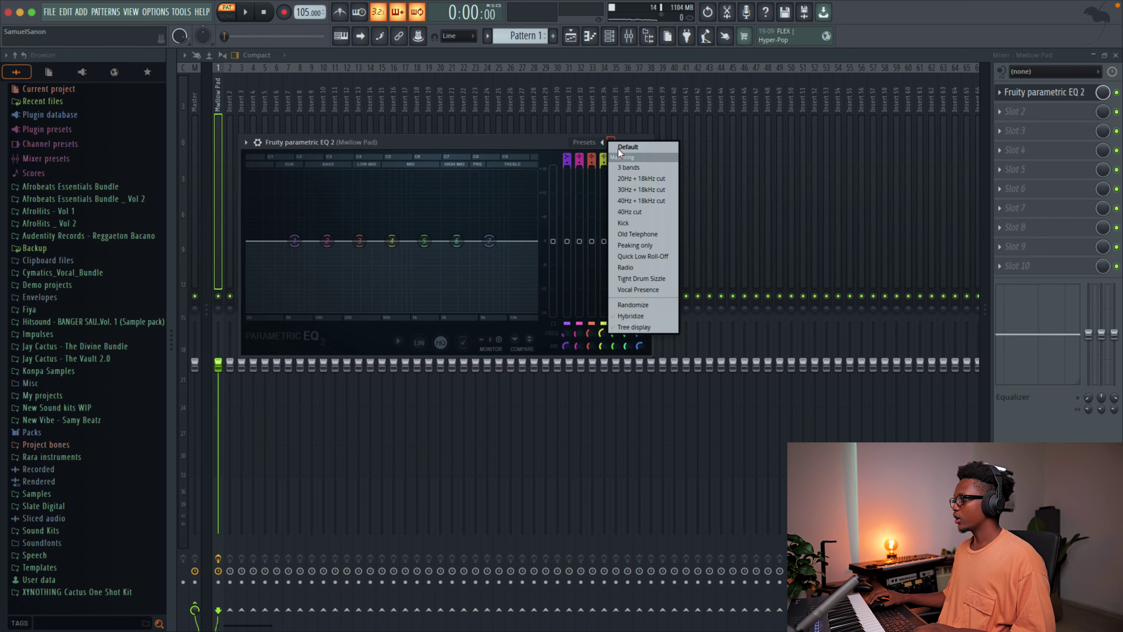
{"action": "left_click", "coordinate": [659, 190]}
{"action": "key", "text": "space"}
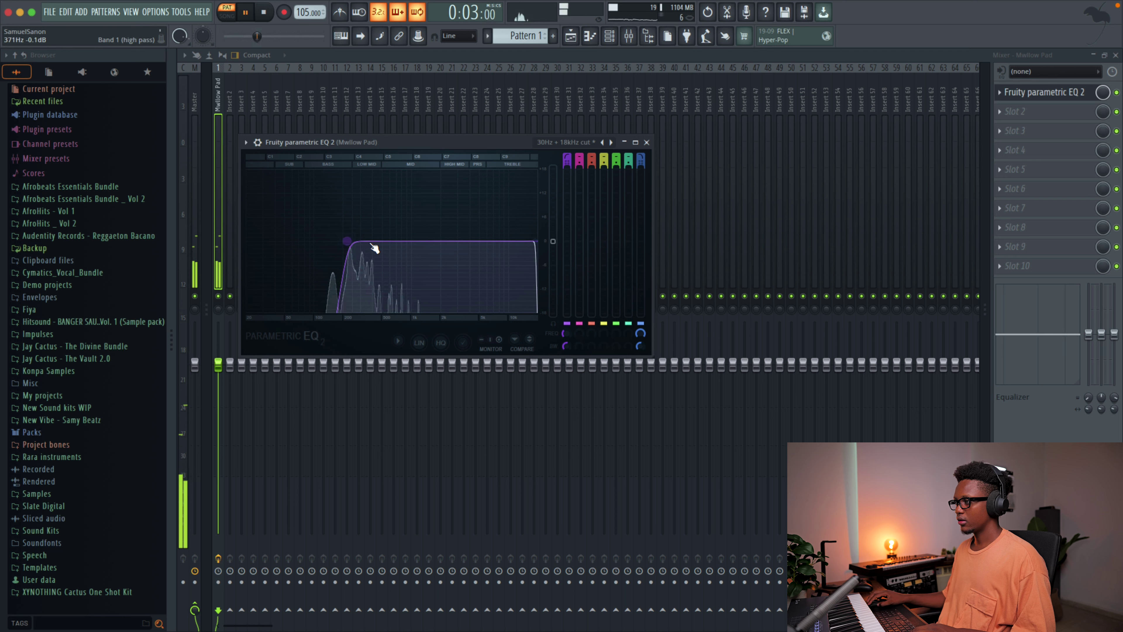
{"action": "left_click_drag", "start_coordinate": [532, 246], "coordinate": [455, 242]}
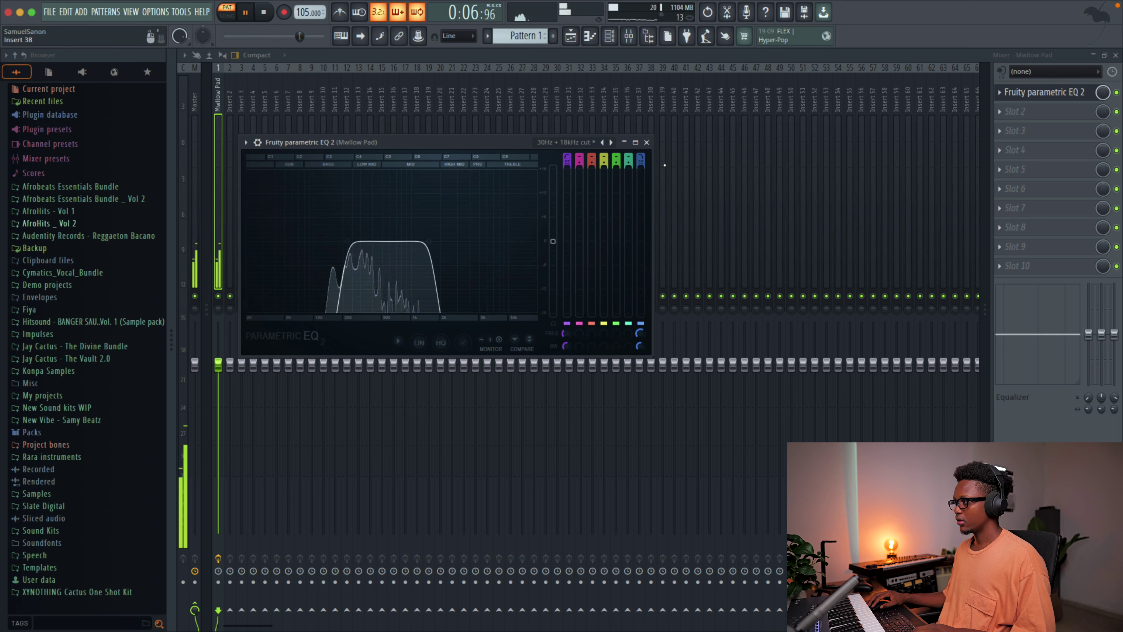
{"action": "left_click", "coordinate": [647, 143]}
{"action": "left_click", "coordinate": [1115, 55]}
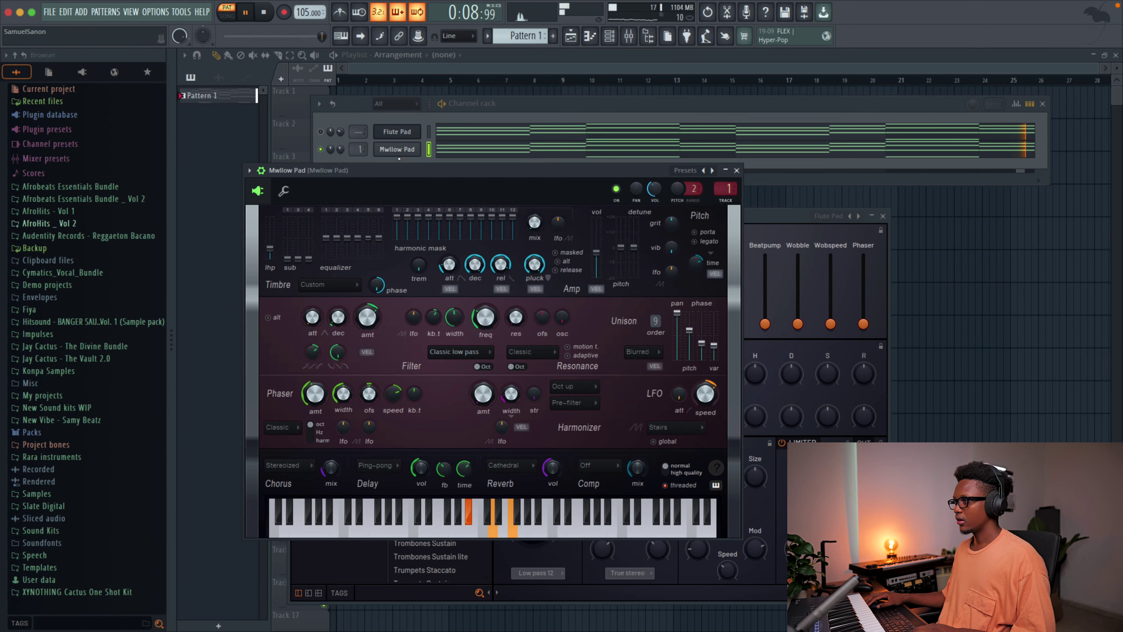
Lower the Mwllow Pad channel volume to 30% and add a new synth instrument channel
{"action": "left_click_drag", "start_coordinate": [340, 149], "coordinate": [340, 155]}
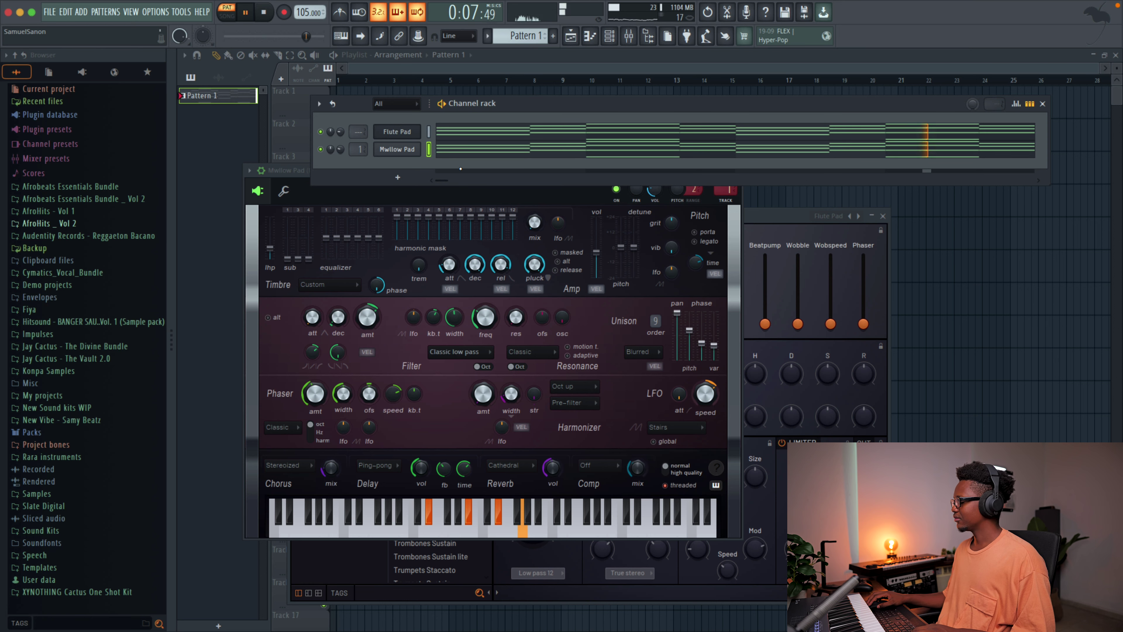
{"action": "left_click", "coordinate": [405, 177]}
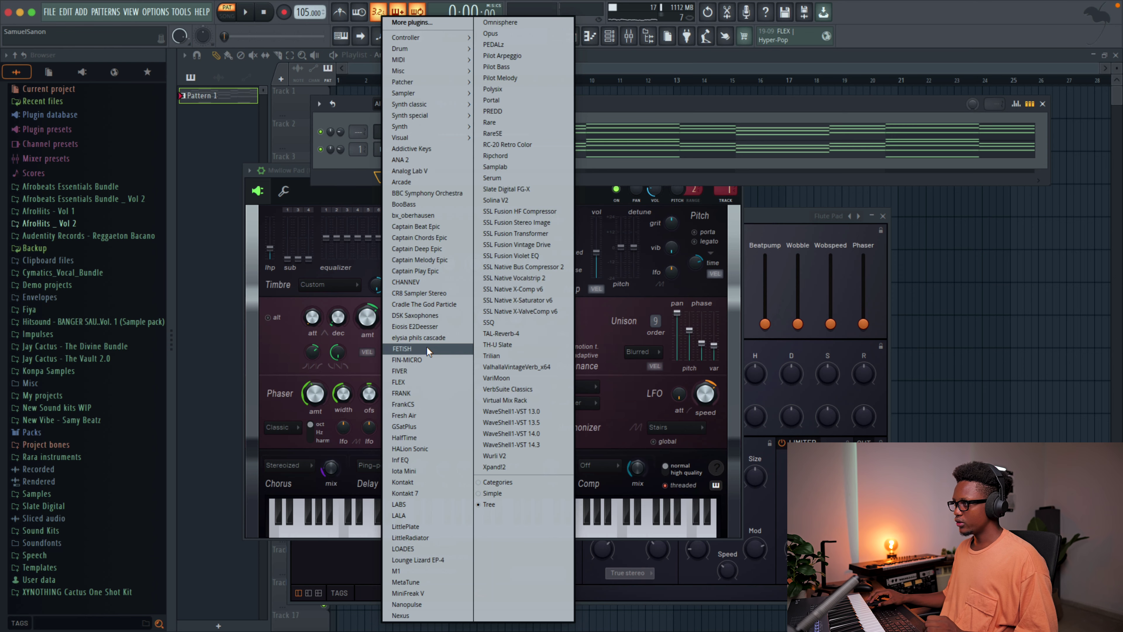
{"action": "mouse_move", "coordinate": [413, 116]}
{"action": "left_click", "coordinate": [502, 128]}
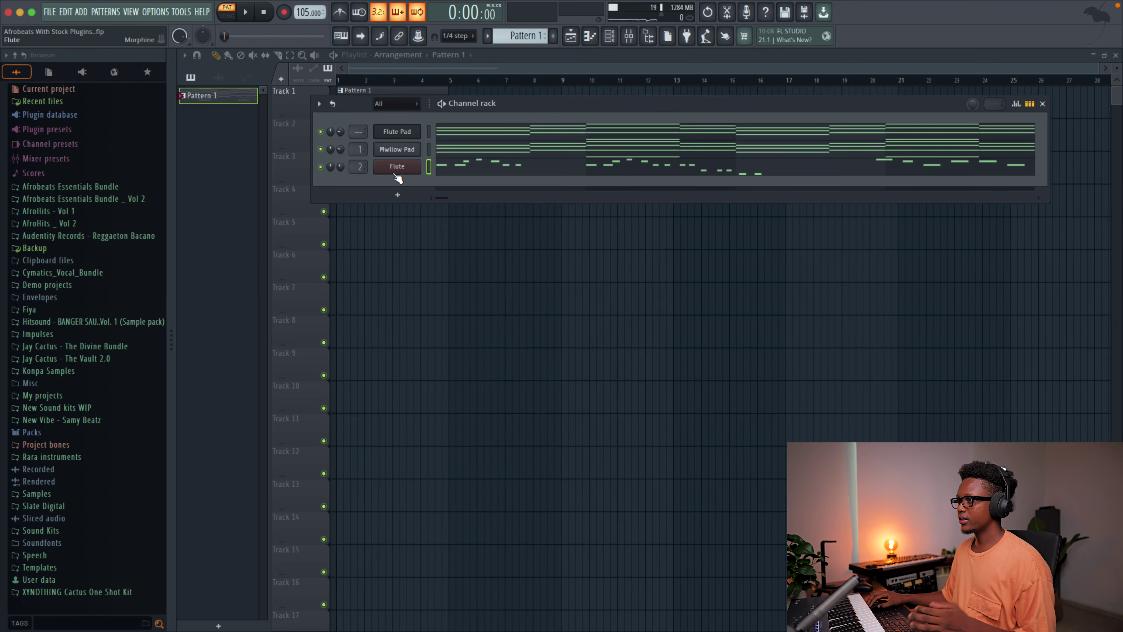
Clone the Flute Pad channel and switch the copy to FLEX's Essential Guitars Ovation Elite Plus preset
{"action": "left_click", "coordinate": [400, 193]}
{"action": "mouse_move", "coordinate": [394, 127]}
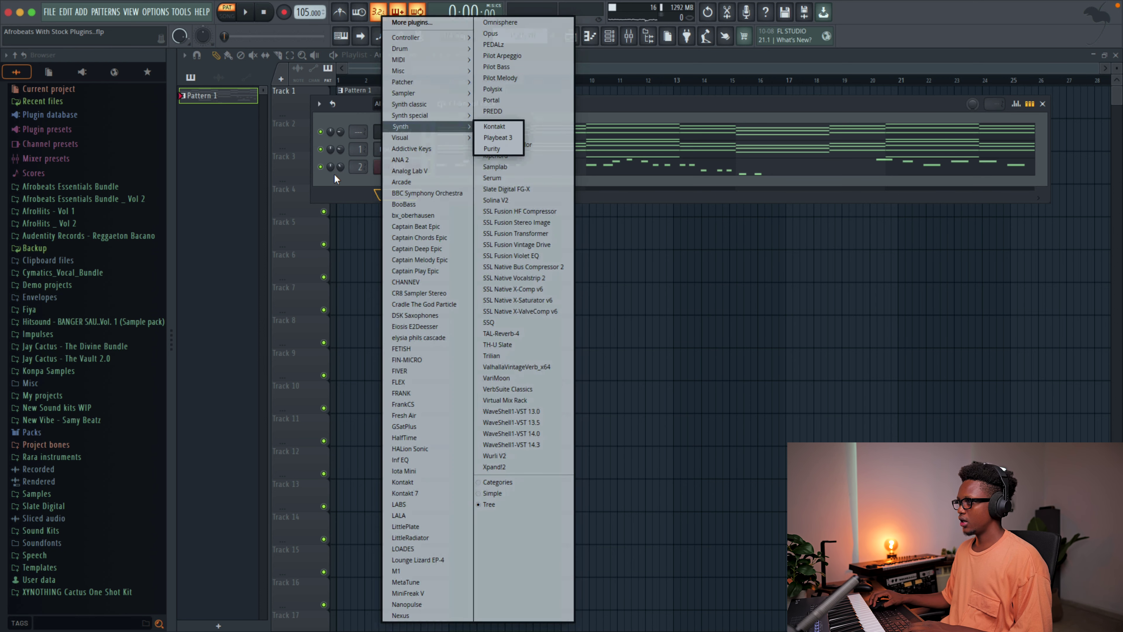
{"action": "left_click", "coordinate": [334, 174]}
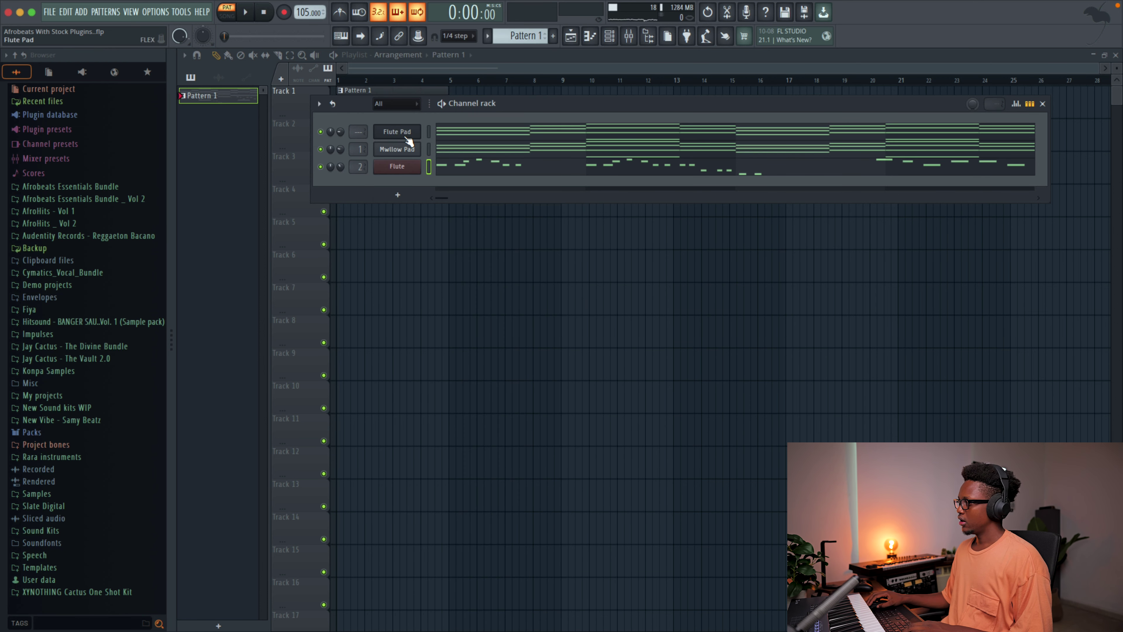
{"action": "right_click", "coordinate": [394, 133]}
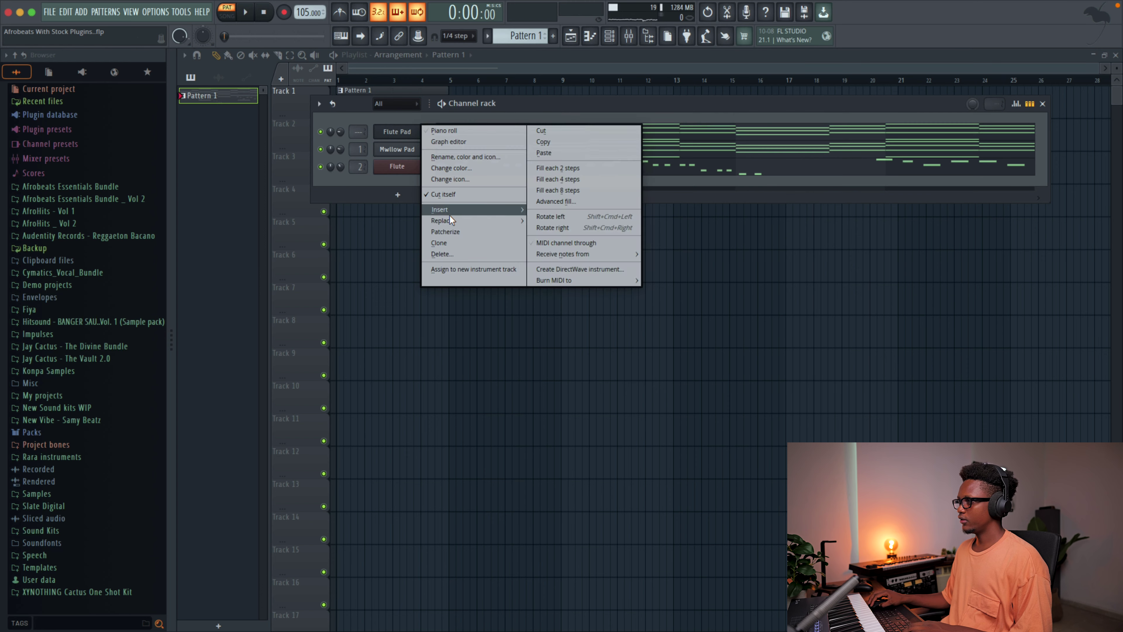
{"action": "left_click", "coordinate": [446, 241]}
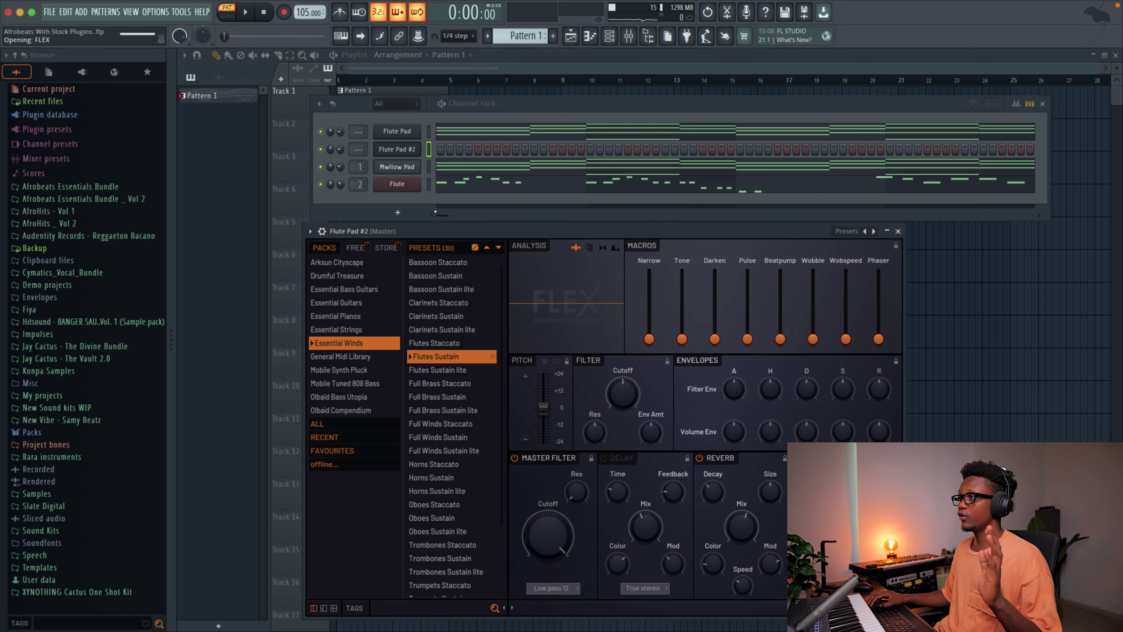
{"action": "left_click", "coordinate": [344, 303]}
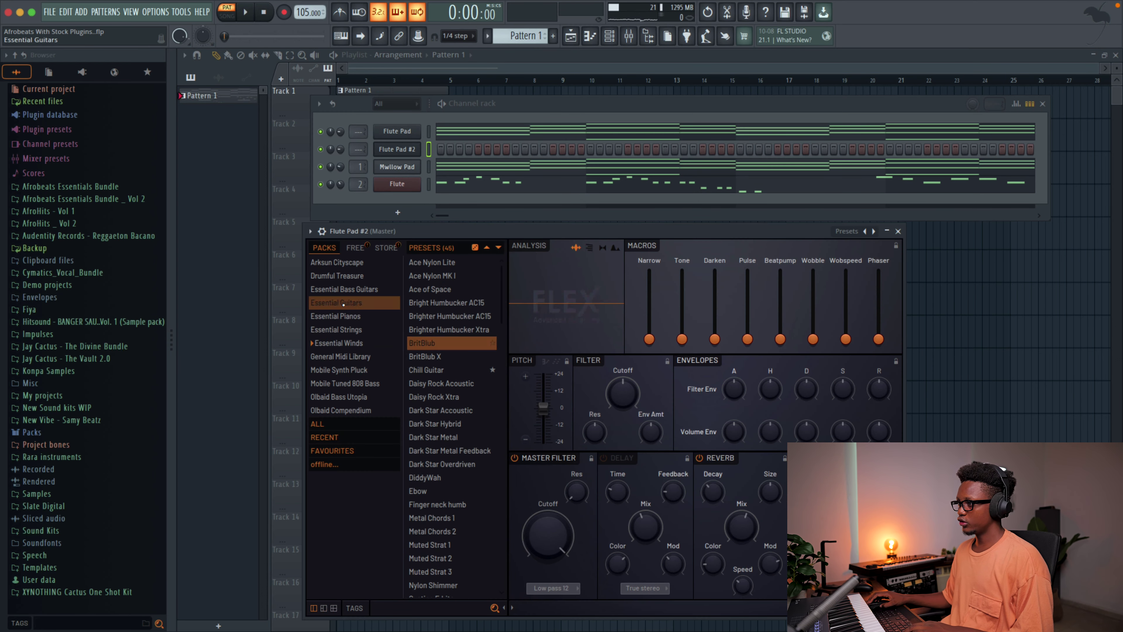
{"action": "scroll", "coordinate": [466, 375], "scroll_direction": "down", "scroll_amount": 6}
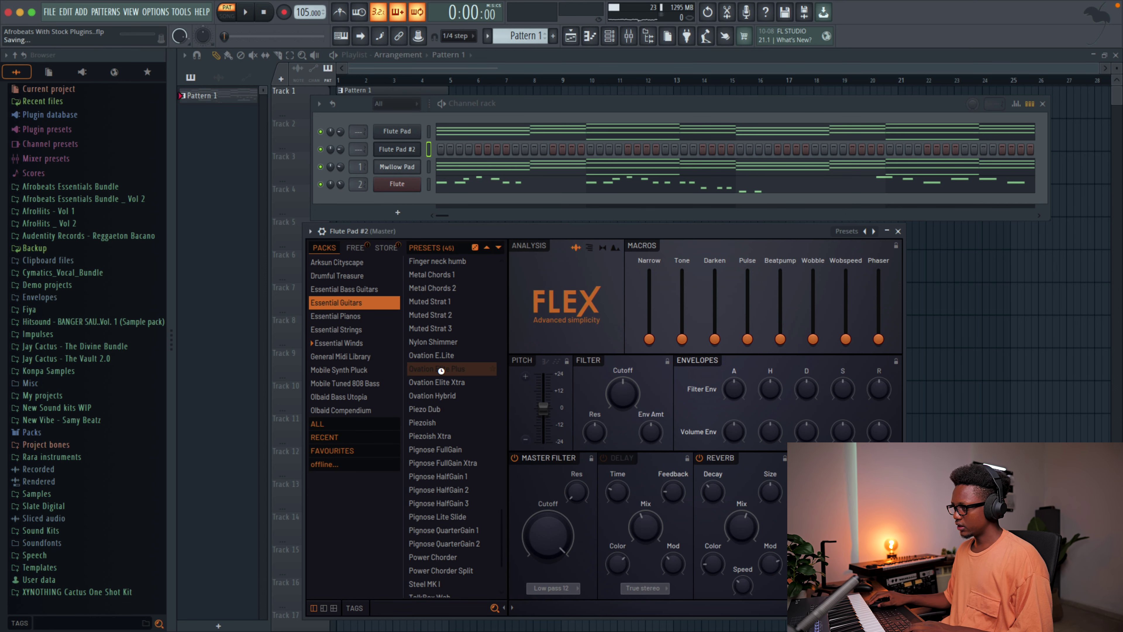
{"action": "key", "text": "F7"}
Set note snapping to Line and audition the opening chord
{"action": "left_click_drag", "start_coordinate": [251, 312], "coordinate": [263, 298]}
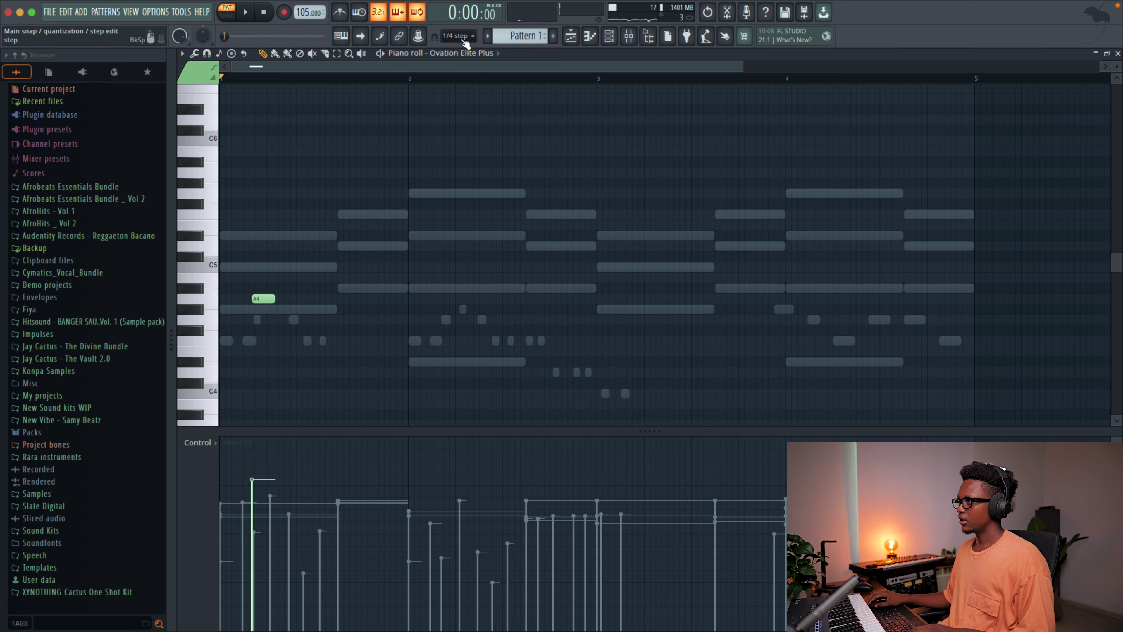
{"action": "left_click", "coordinate": [458, 36]}
{"action": "left_click", "coordinate": [450, 49]}
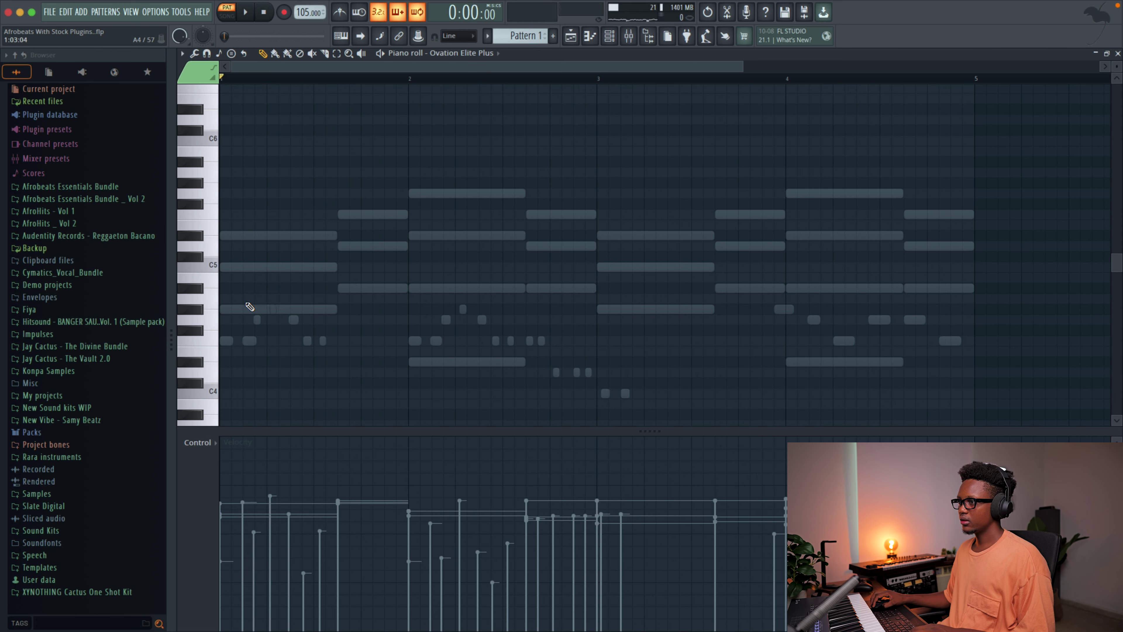
{"action": "key", "text": "space"}
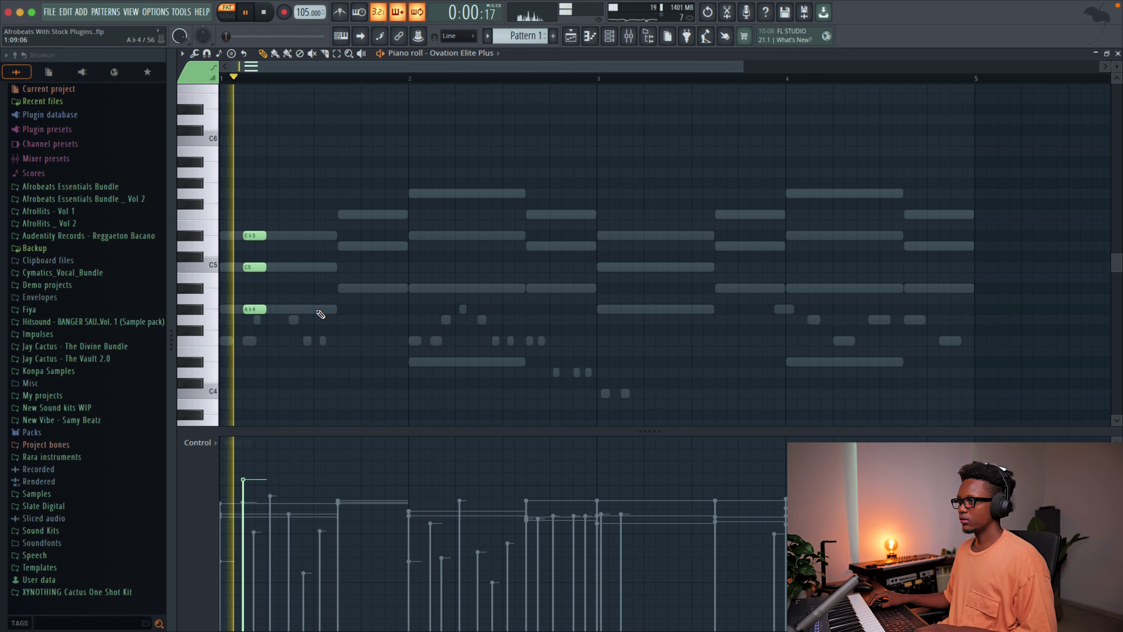
{"action": "key", "text": "space"}
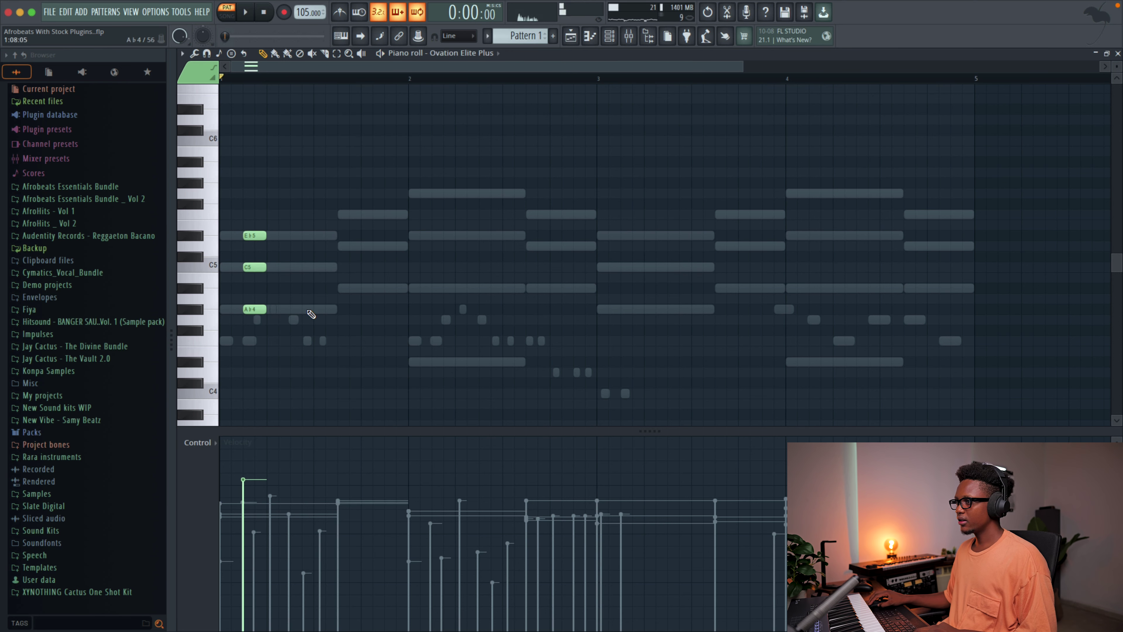
Copy the Eb5-C5-Ab4 chord a bar later as F5-D5-Bb4, nudged slightly later
{"action": "key", "text": "ctrl+a"}
{"action": "left_click_drag", "start_coordinate": [253, 267], "coordinate": [434, 247]}
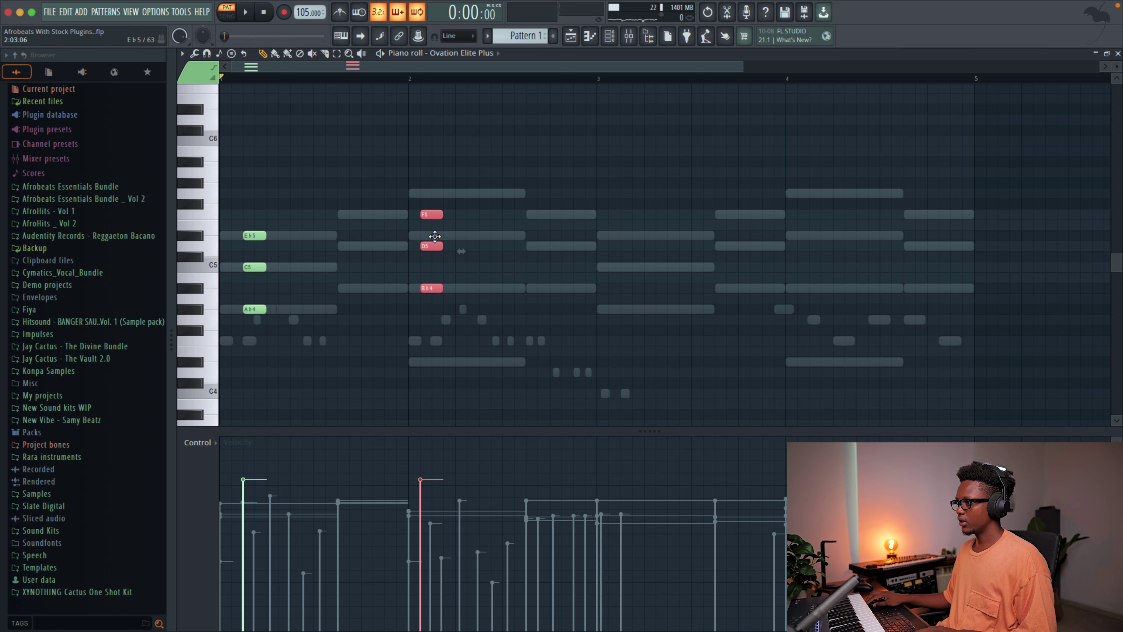
{"action": "left_click_drag", "start_coordinate": [418, 205], "coordinate": [458, 327]}
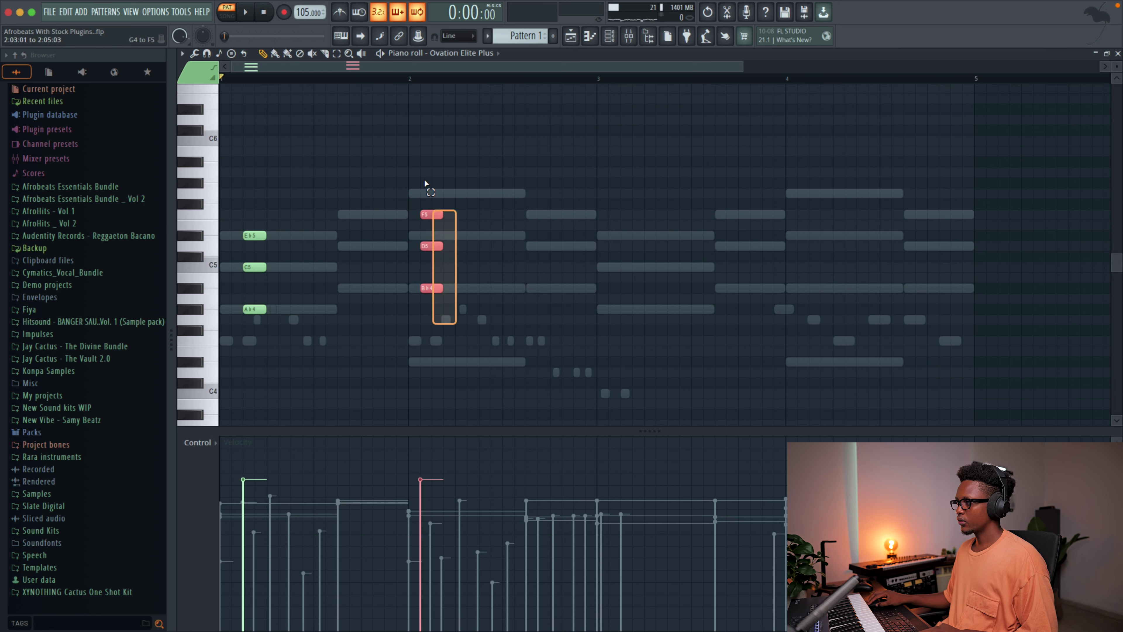
{"action": "left_click_drag", "start_coordinate": [426, 214], "coordinate": [435, 191]}
{"action": "key", "text": "space"}
Raise that chord's upper notes to G5 and Eb5, and add a Bb4-D5-F5 chord near bar 2.75
{"action": "left_click_drag", "start_coordinate": [441, 246], "coordinate": [437, 234]}
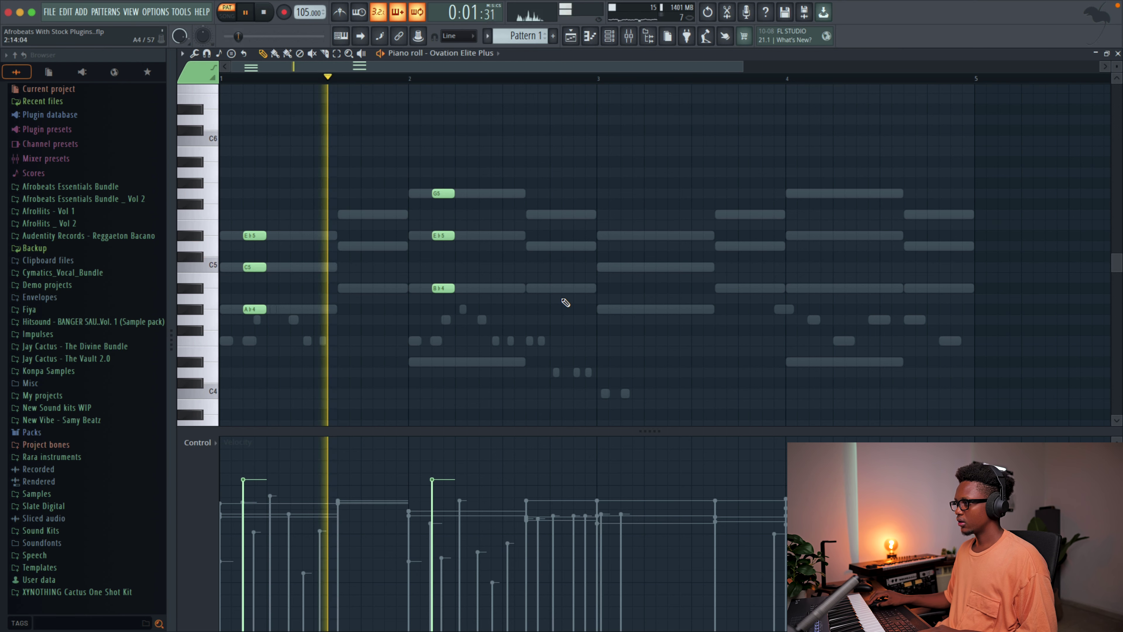
{"action": "left_click", "coordinate": [576, 288]}
{"action": "left_click", "coordinate": [576, 246]}
{"action": "left_click", "coordinate": [576, 214]}
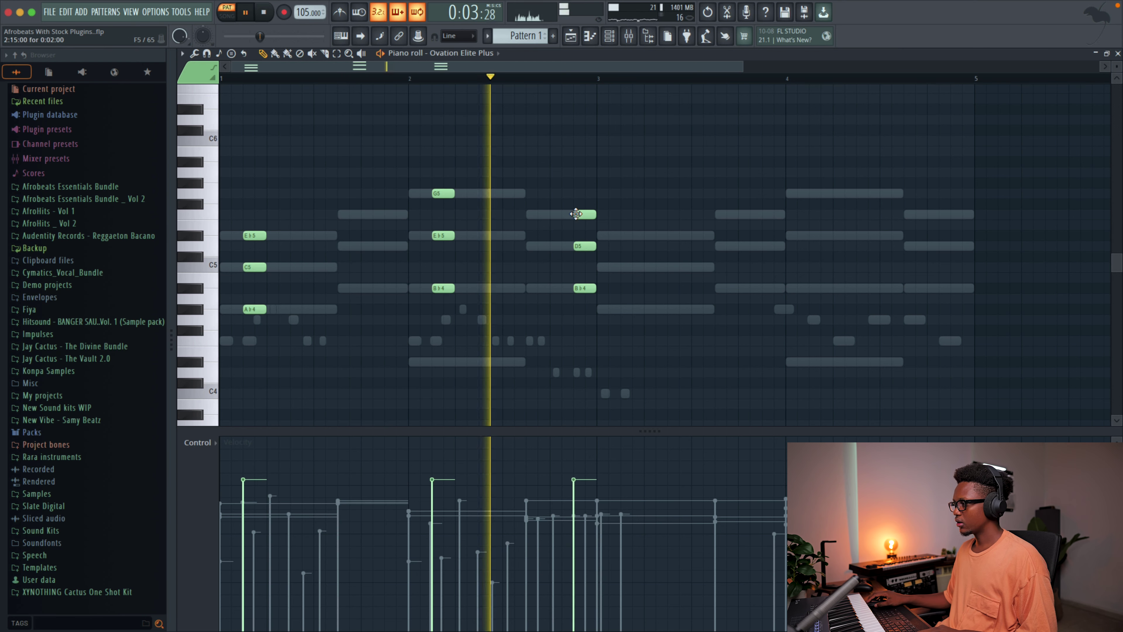
{"action": "key", "text": "space"}
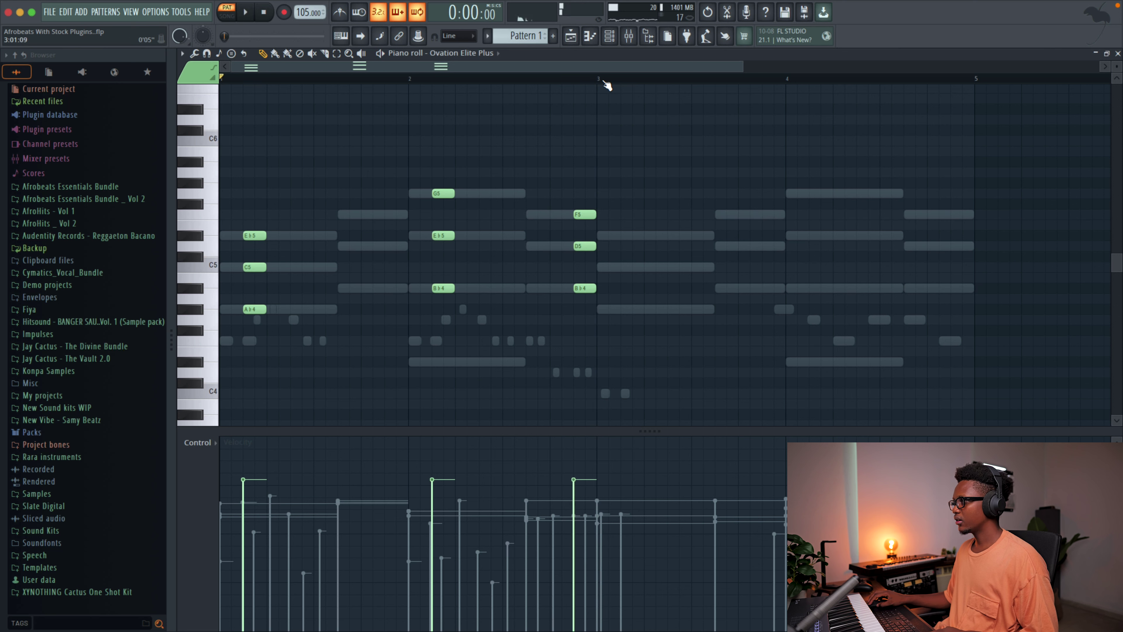
Repeat the first two bars into bars 3–4 and move the final chord slightly earlier
{"action": "left_click_drag", "start_coordinate": [599, 83], "coordinate": [46, 25]}
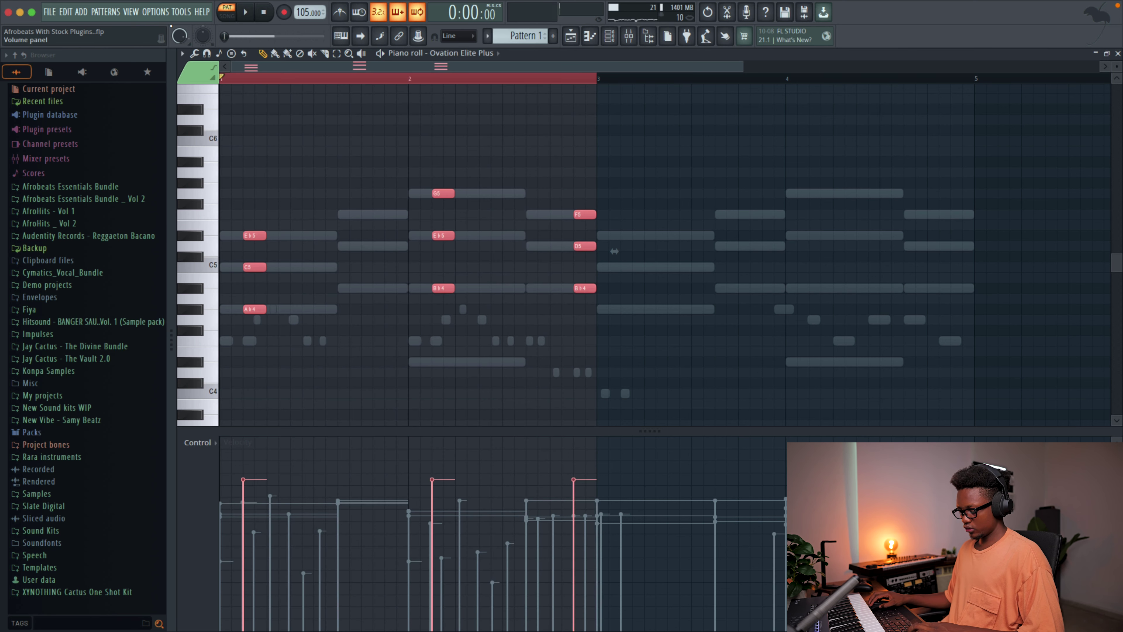
{"action": "key", "text": "ctrl+b"}
{"action": "key", "text": "space"}
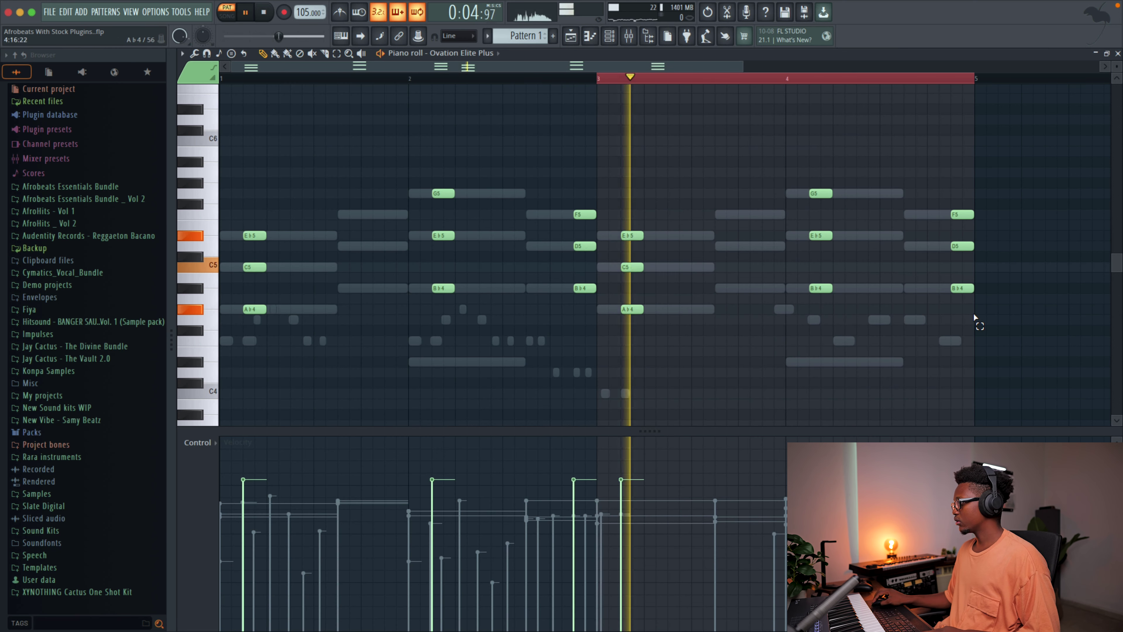
{"action": "left_click_drag", "start_coordinate": [978, 327], "coordinate": [931, 214]}
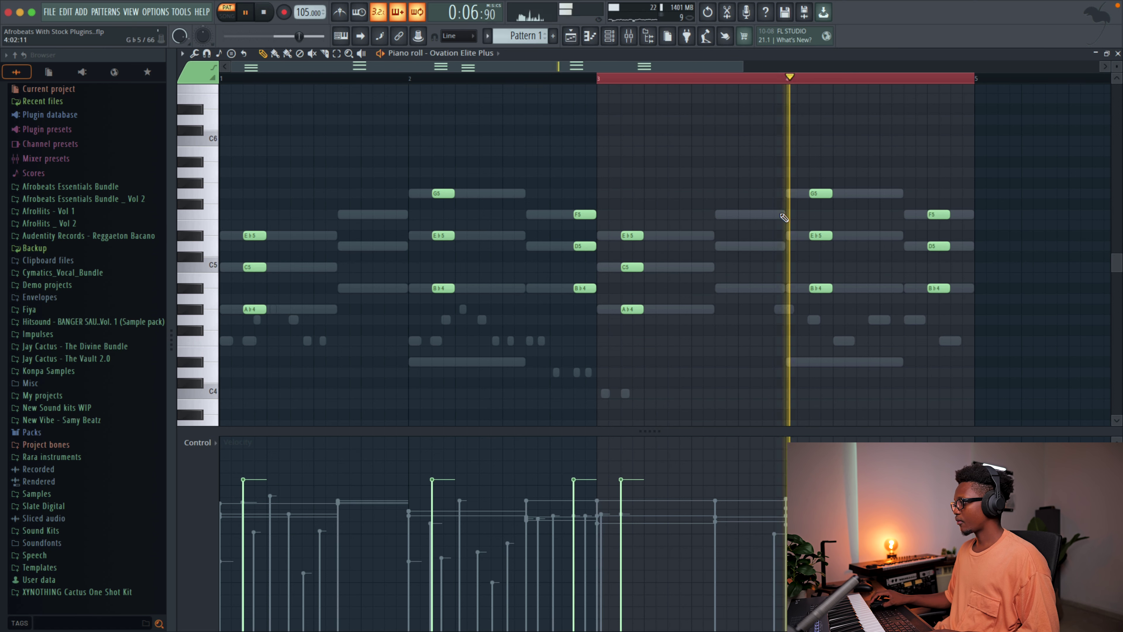
{"action": "key", "text": "space"}
{"action": "left_click", "coordinate": [326, 260]}
{"action": "left_click", "coordinate": [654, 78]}
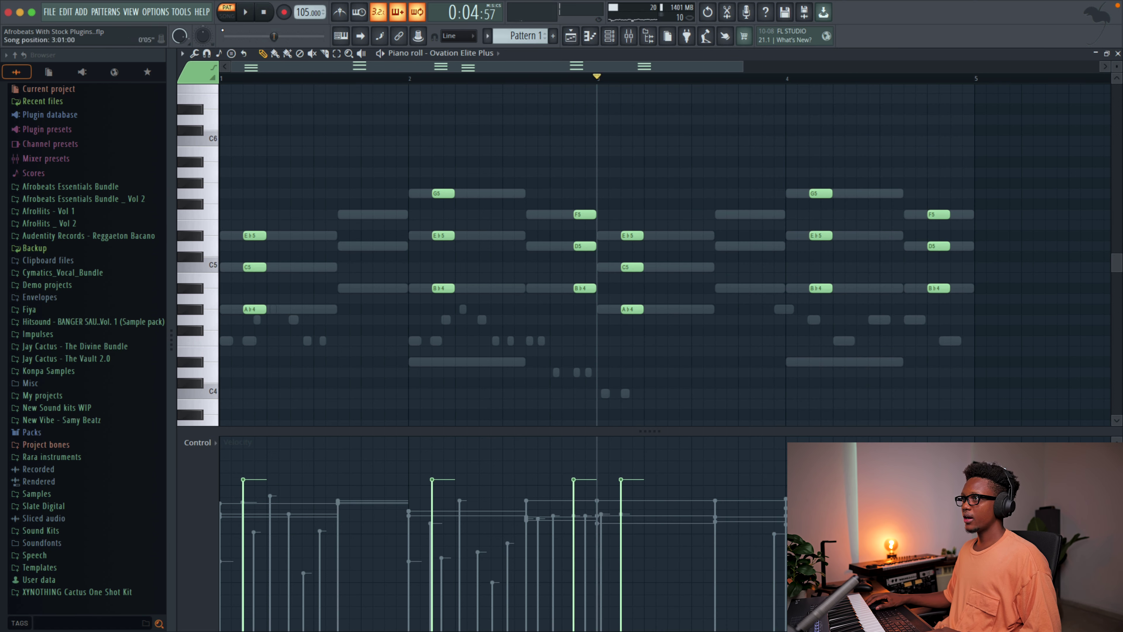
Raise the middle note of each guitar chord by one octave
{"action": "key", "text": "l"}
{"action": "left_click_drag", "start_coordinate": [275, 271], "coordinate": [207, 262]}
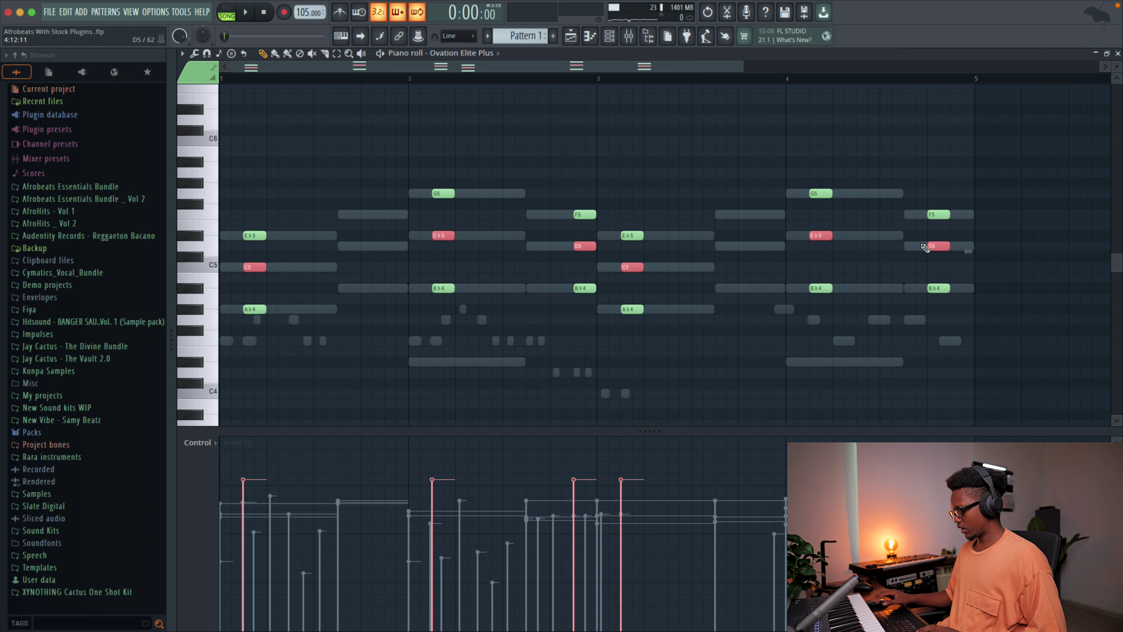
{"action": "key", "text": "ctrl+Up"}
{"action": "key", "text": "space"}
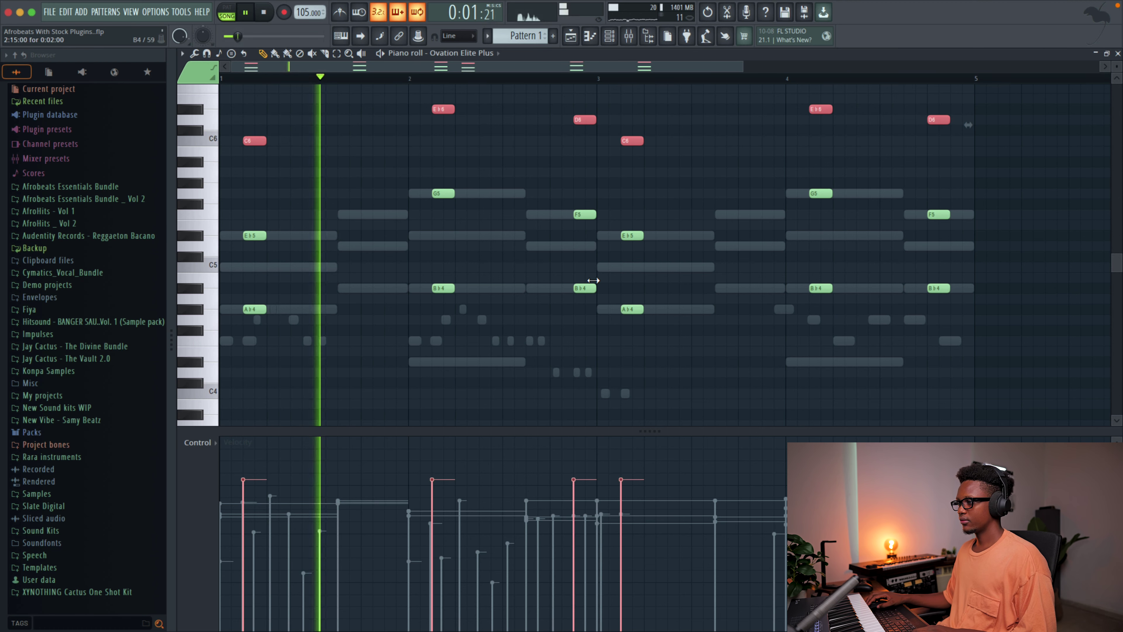
{"action": "key", "text": "ctrl+d"}
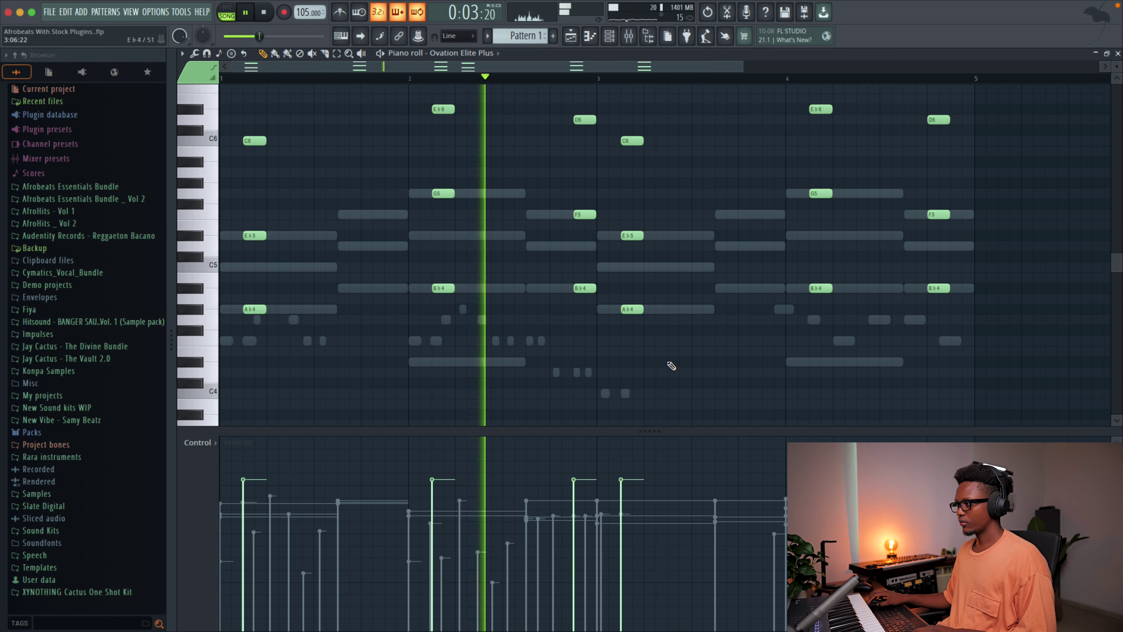
Randomize the velocities of the guitar notes and accept the result
{"action": "scroll", "coordinate": [671, 365], "scroll_direction": "down", "scroll_amount": 2}
{"action": "key", "text": "space"}
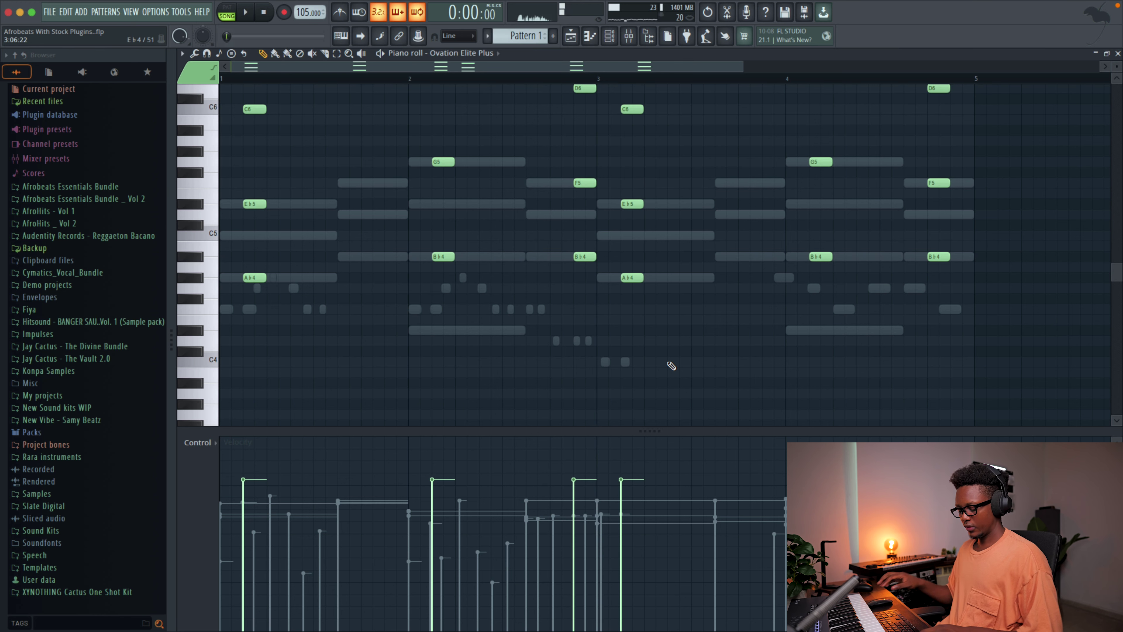
{"action": "key", "text": "alt+r"}
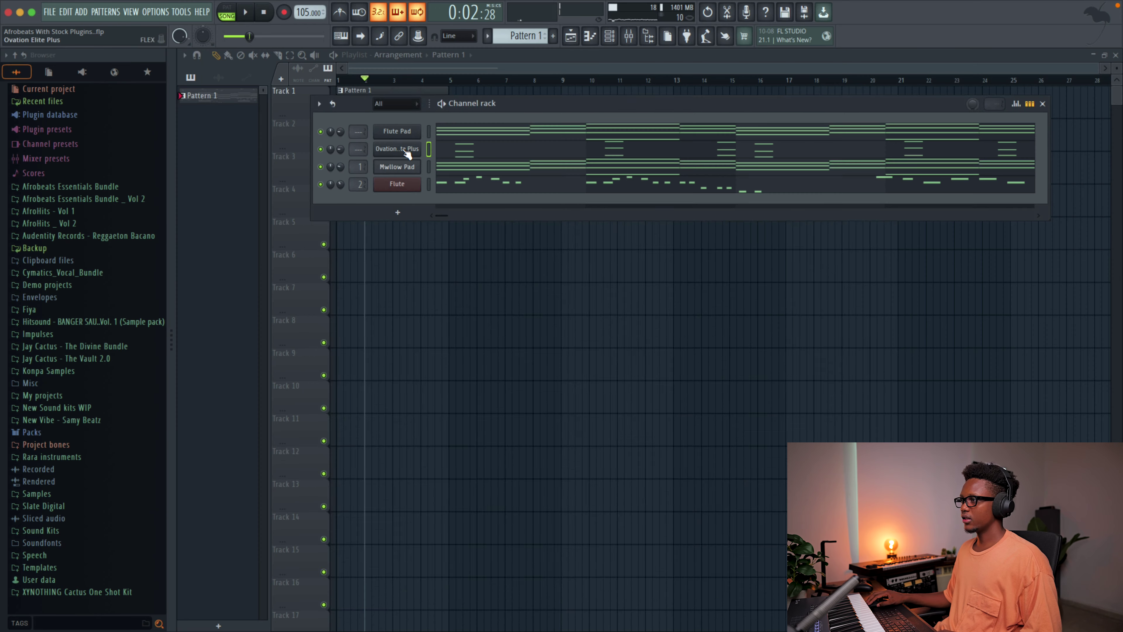
{"action": "left_click", "coordinate": [397, 149]}
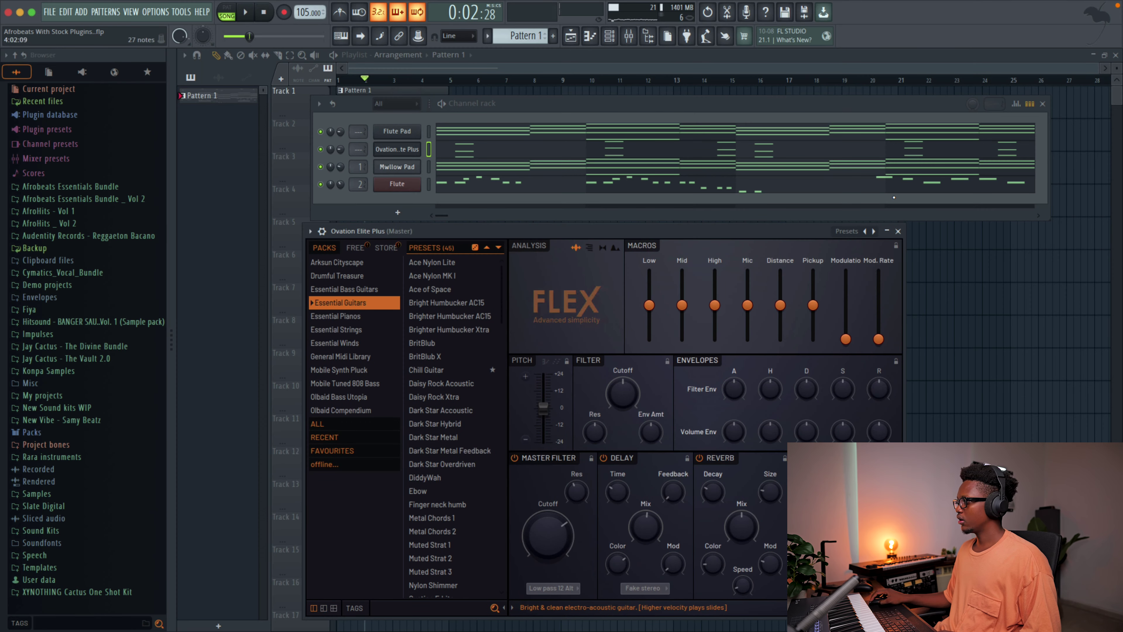
Route the Ovation Elite Plus guitar to insert 3 and copy the Flute's Fruity Convolver onto it
{"action": "left_click", "coordinate": [324, 231]}
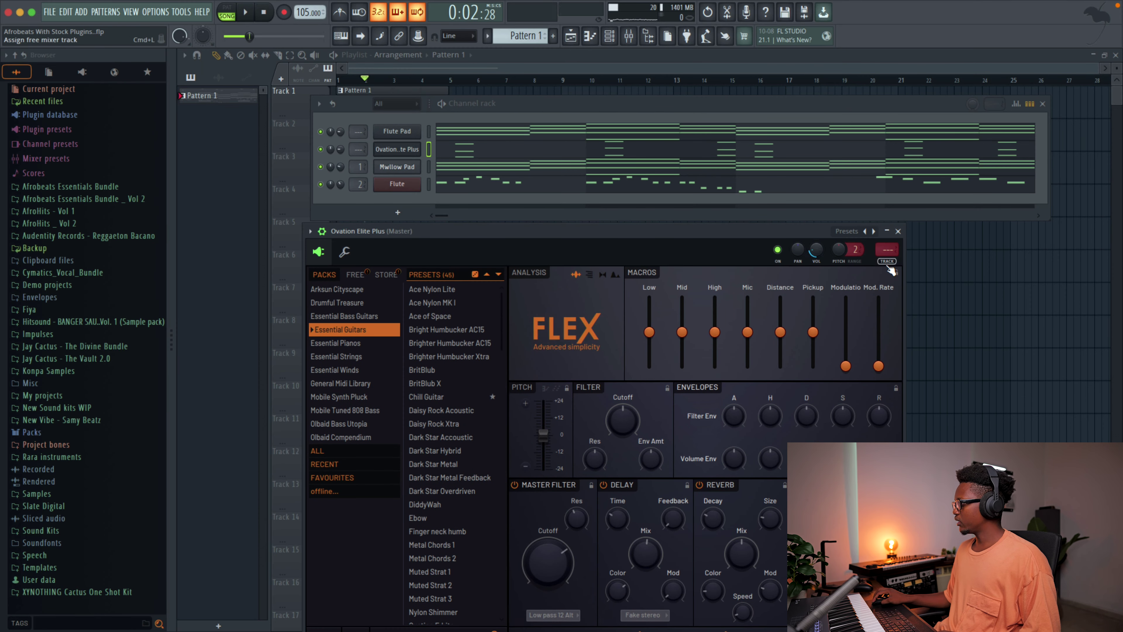
{"action": "key", "text": "super+l"}
{"action": "left_click", "coordinate": [230, 212]}
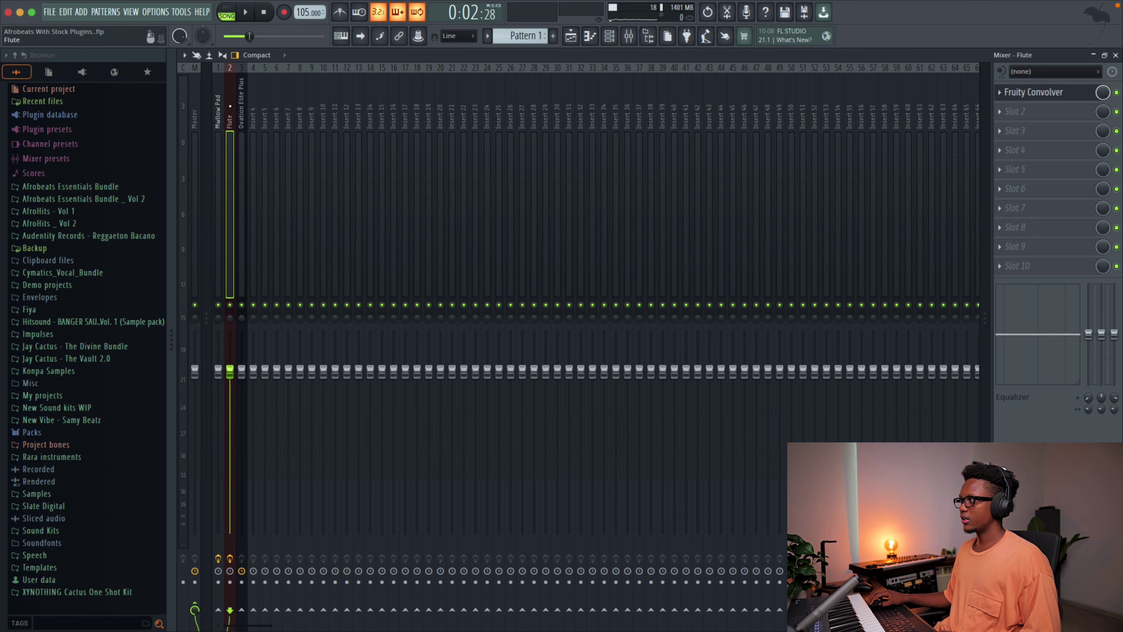
{"action": "left_click", "coordinate": [1001, 92]}
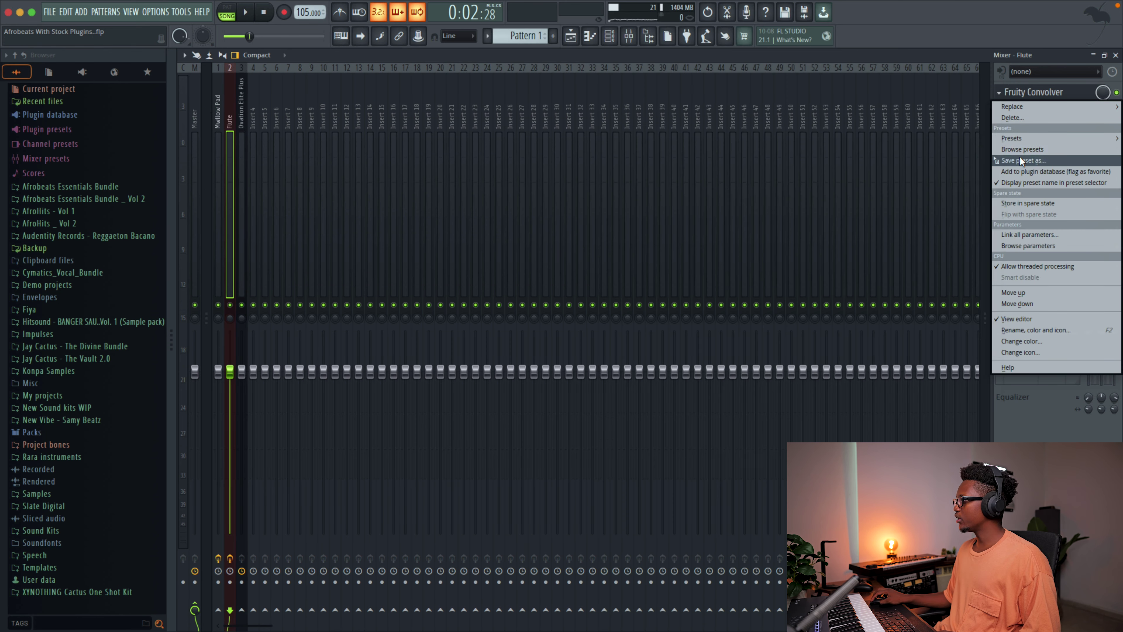
{"action": "left_click", "coordinate": [1020, 157]}
{"action": "left_click_drag", "start_coordinate": [290, 109], "coordinate": [242, 110]}
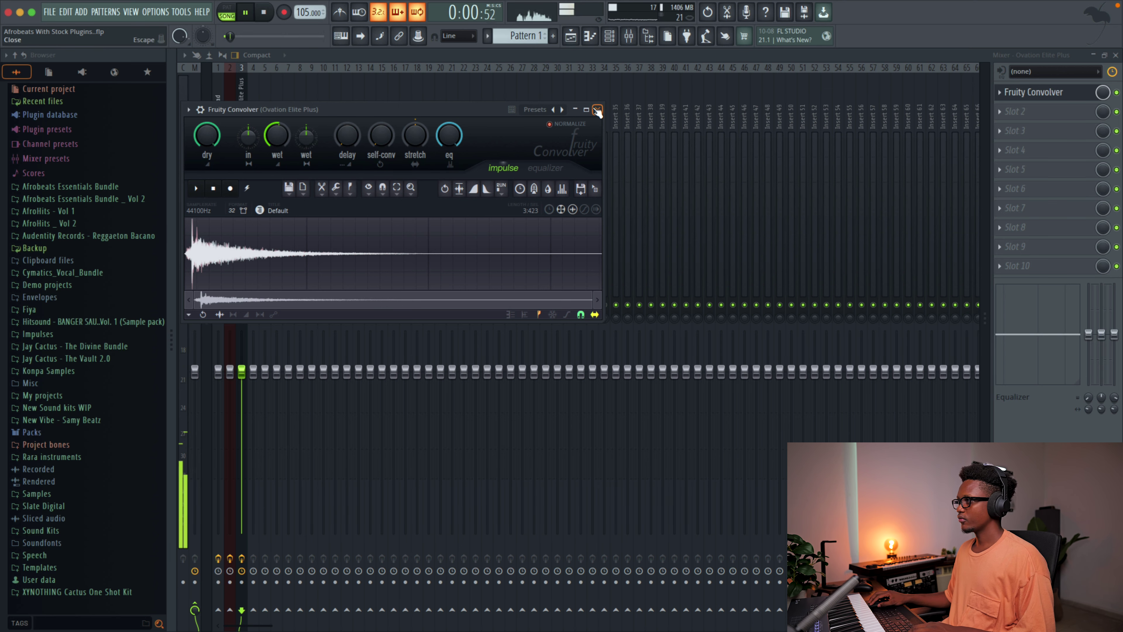
{"action": "left_click", "coordinate": [598, 109]}
{"action": "left_click", "coordinate": [1114, 56]}
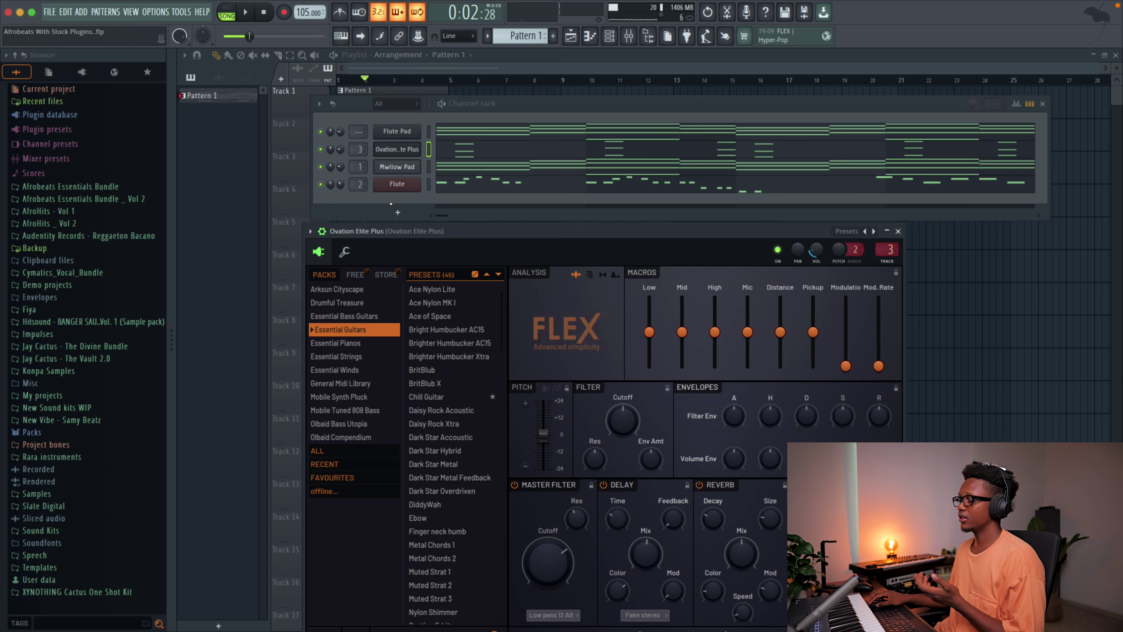
Add a Morphine synth channel and load the Strings preset STR Violin NUC
{"action": "left_click", "coordinate": [410, 216]}
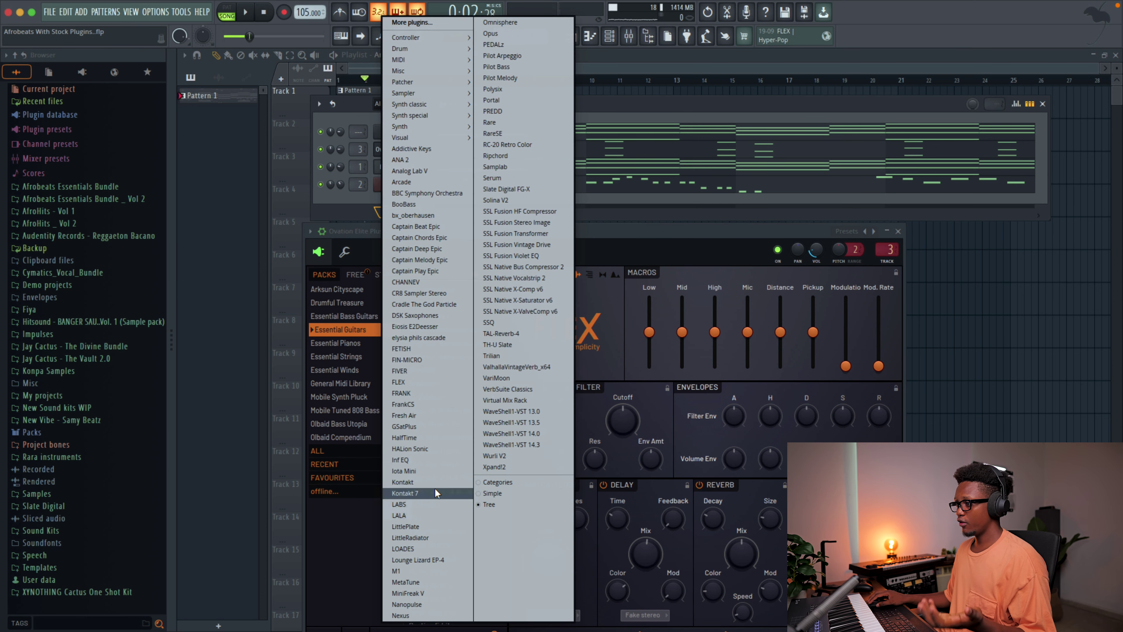
{"action": "mouse_move", "coordinate": [401, 115]}
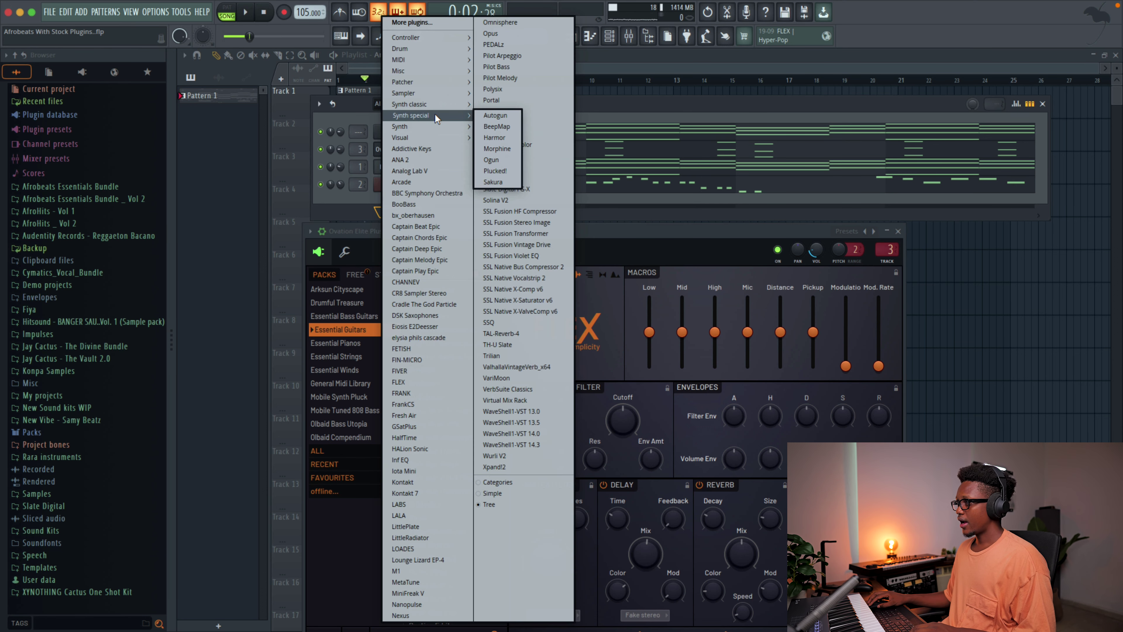
{"action": "left_click", "coordinate": [504, 148]}
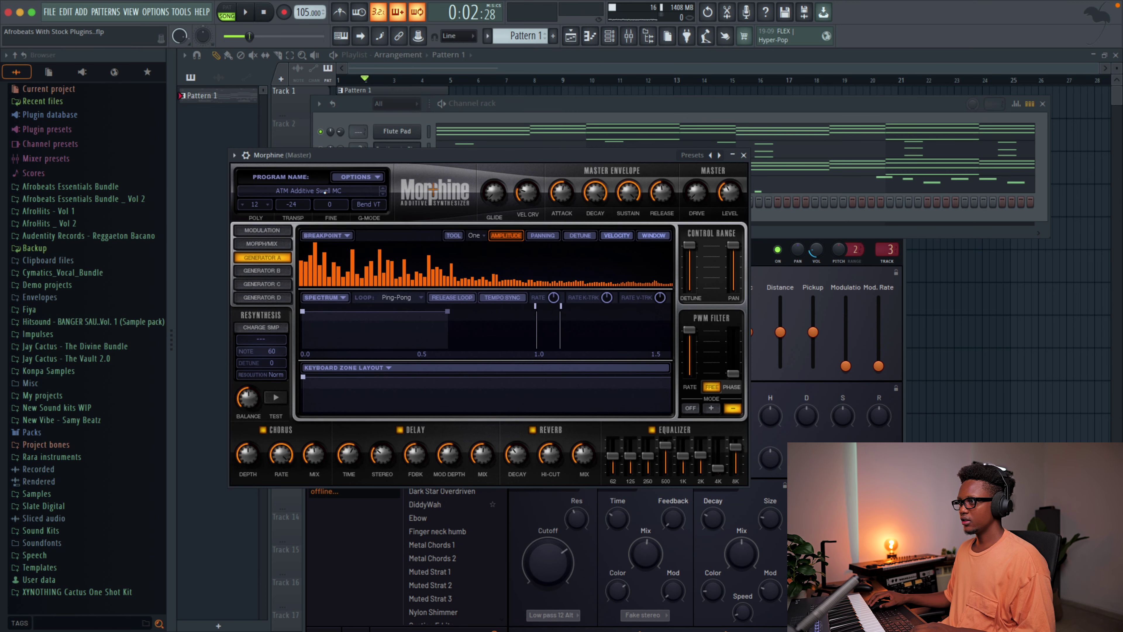
{"action": "left_click", "coordinate": [311, 189]}
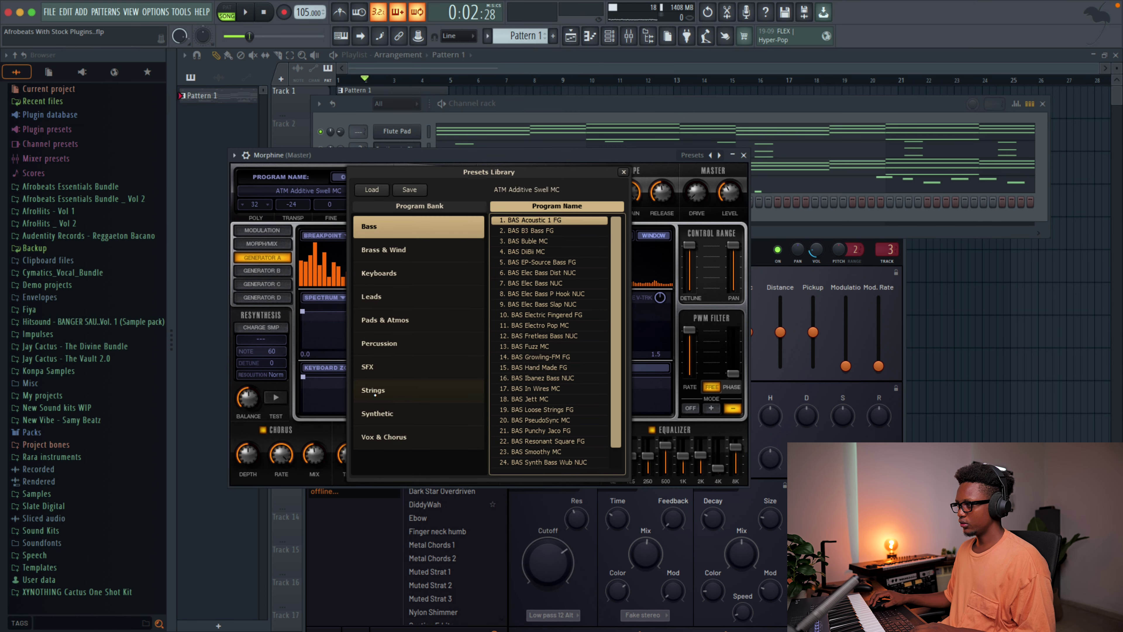
{"action": "left_click", "coordinate": [385, 390]}
{"action": "left_click", "coordinate": [535, 409]}
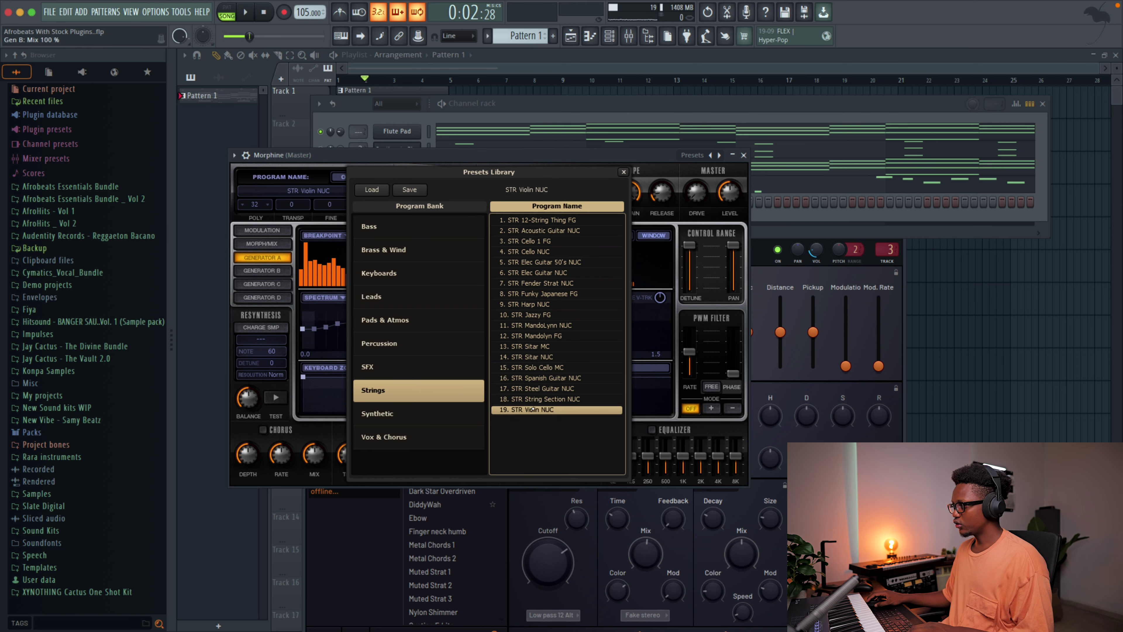
{"action": "left_click", "coordinate": [743, 155]}
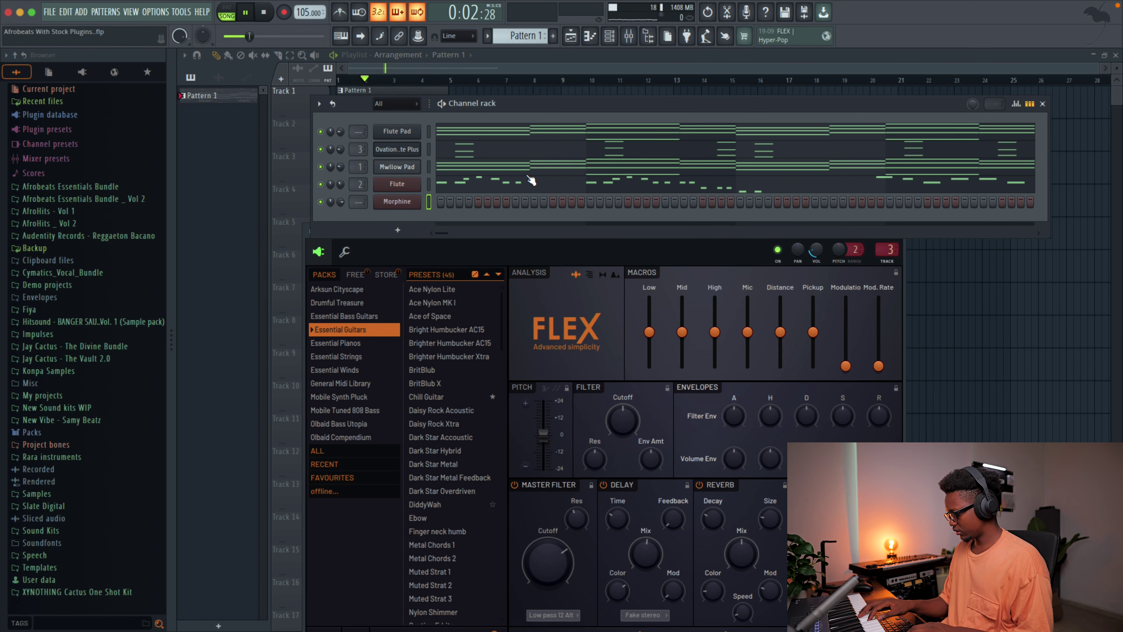
{"action": "key", "text": "space"}
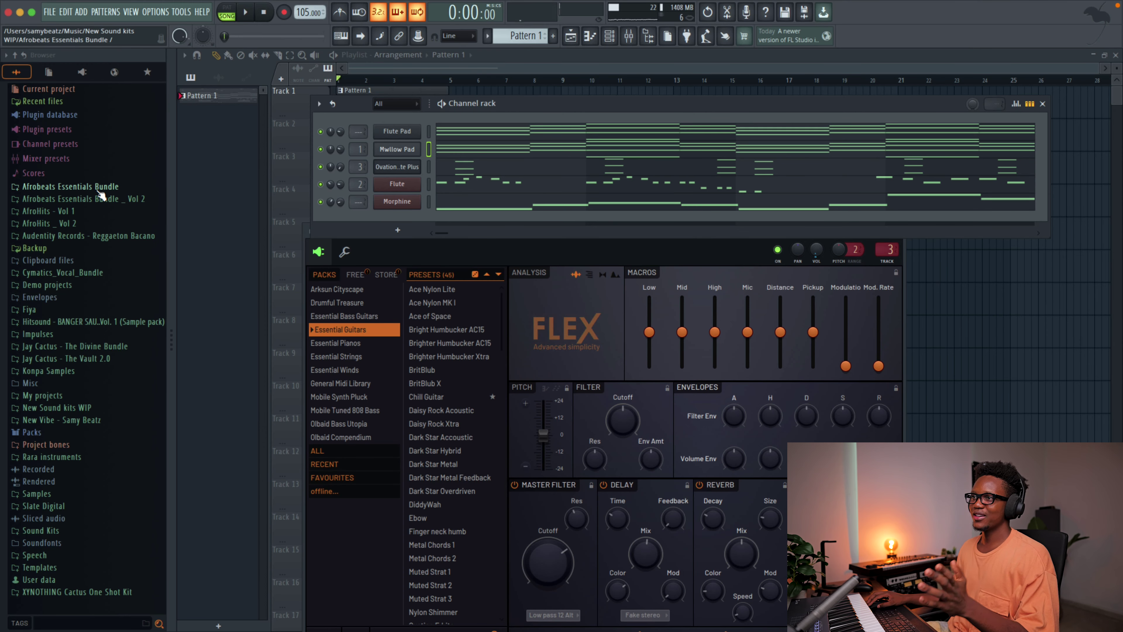
Place Shaker Loop _ Basic from AfroVibes > Bonus on Track 2 and lower its clip gain
{"action": "left_click", "coordinate": [88, 190]}
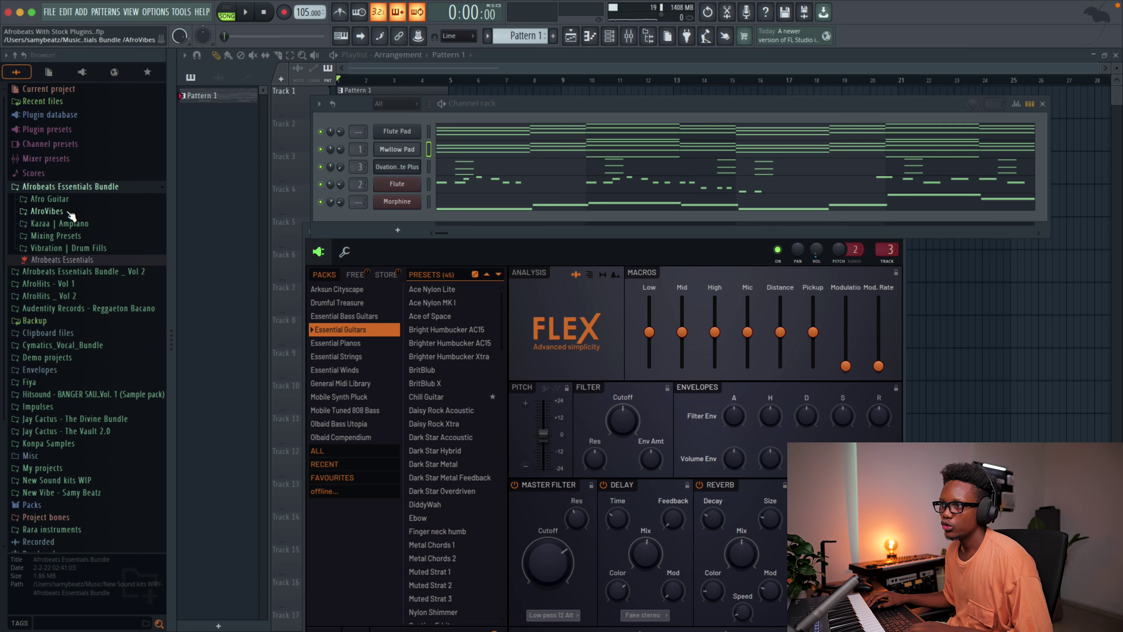
{"action": "left_click", "coordinate": [48, 212]}
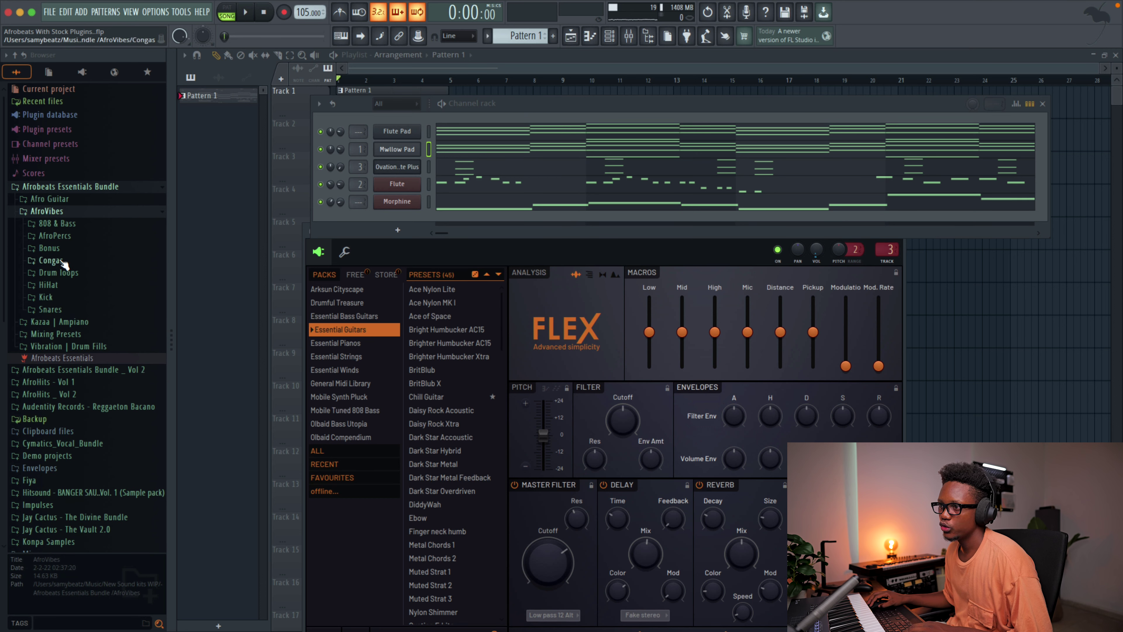
{"action": "left_click", "coordinate": [51, 249]}
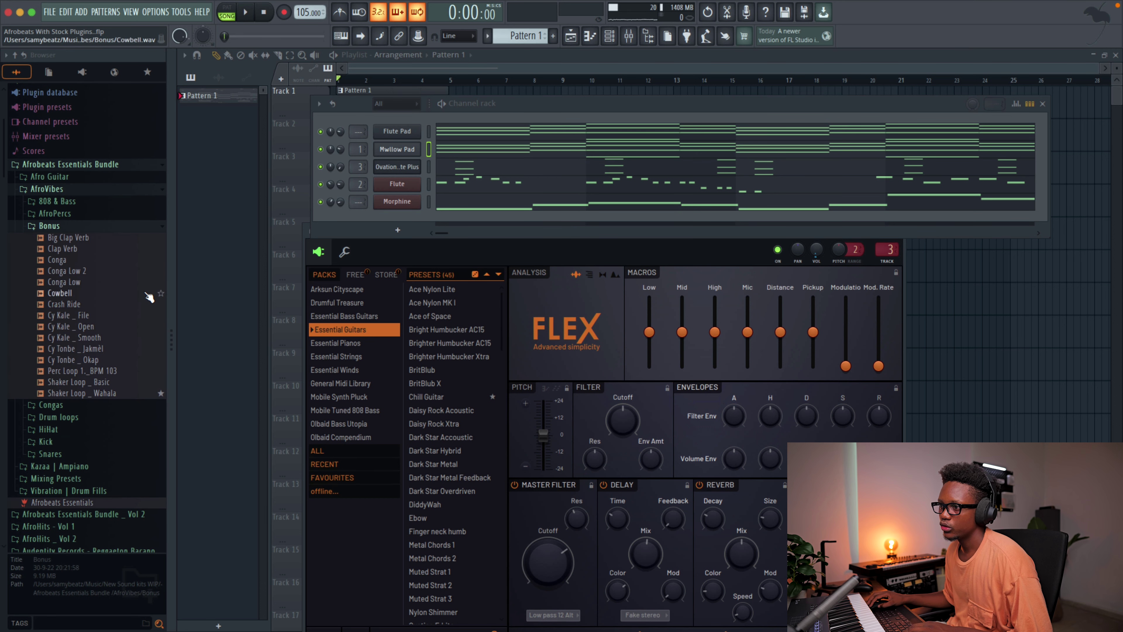
{"action": "left_click", "coordinate": [110, 393]}
{"action": "left_click_drag", "start_coordinate": [101, 383], "coordinate": [142, 103]}
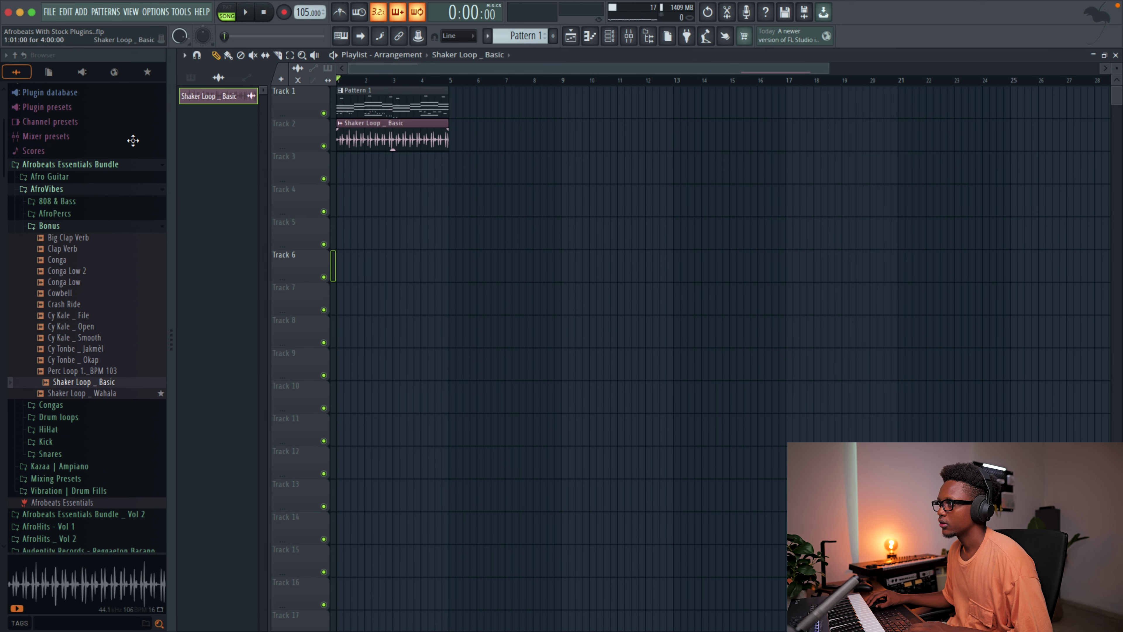
{"action": "key", "text": "space"}
{"action": "left_click_drag", "start_coordinate": [392, 149], "coordinate": [393, 152]}
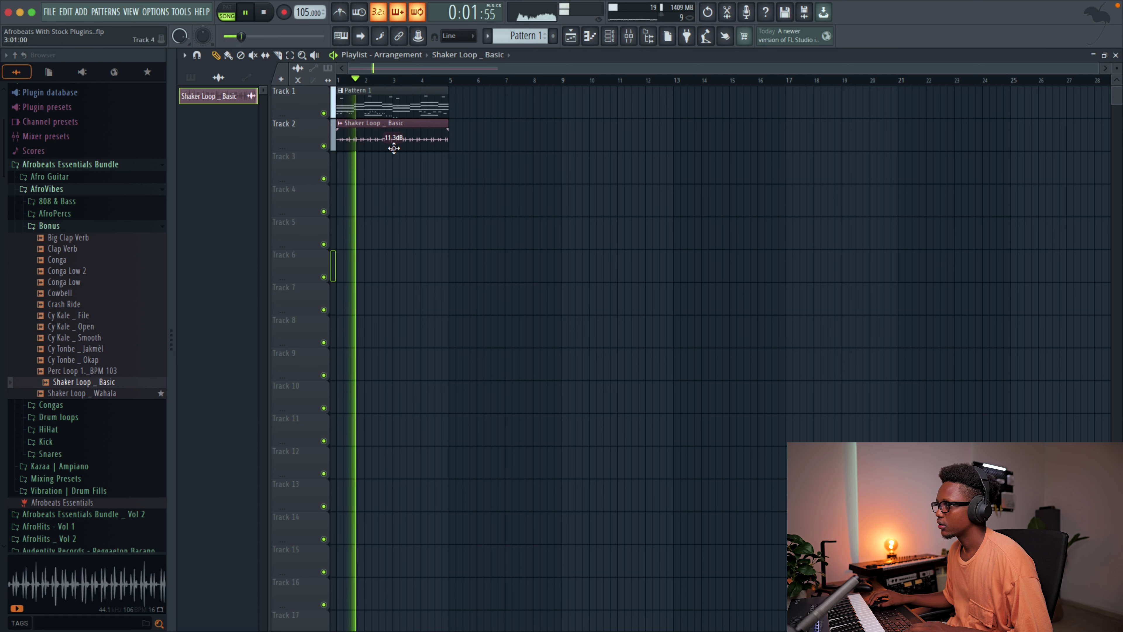
{"action": "key", "text": "F6"}
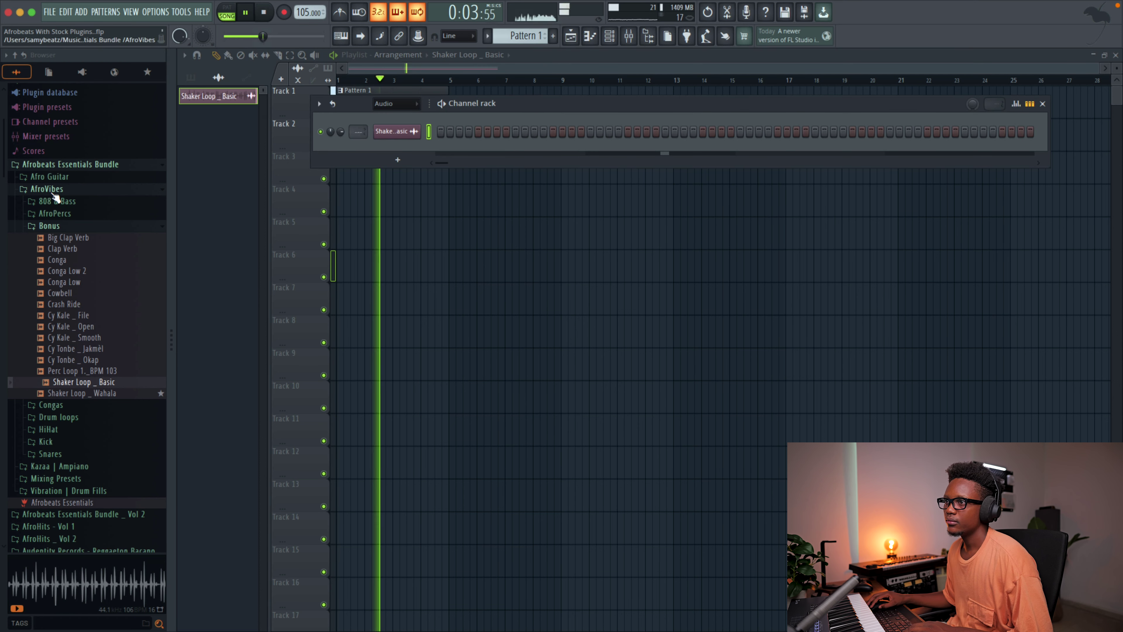
{"action": "key", "text": "space"}
Add the Attack sample from Vol 2 > AfroPerc as a new channel
{"action": "left_click", "coordinate": [35, 165]}
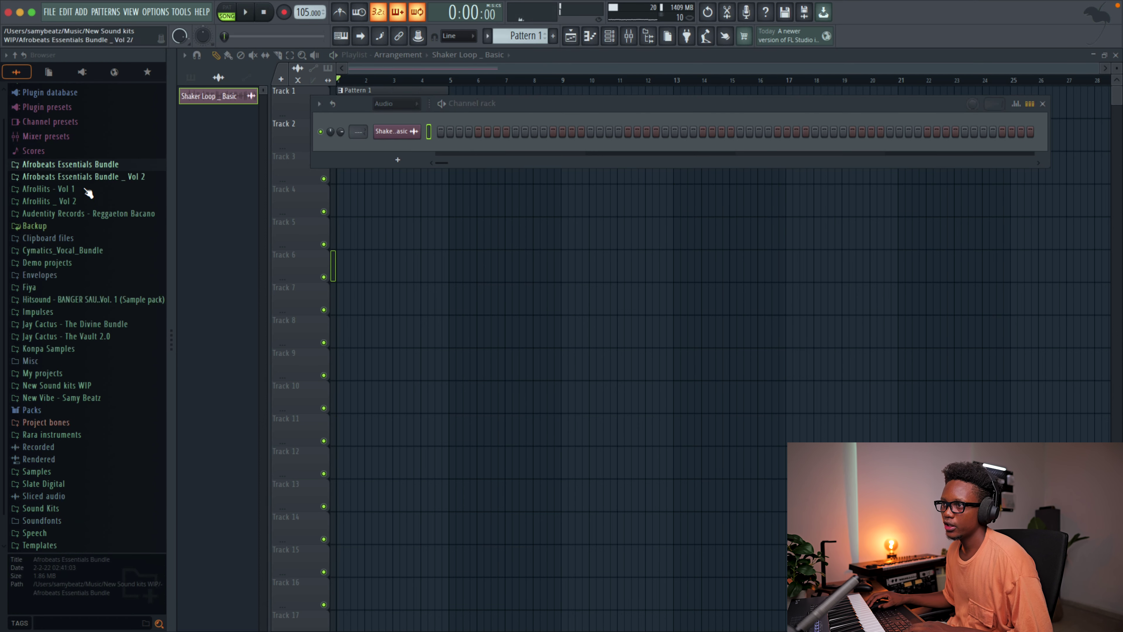
{"action": "left_click", "coordinate": [97, 177]}
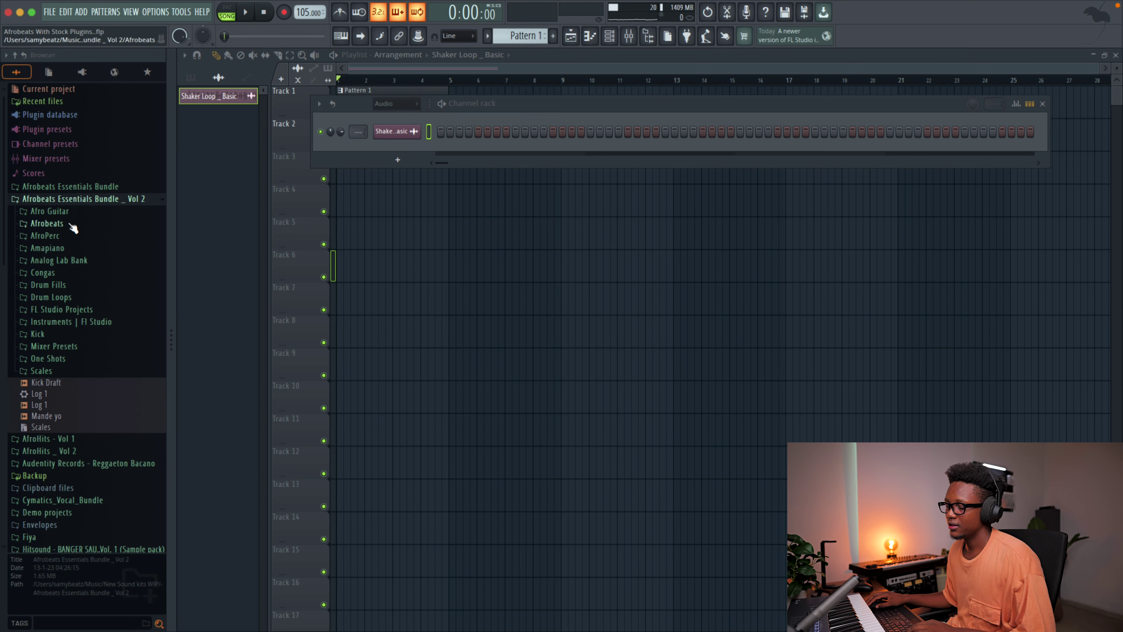
{"action": "scroll", "coordinate": [73, 227], "scroll_direction": "down", "scroll_amount": 2}
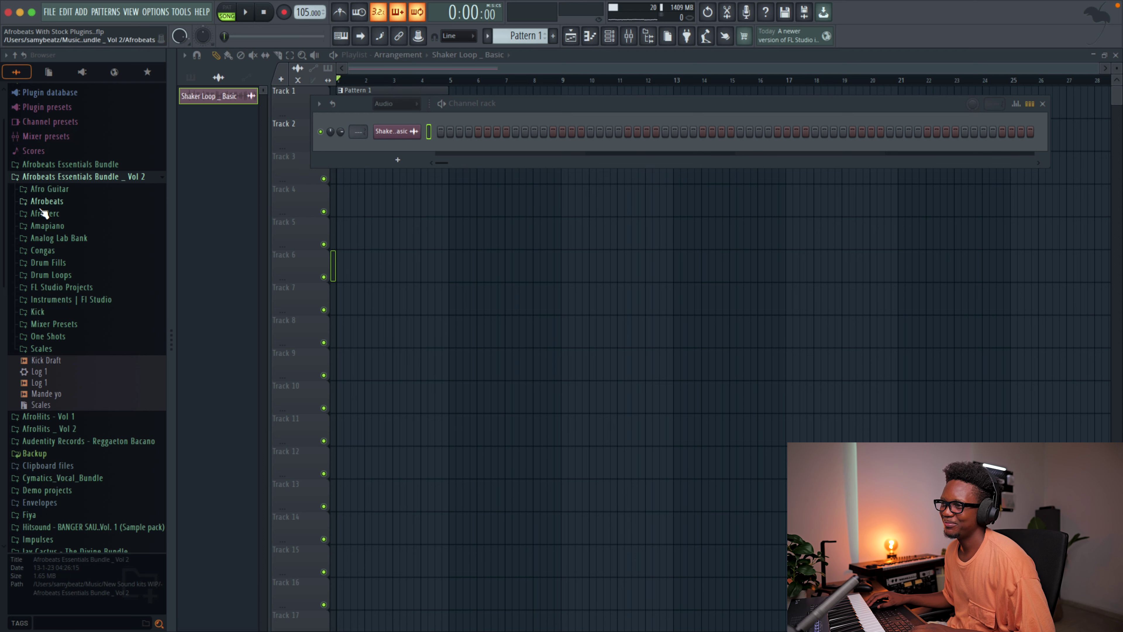
{"action": "scroll", "coordinate": [78, 216], "scroll_direction": "down", "scroll_amount": 4}
{"action": "scroll", "coordinate": [82, 255], "scroll_direction": "up", "scroll_amount": 6}
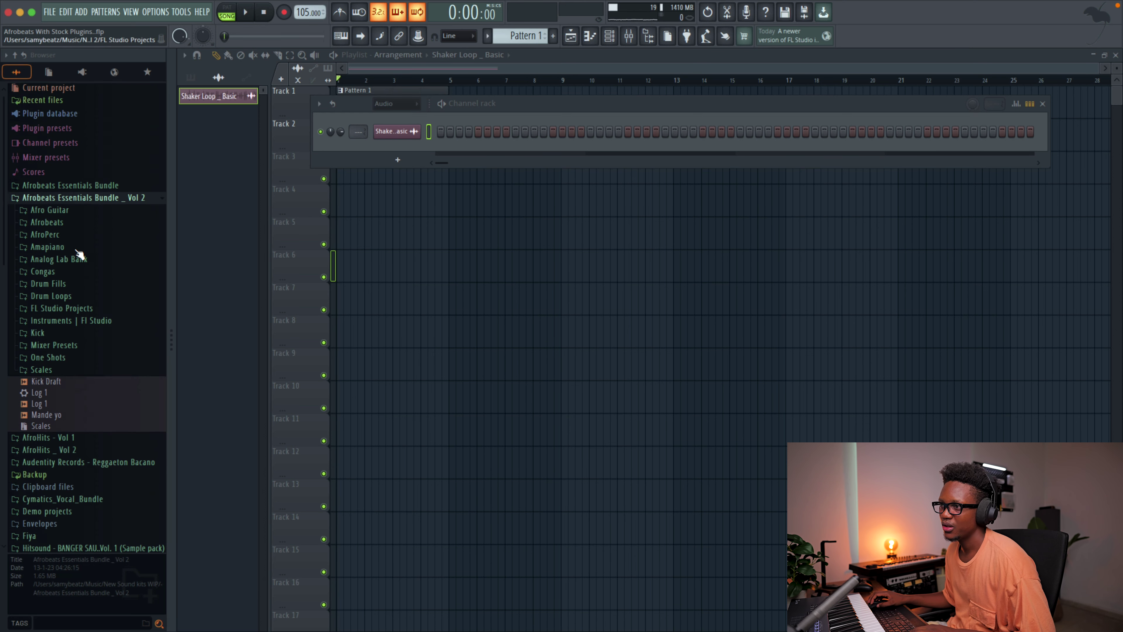
{"action": "left_click", "coordinate": [66, 237]}
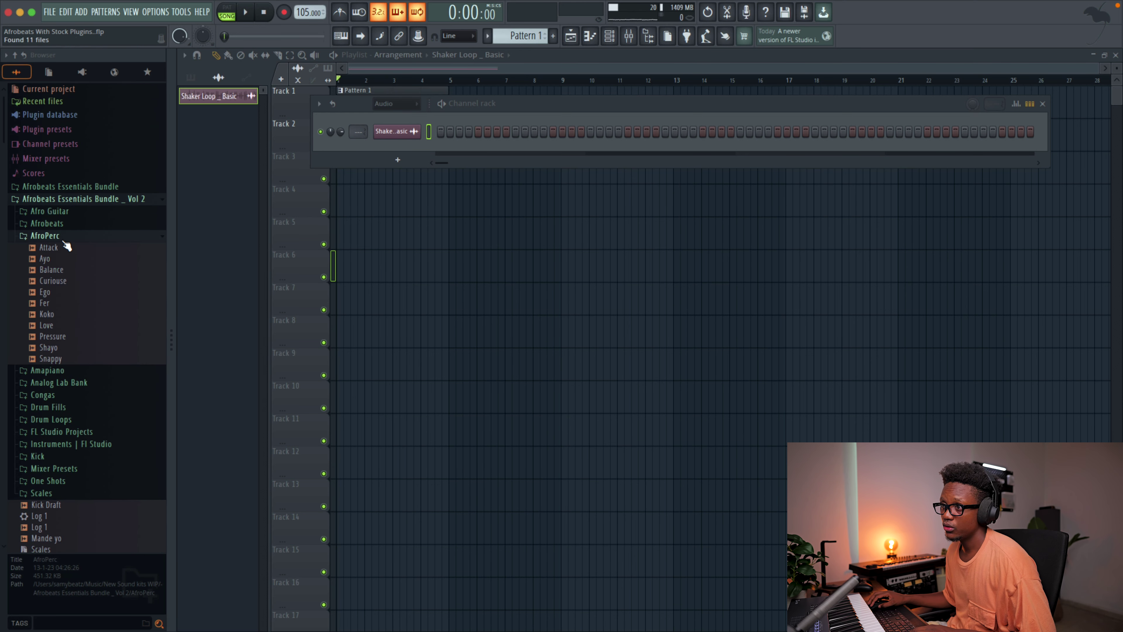
{"action": "left_click", "coordinate": [55, 248]}
{"action": "left_click_drag", "start_coordinate": [389, 144], "coordinate": [389, 146]}
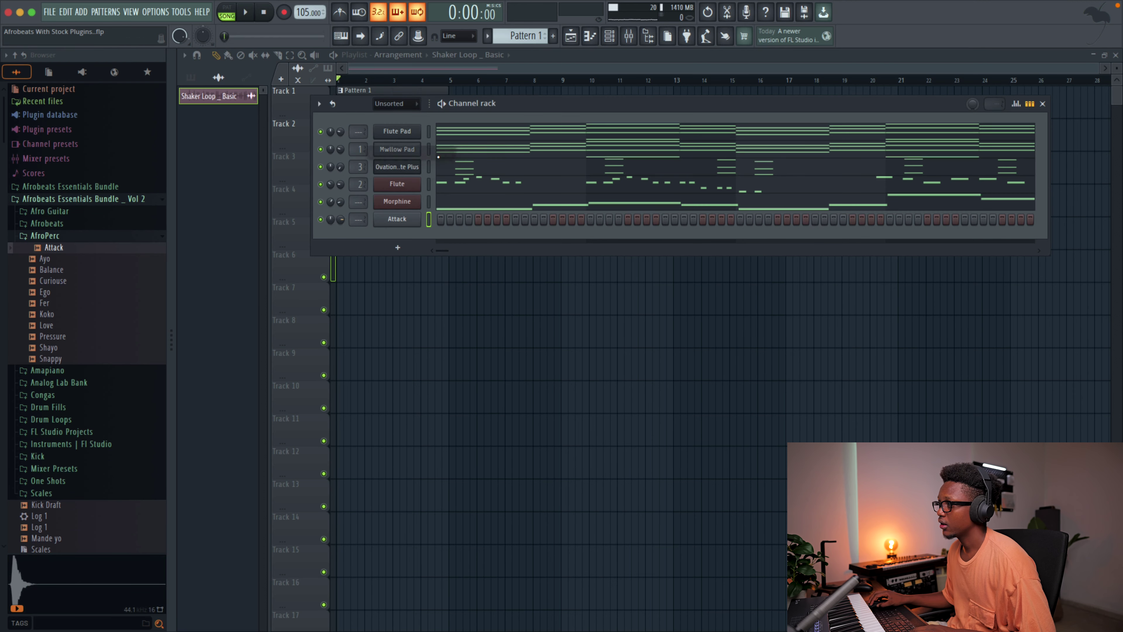
Program Attack hits on steps 1 and 4 plus two more later in the bar
{"action": "left_click", "coordinate": [440, 219]}
{"action": "key", "text": "space"}
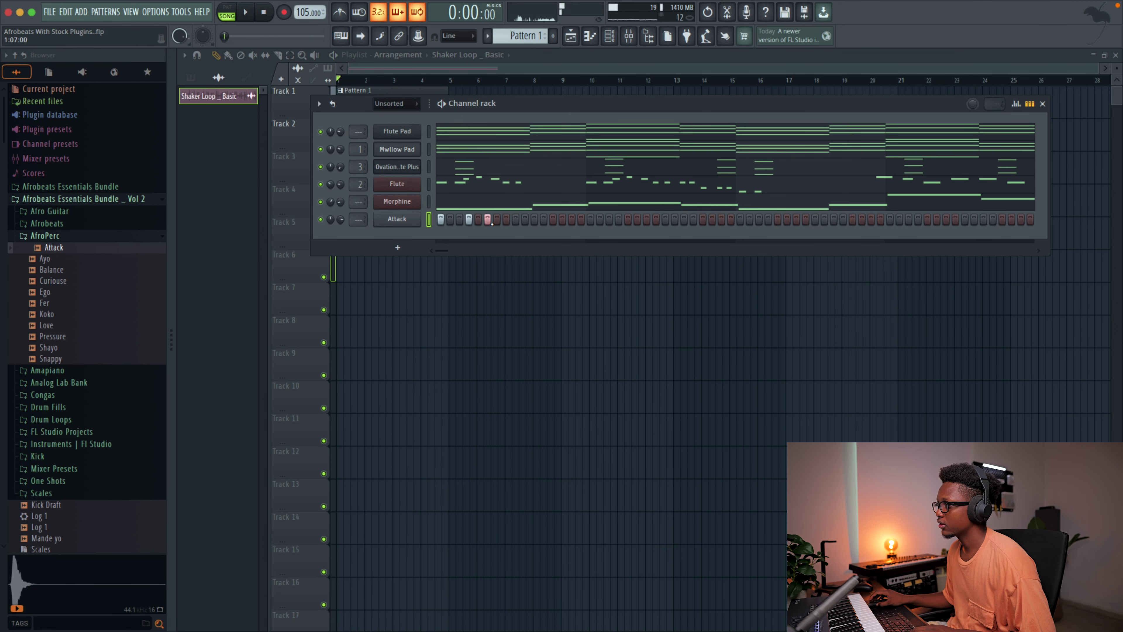
{"action": "left_click", "coordinate": [469, 219]}
{"action": "left_click", "coordinate": [497, 219]}
{"action": "left_click", "coordinate": [534, 219]}
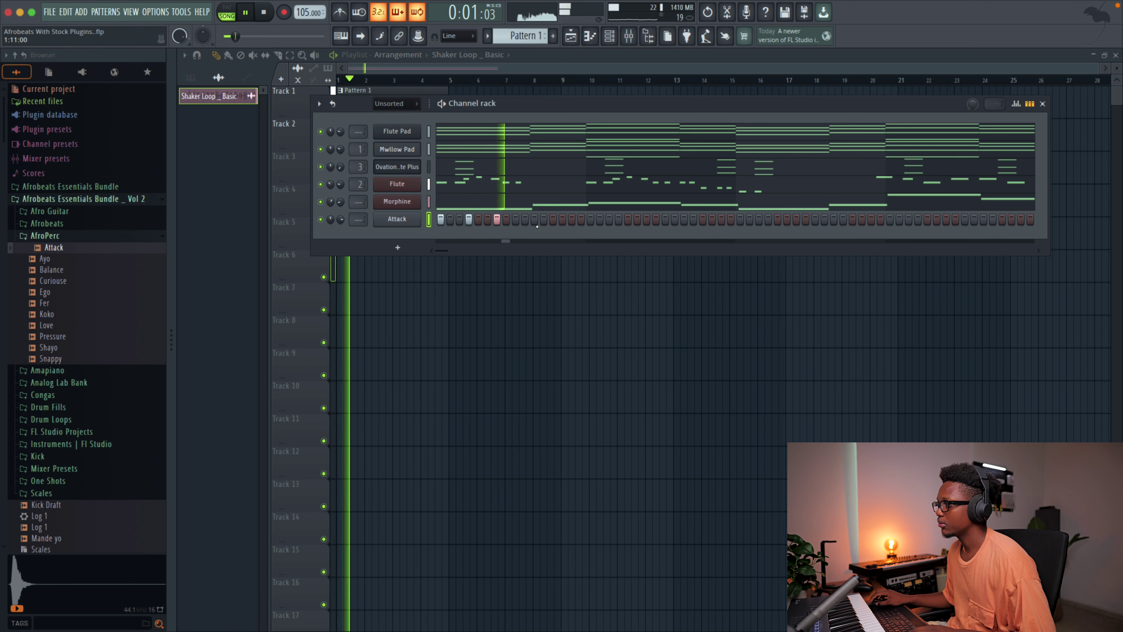
{"action": "key", "text": "space"}
Duplicate the Attack notes in the piano roll to fill all four bars
{"action": "right_click", "coordinate": [418, 218]}
{"action": "left_click", "coordinate": [500, 218]}
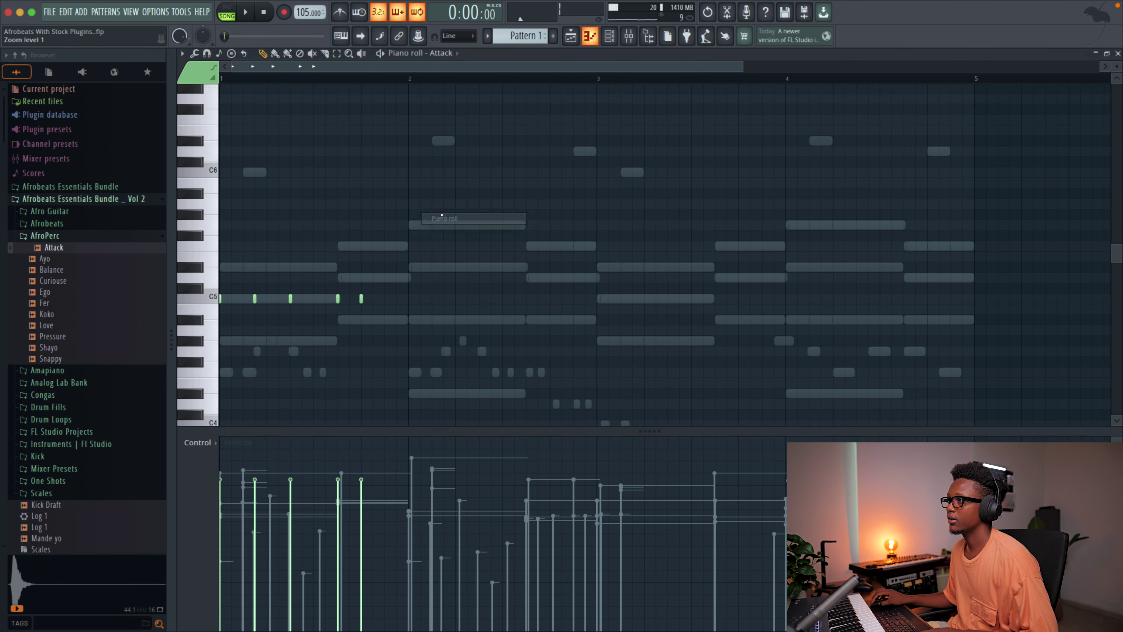
{"action": "key", "text": "ctrl+a"}
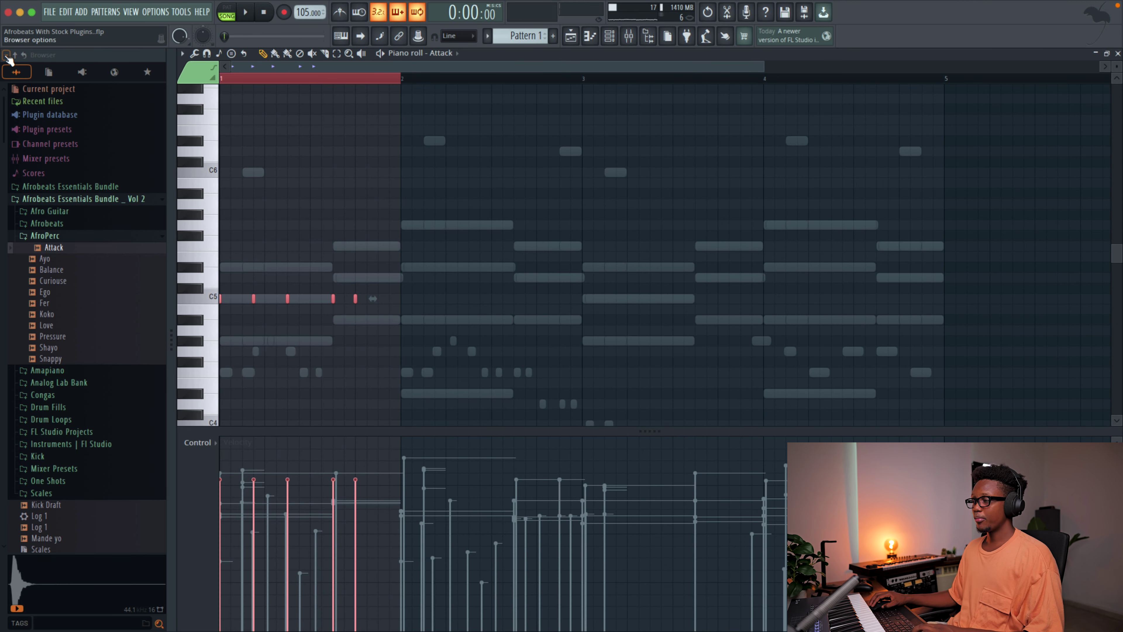
{"action": "key", "text": "ctrl+b"}
{"action": "key", "text": "ctrl+b"}
{"action": "key", "text": "ctrl+b"}
{"action": "key", "text": "space"}
{"action": "key", "text": "Escape"}
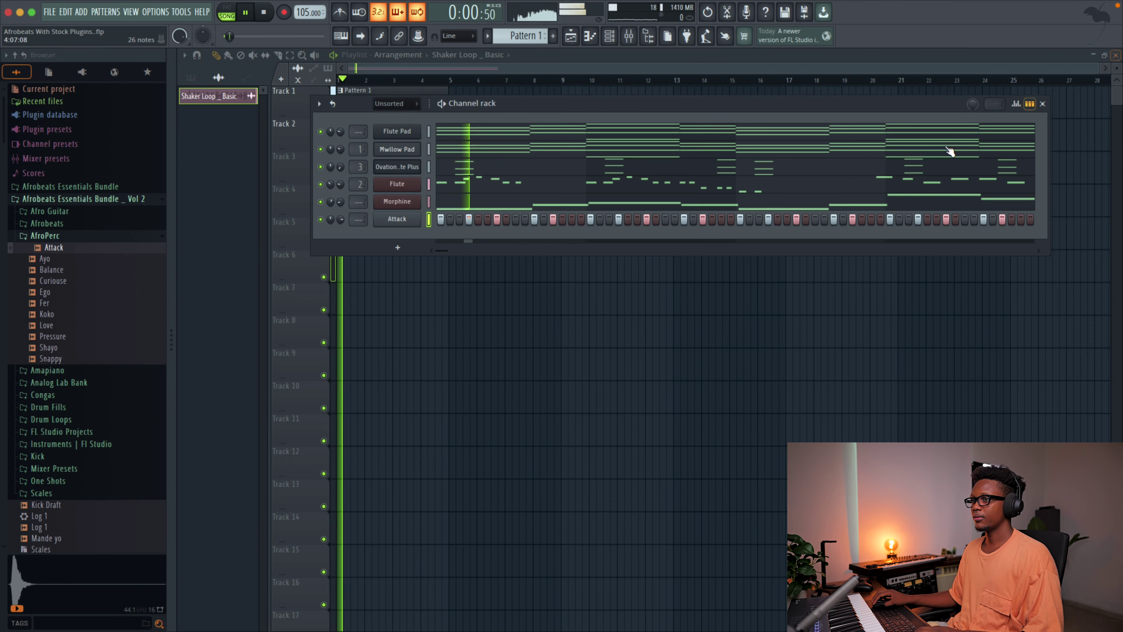
Set the channel rack filter to All so the shaker channel shows
{"action": "left_click", "coordinate": [46, 237]}
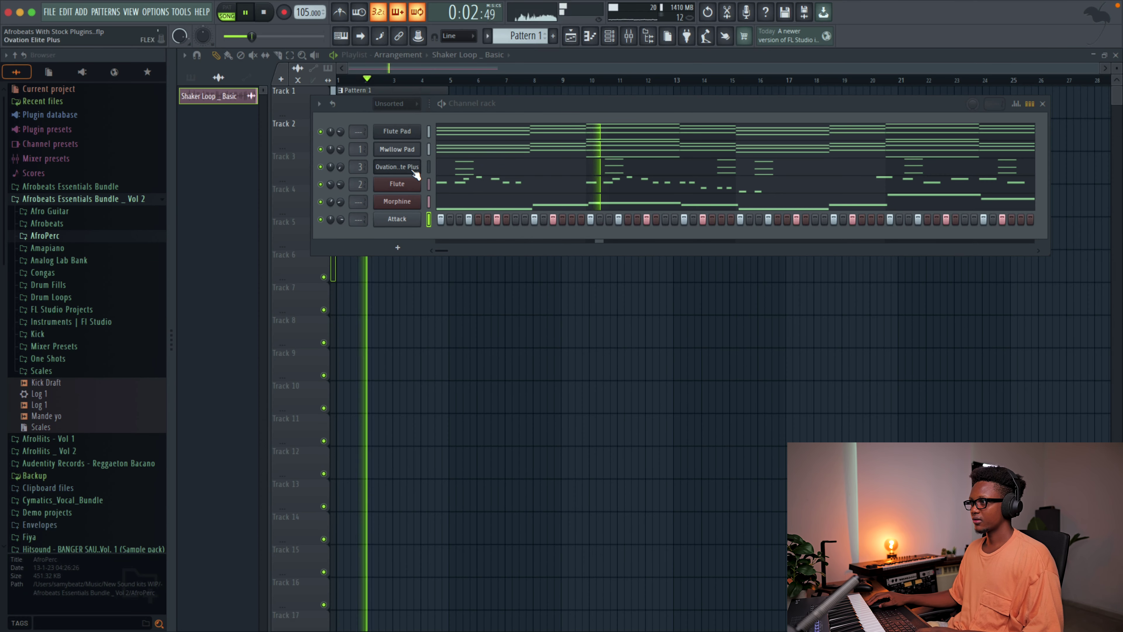
{"action": "left_click", "coordinate": [394, 104]}
{"action": "left_click", "coordinate": [395, 161]}
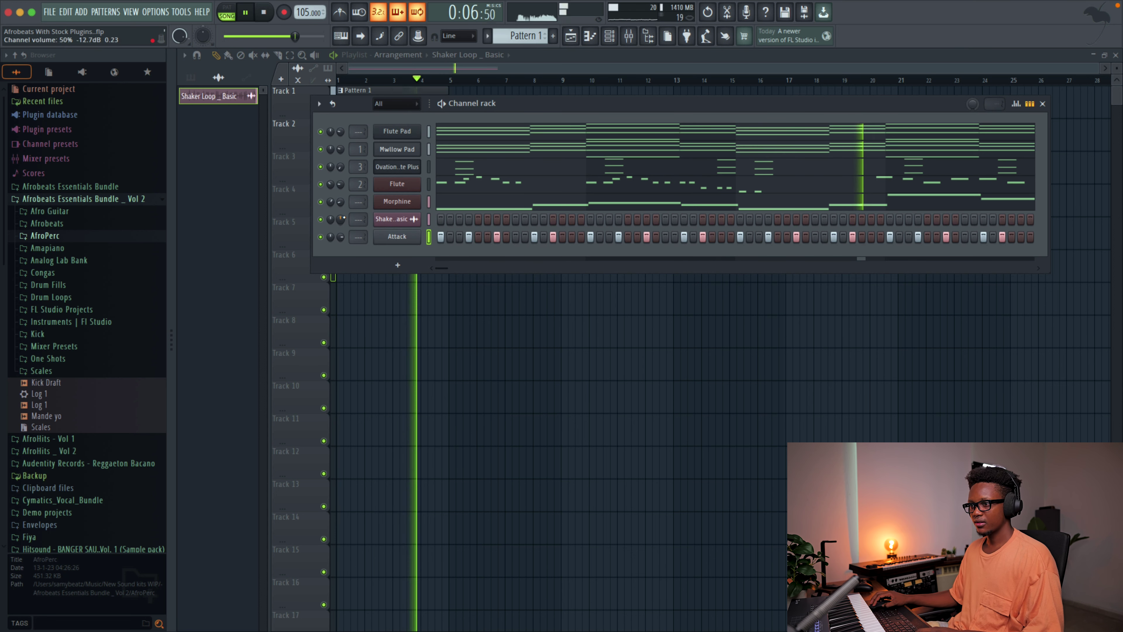
{"action": "key", "text": "space"}
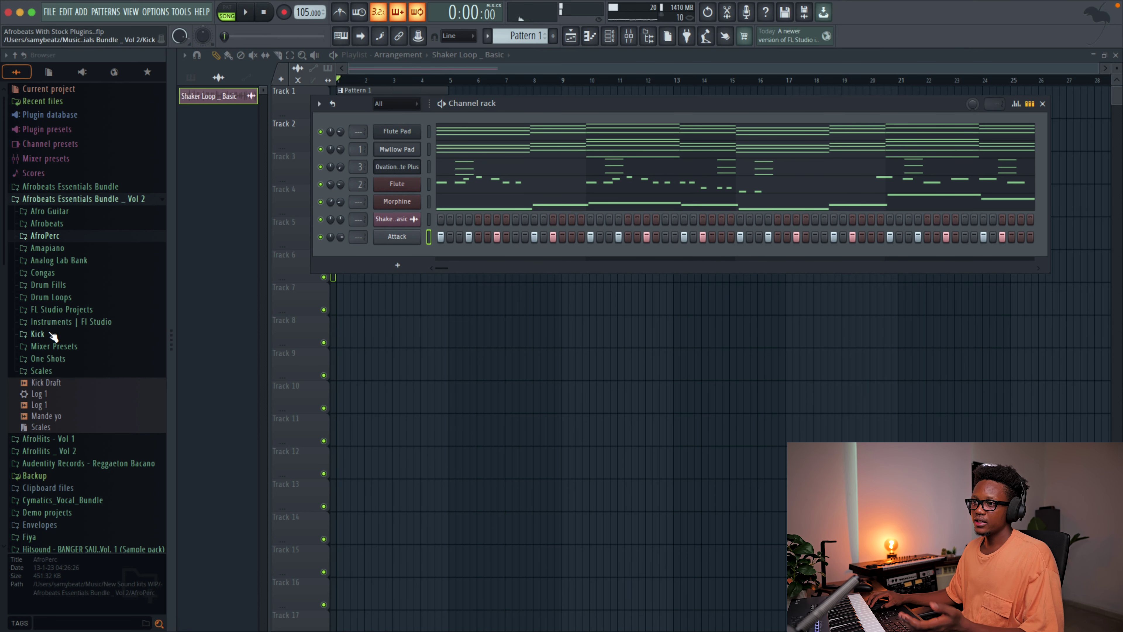
Add Baila and Vintage conga channels from Congas and program a few hits on each
{"action": "left_click", "coordinate": [43, 272]}
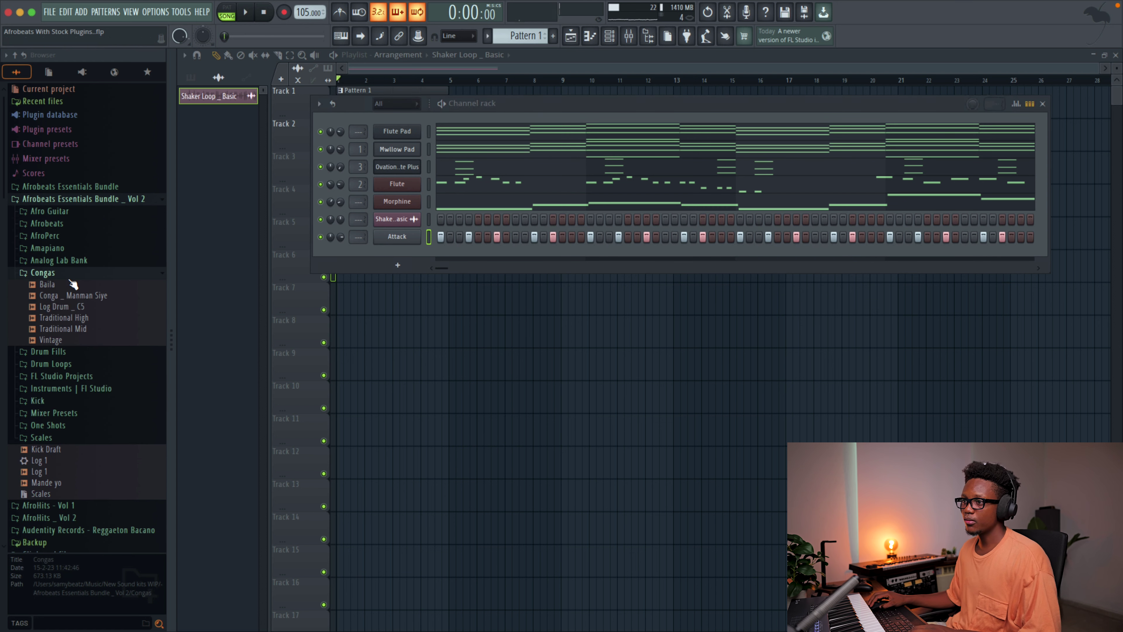
{"action": "left_click_drag", "start_coordinate": [48, 284], "coordinate": [399, 250]}
{"action": "left_click", "coordinate": [48, 318]}
{"action": "left_click", "coordinate": [57, 340]}
{"action": "key", "text": "space"}
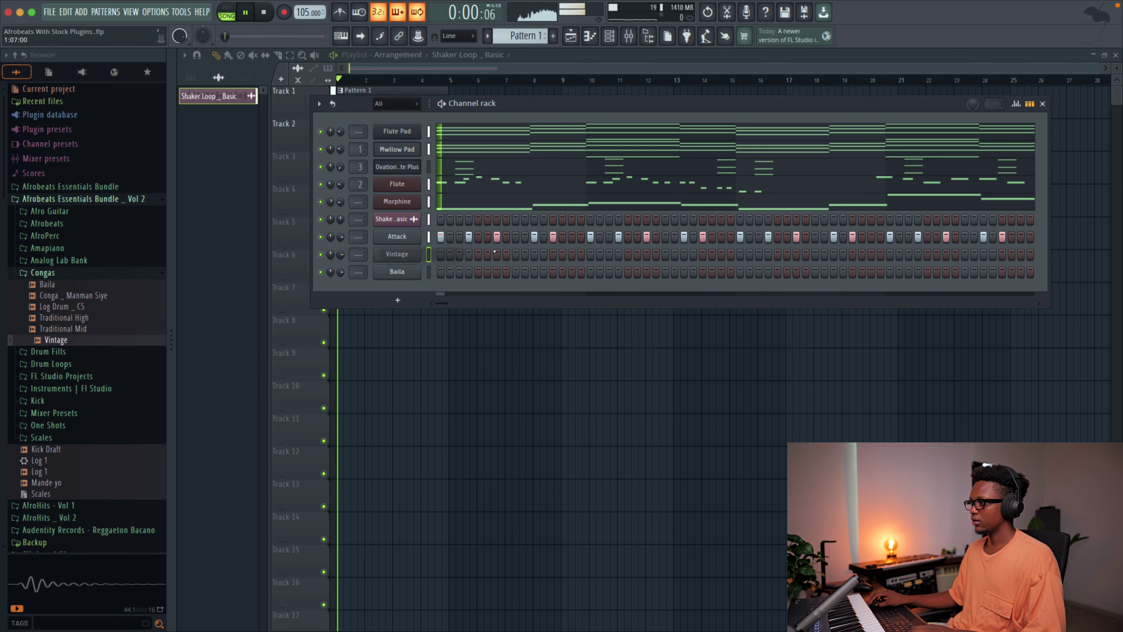
{"action": "left_click", "coordinate": [796, 254]}
{"action": "left_click", "coordinate": [647, 272]}
{"action": "left_click", "coordinate": [946, 271]}
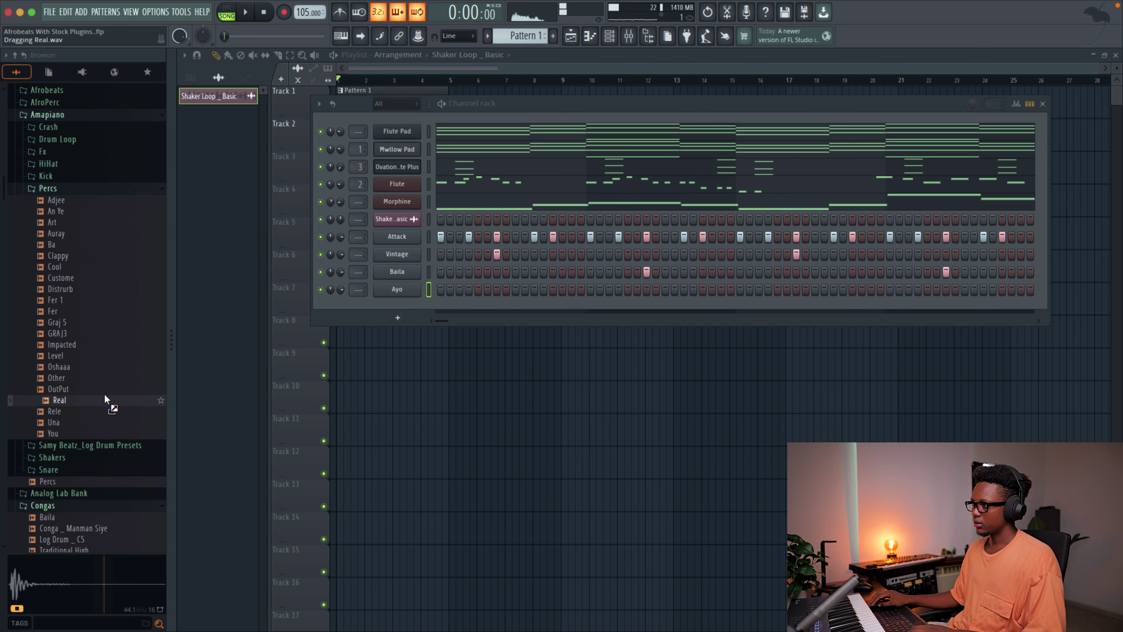
Add the Real percussion channel with a hit on its fourth step
{"action": "left_click_drag", "start_coordinate": [416, 327], "coordinate": [415, 306]}
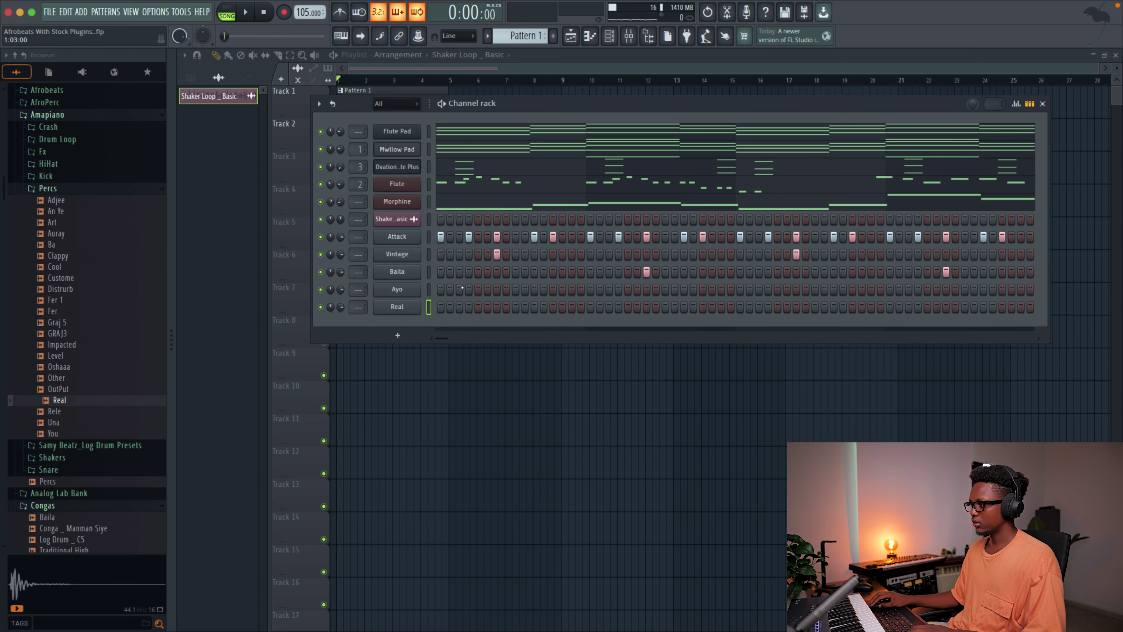
{"action": "left_click", "coordinate": [469, 307]}
{"action": "key", "text": "space"}
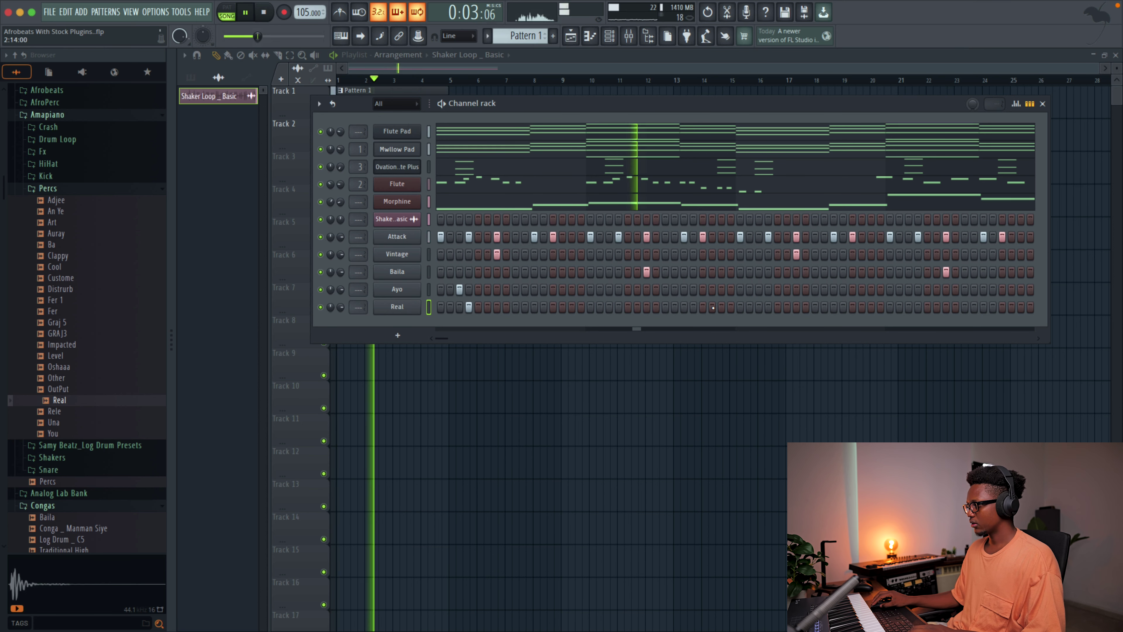
{"action": "key", "text": "space"}
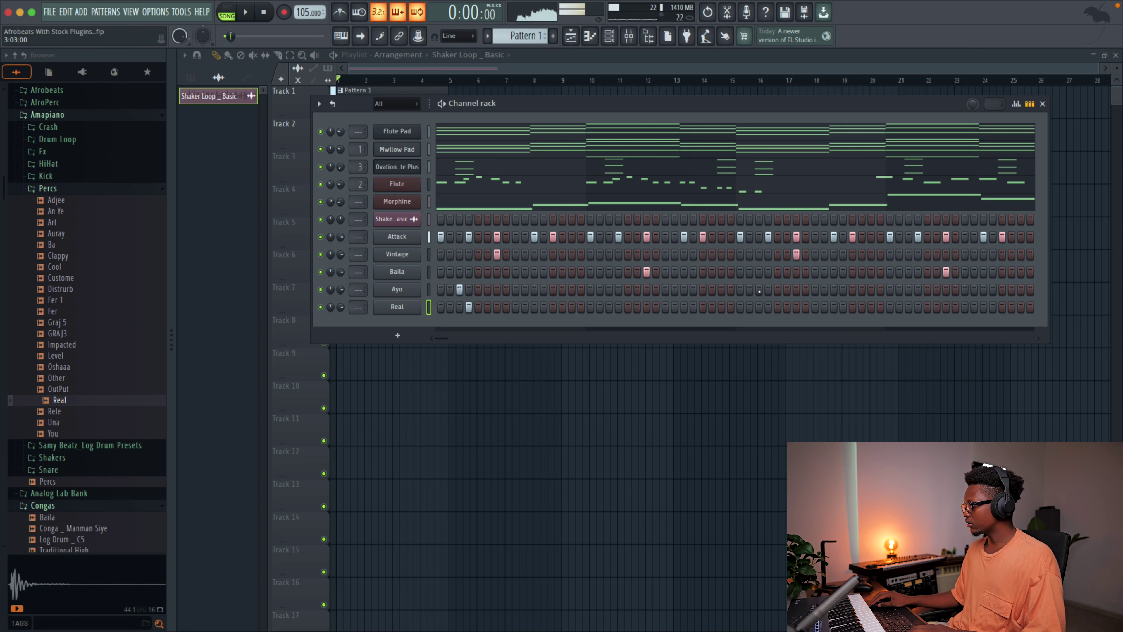
Add Kick _ Herby from the Kazaa | Ampiano kicks as a new channel
{"action": "left_click", "coordinate": [79, 116]}
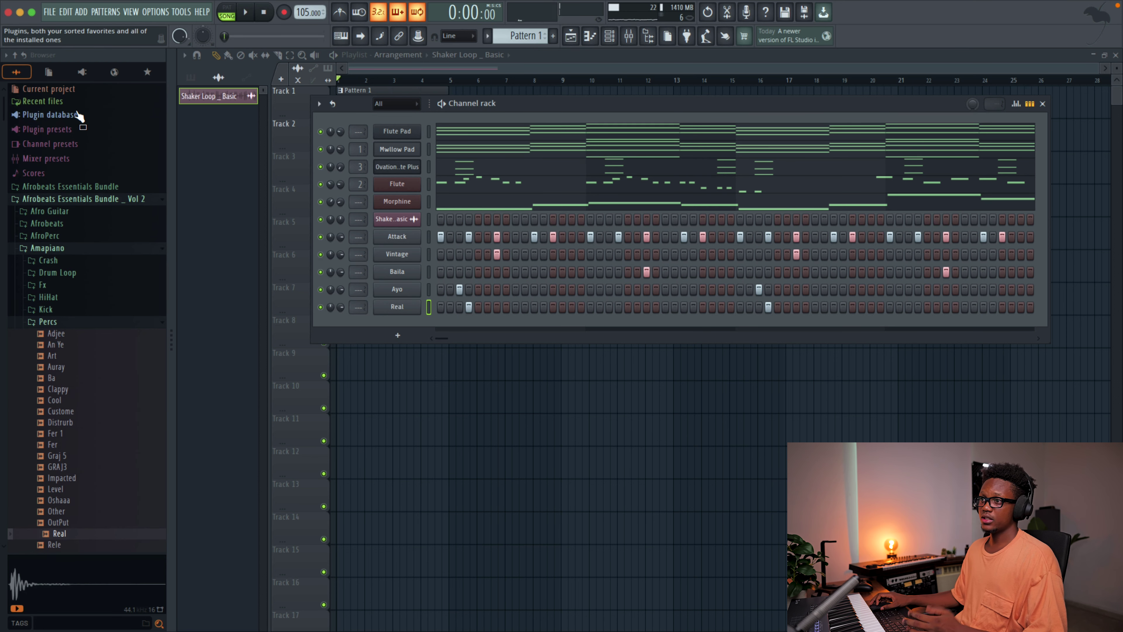
{"action": "left_click", "coordinate": [73, 195]}
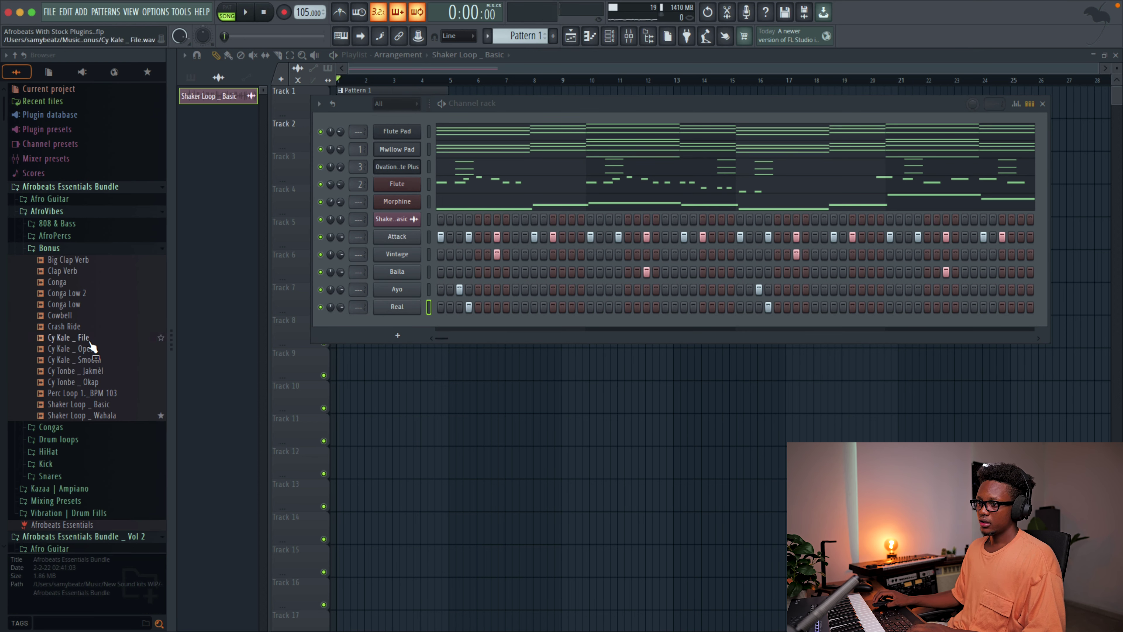
{"action": "left_click", "coordinate": [64, 464]}
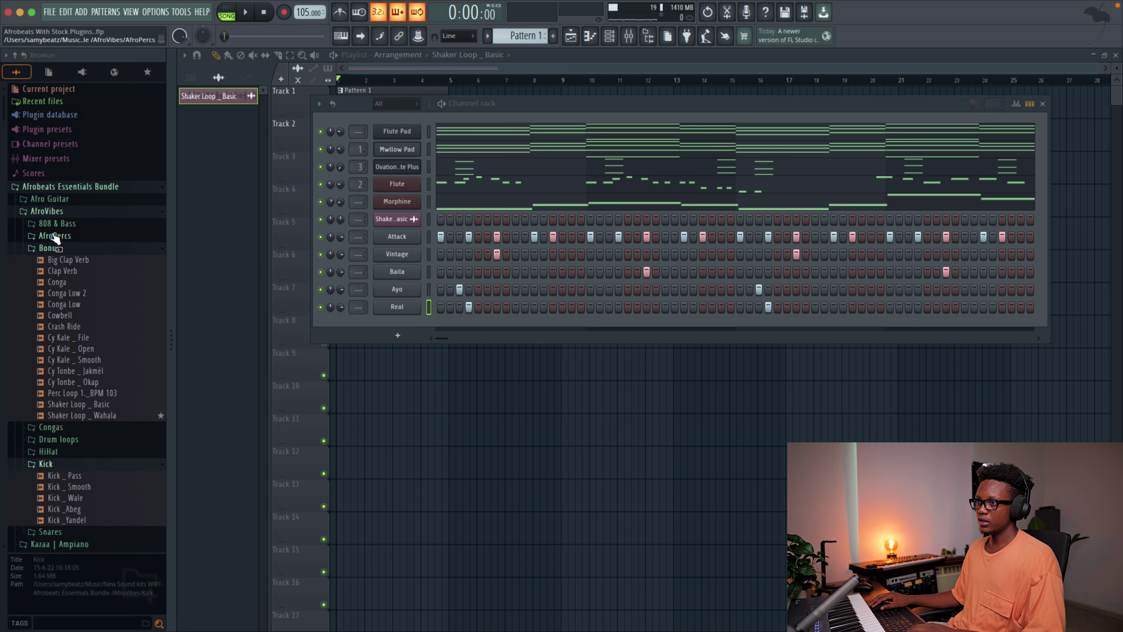
{"action": "left_click", "coordinate": [61, 213]}
{"action": "left_click", "coordinate": [70, 225]}
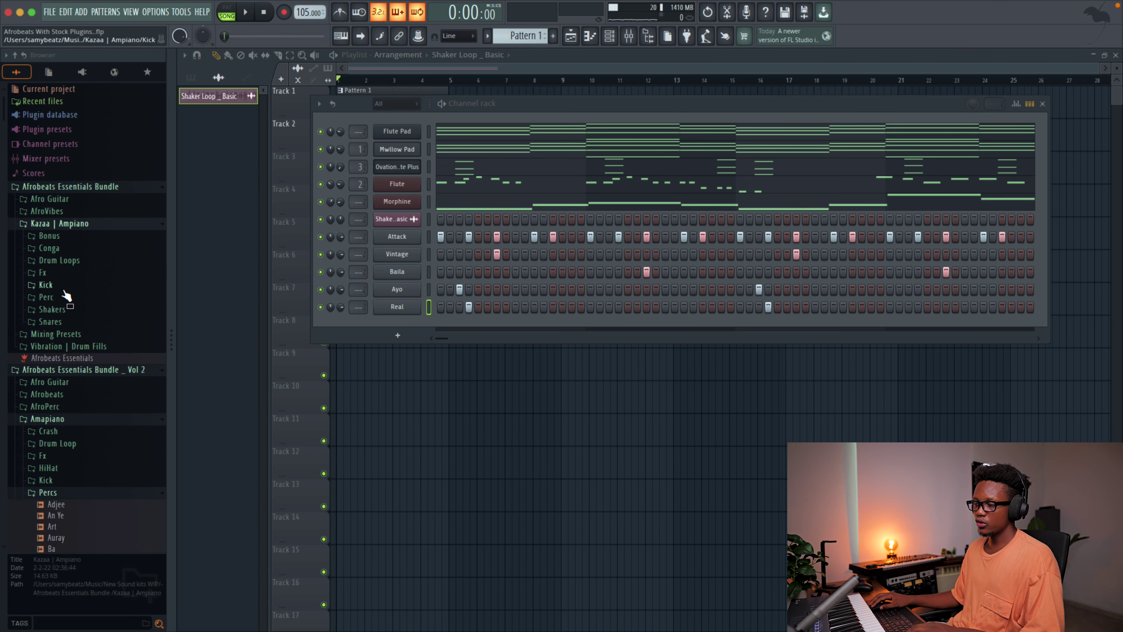
{"action": "left_click", "coordinate": [46, 285]}
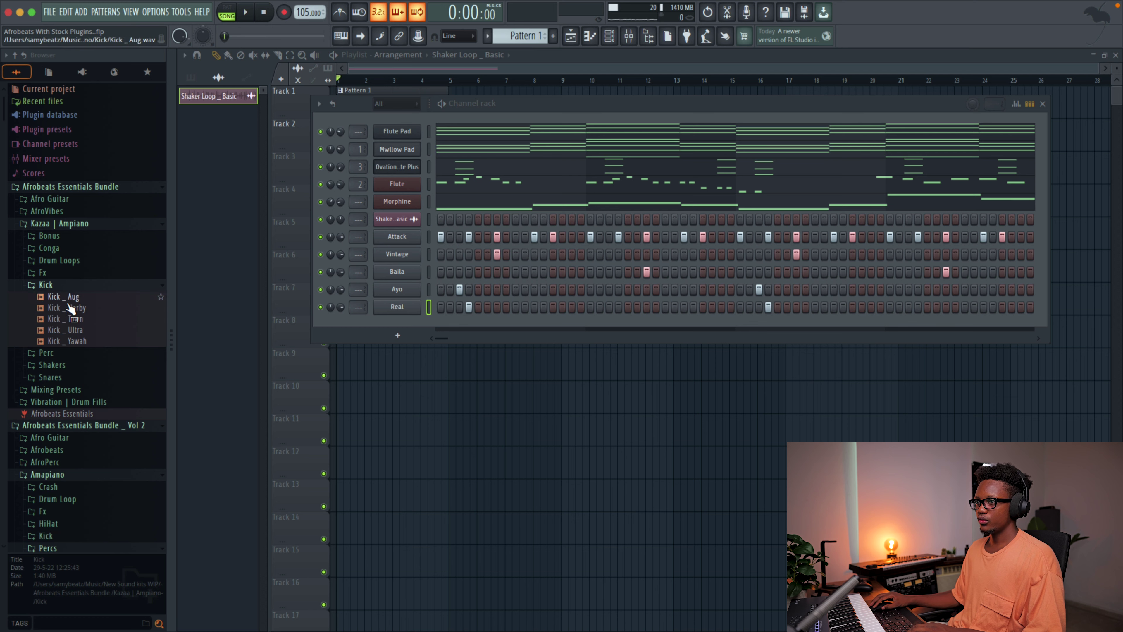
{"action": "left_click_drag", "start_coordinate": [70, 308], "coordinate": [397, 235]}
Fill Kick _ Herby on every fourth step, save the project, and pan Flute 27% left
{"action": "right_click", "coordinate": [375, 230]}
{"action": "left_click", "coordinate": [552, 286]}
{"action": "key", "text": "space"}
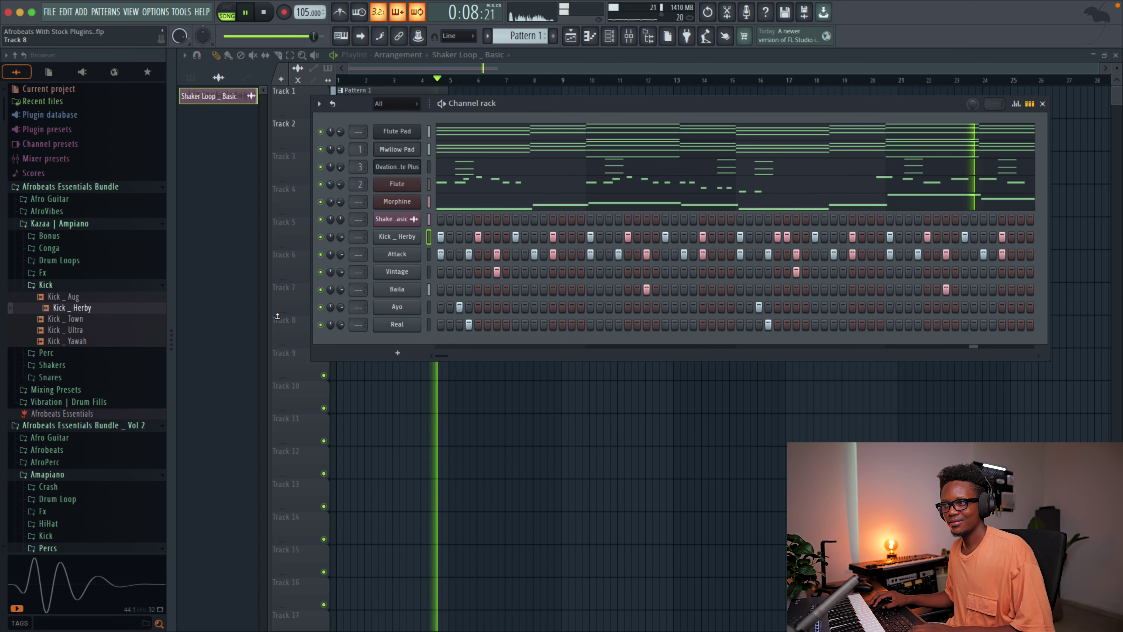
{"action": "key", "text": "super+s"}
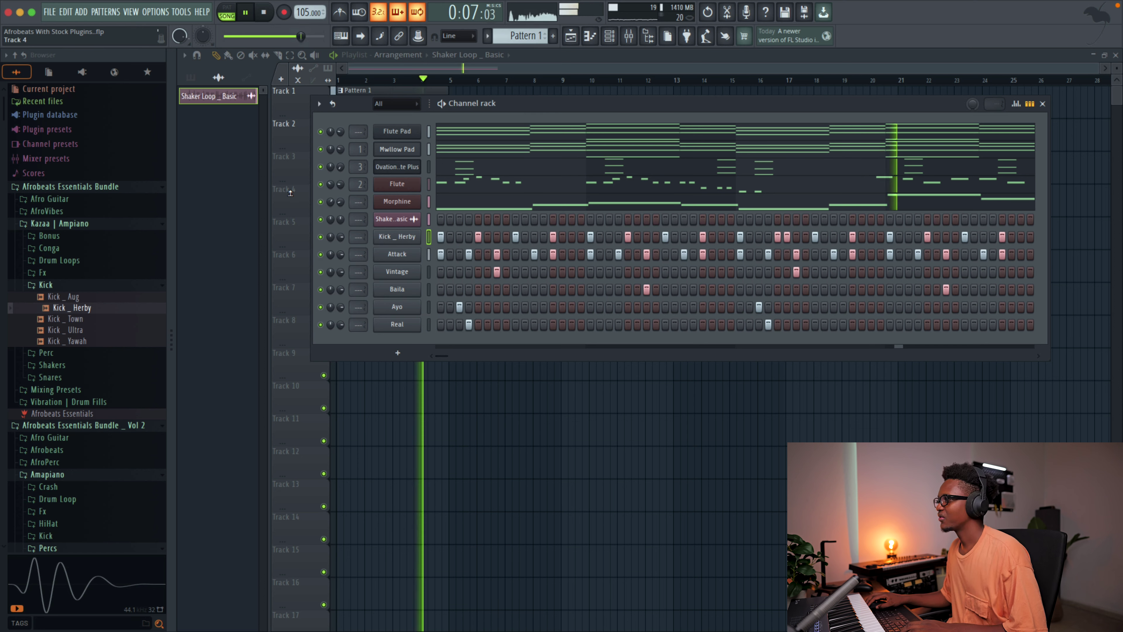
{"action": "left_click_drag", "start_coordinate": [340, 184], "coordinate": [333, 186]}
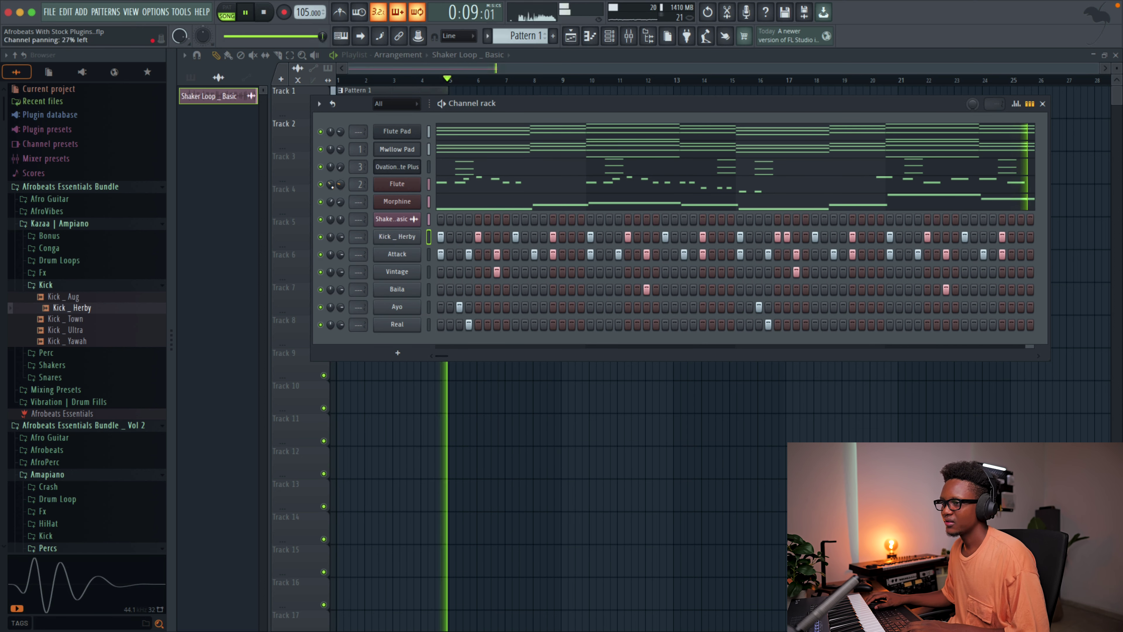
{"action": "key", "text": "space"}
Add Gwo Vant Bass from the Fiya > Bonus folder as a new channel
{"action": "scroll", "coordinate": [101, 257], "scroll_direction": "down", "scroll_amount": 3}
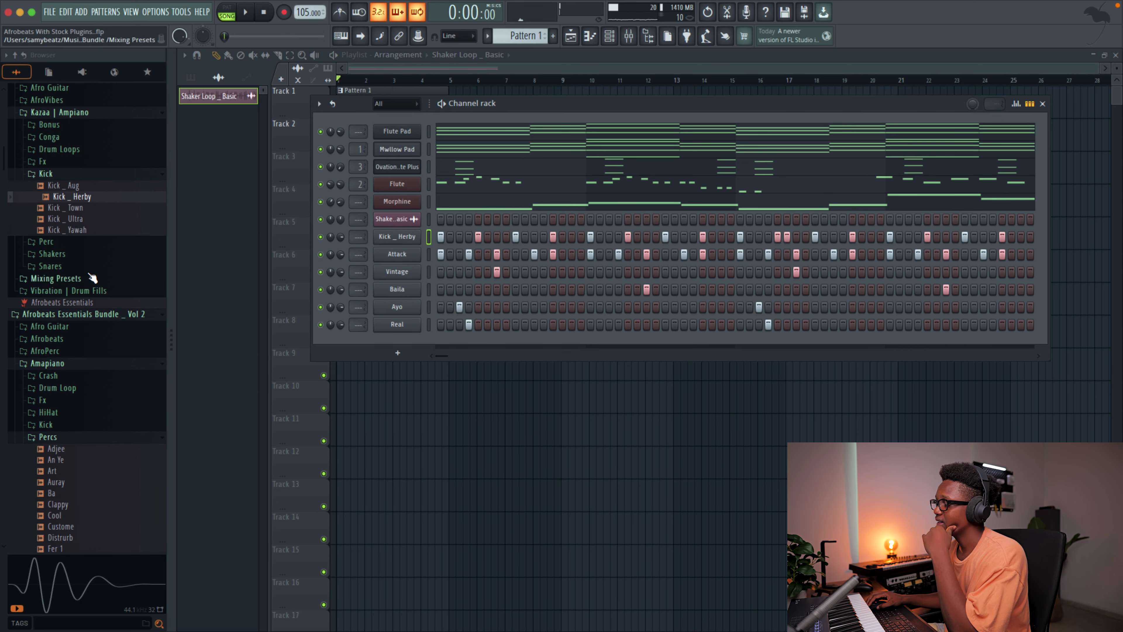
{"action": "scroll", "coordinate": [92, 269], "scroll_direction": "up", "scroll_amount": 1}
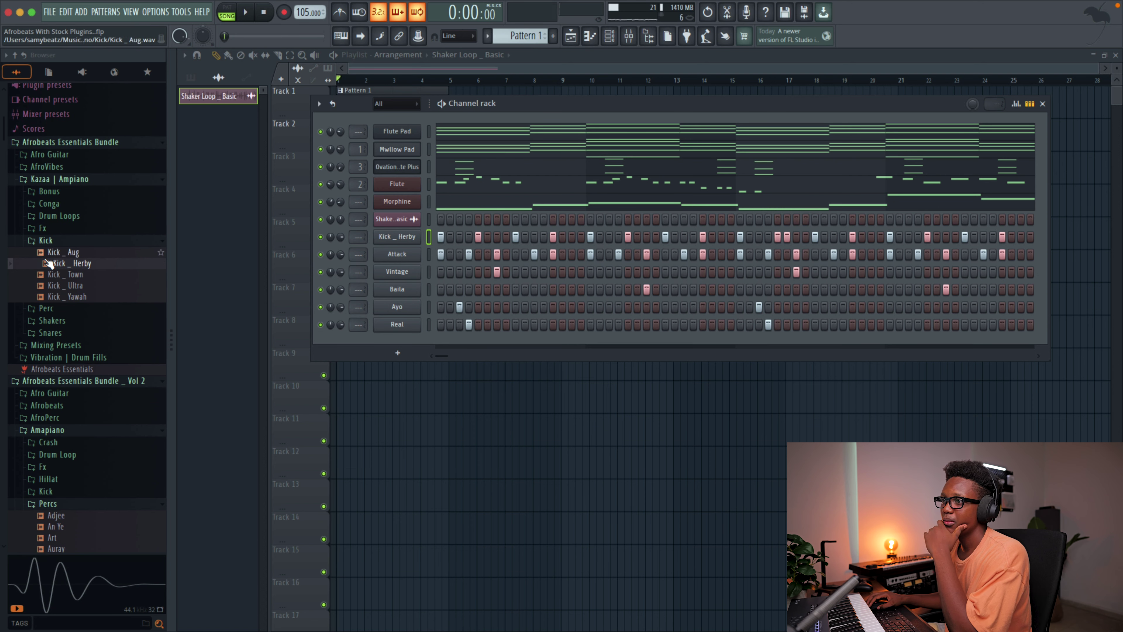
{"action": "scroll", "coordinate": [49, 261], "scroll_direction": "down", "scroll_amount": 1}
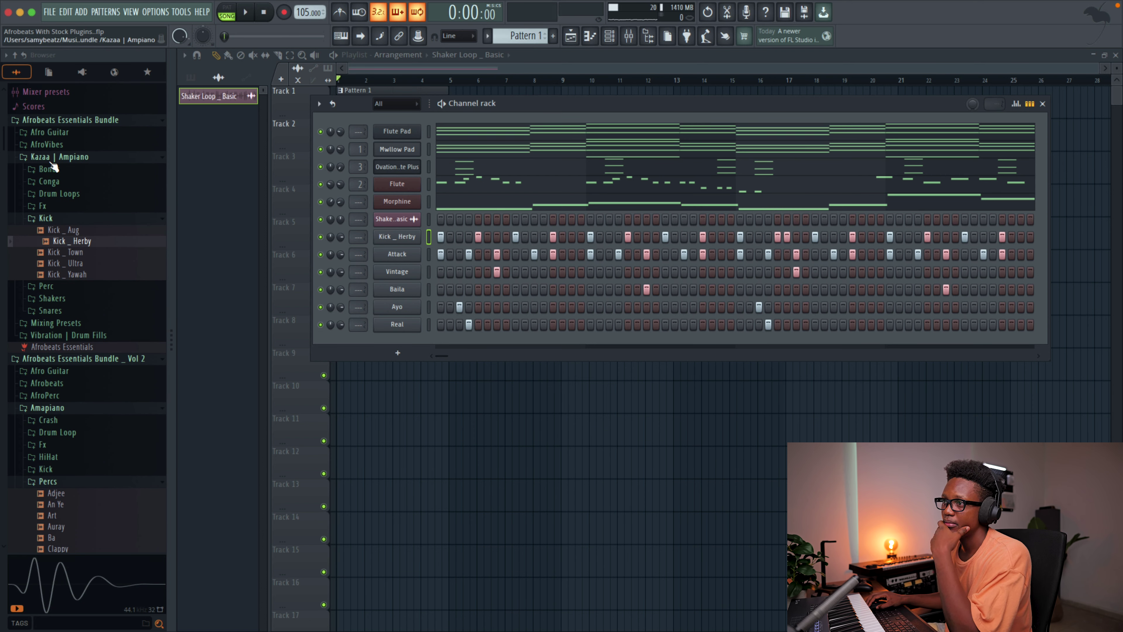
{"action": "left_click", "coordinate": [70, 120]}
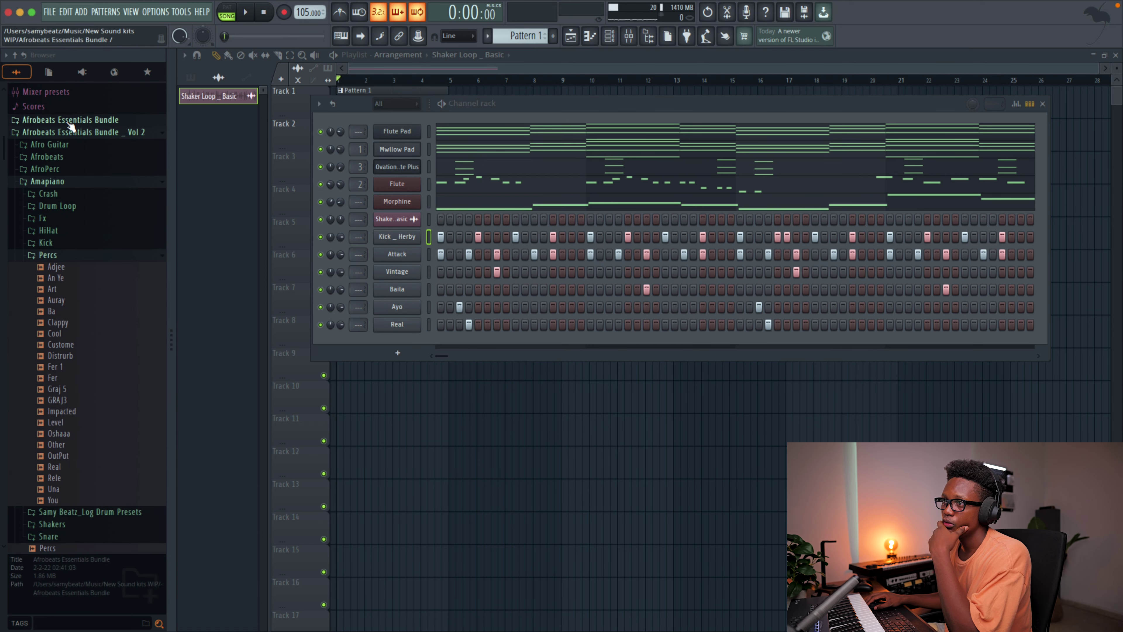
{"action": "left_click", "coordinate": [17, 73]}
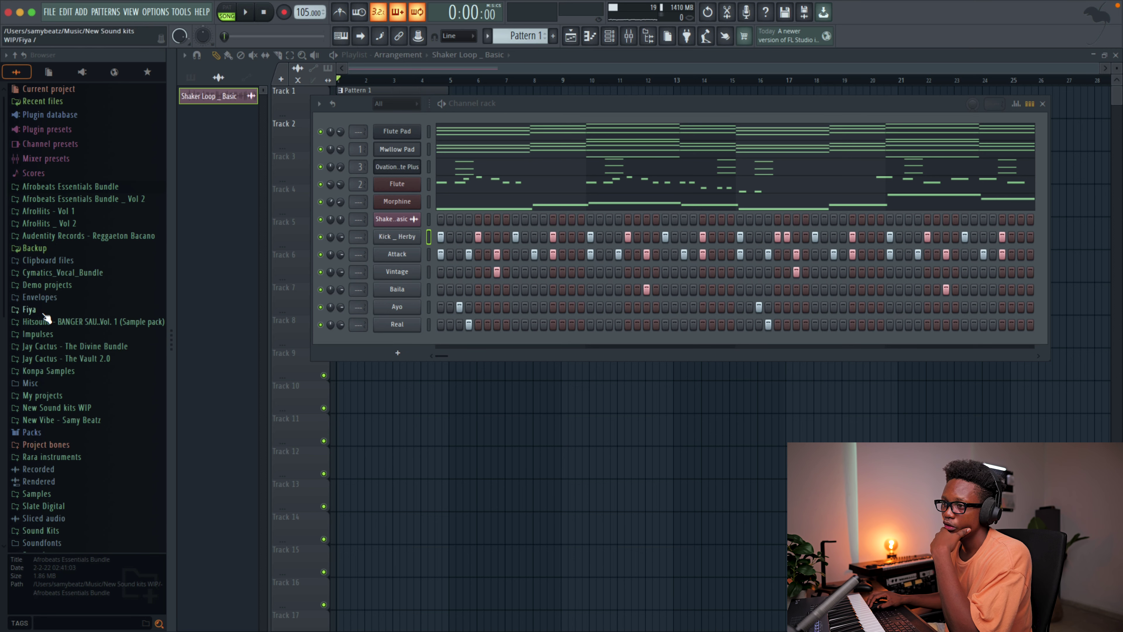
{"action": "left_click", "coordinate": [29, 310]}
{"action": "left_click", "coordinate": [62, 345]}
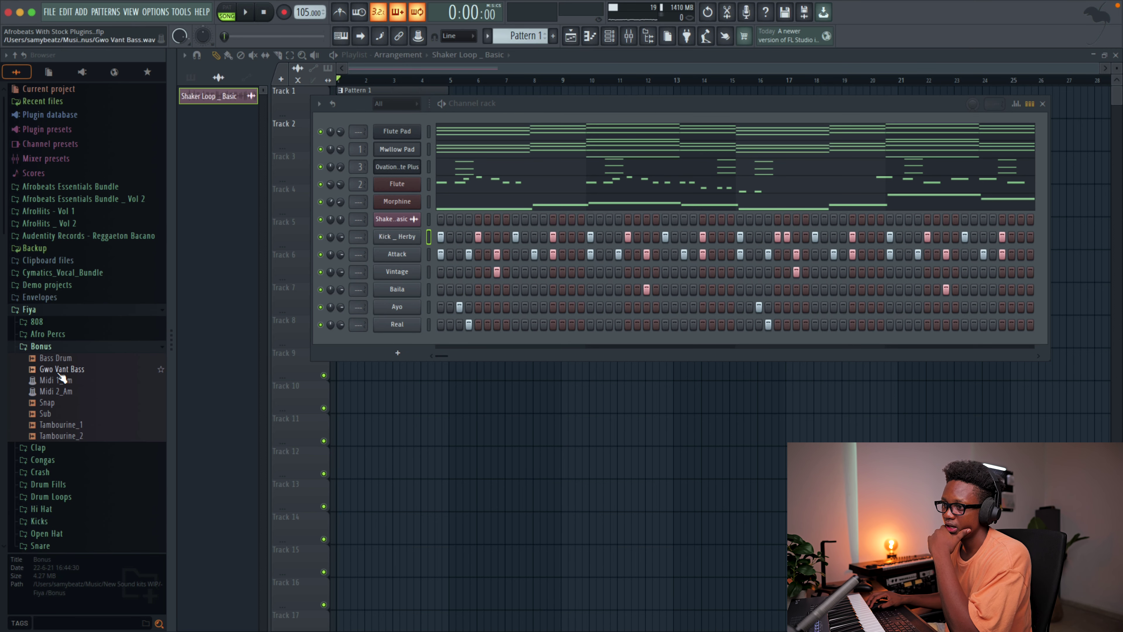
{"action": "left_click_drag", "start_coordinate": [60, 371], "coordinate": [398, 347]}
Check the Gwo Vant Bass sampler envelope settings and open its notes in the piano roll
{"action": "right_click", "coordinate": [402, 343]}
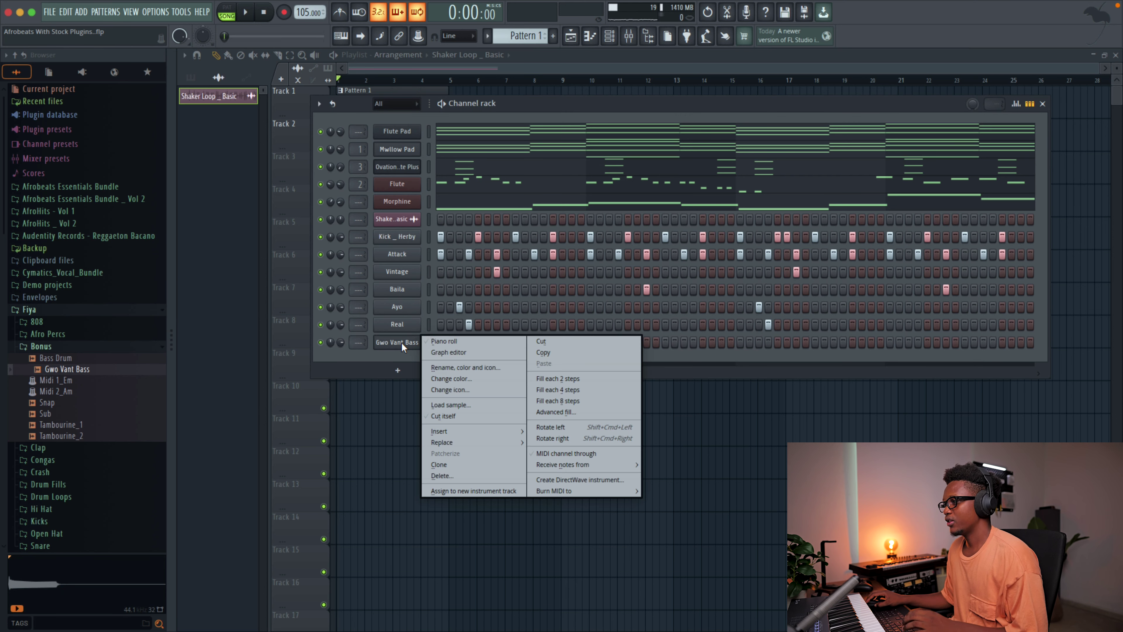
{"action": "left_click", "coordinate": [411, 343]}
{"action": "left_click", "coordinate": [411, 343]}
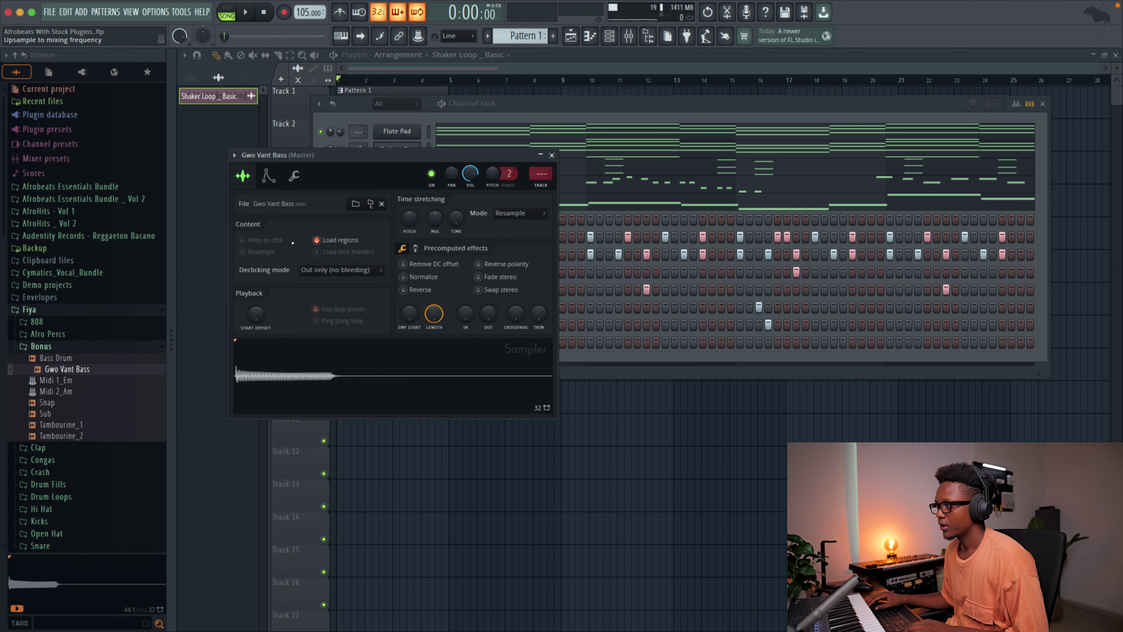
{"action": "left_click", "coordinate": [268, 181]}
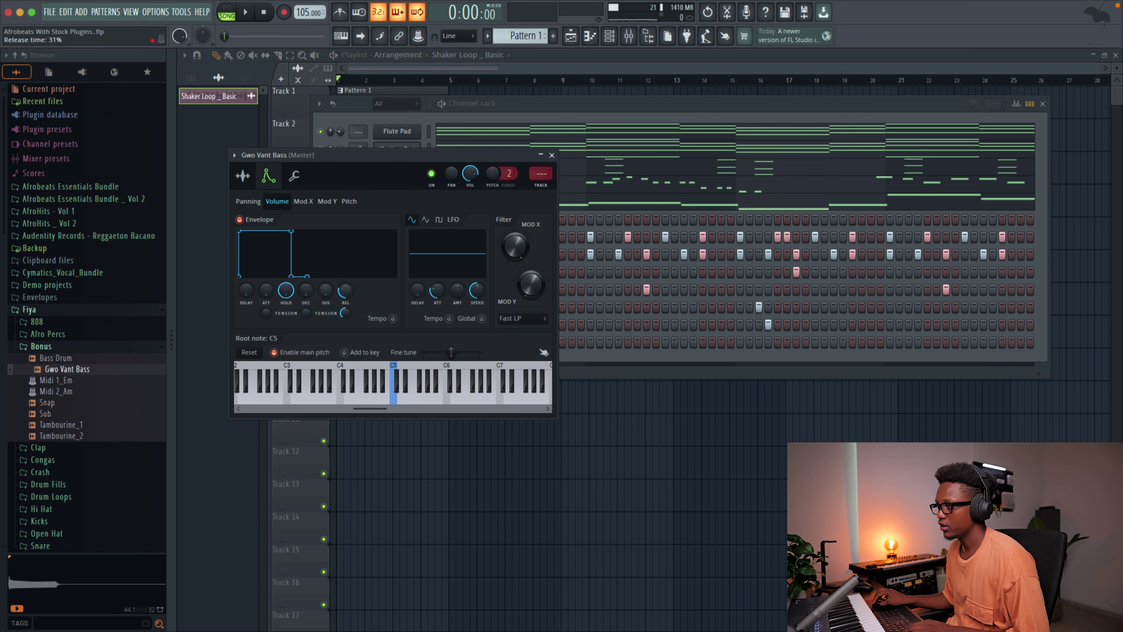
{"action": "left_click", "coordinate": [552, 154]}
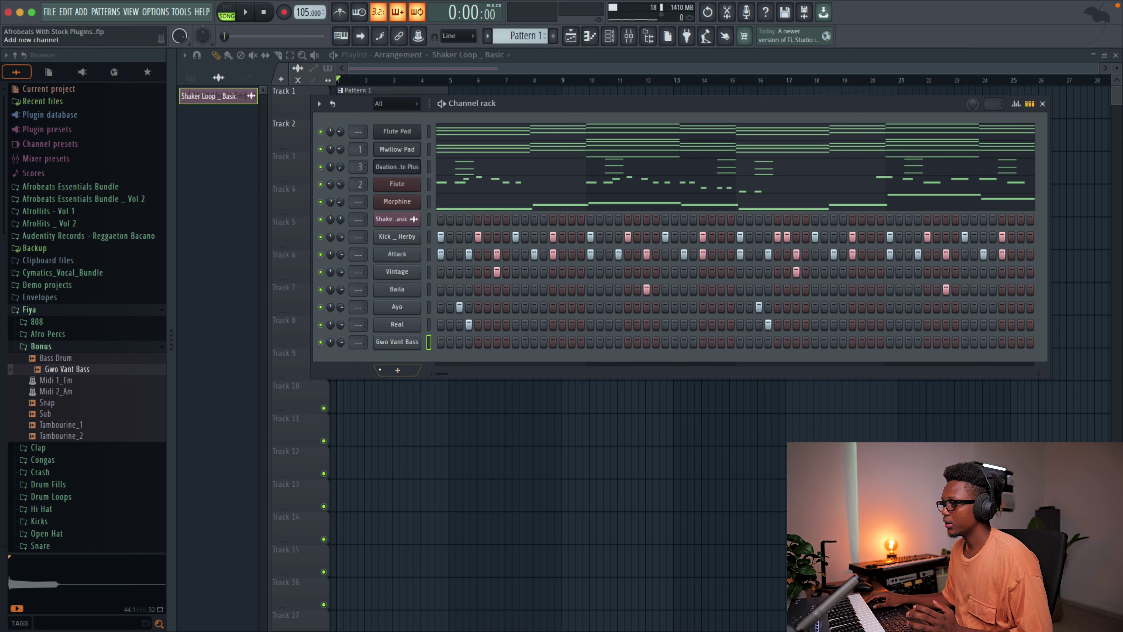
{"action": "right_click", "coordinate": [406, 343]}
{"action": "left_click", "coordinate": [445, 341]}
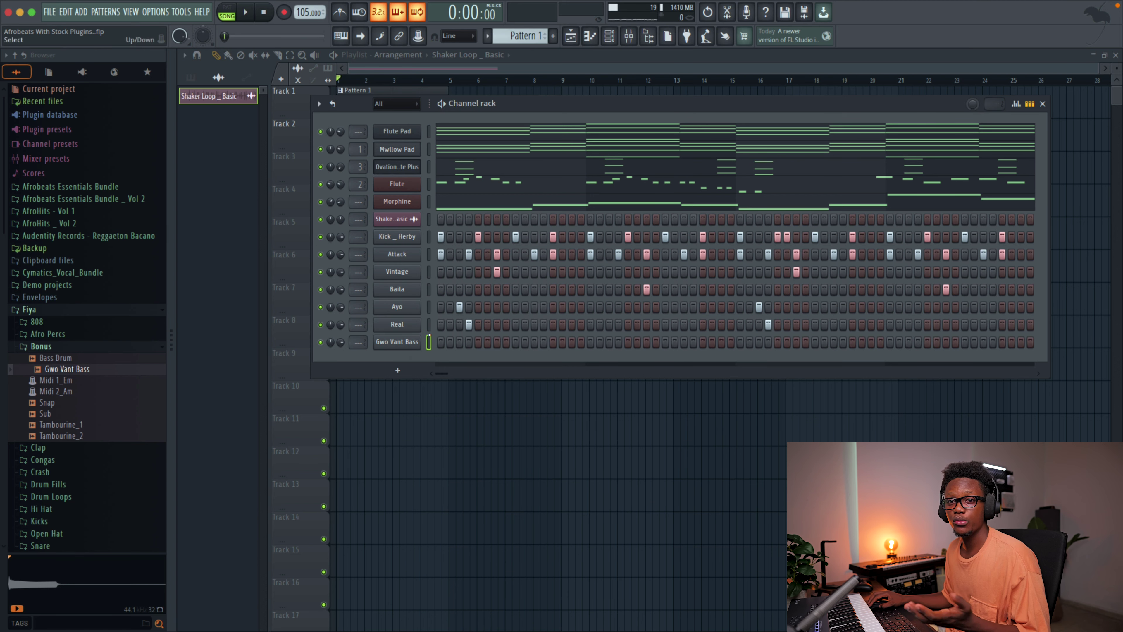
{"action": "right_click", "coordinate": [397, 342]}
{"action": "left_click", "coordinate": [444, 342]}
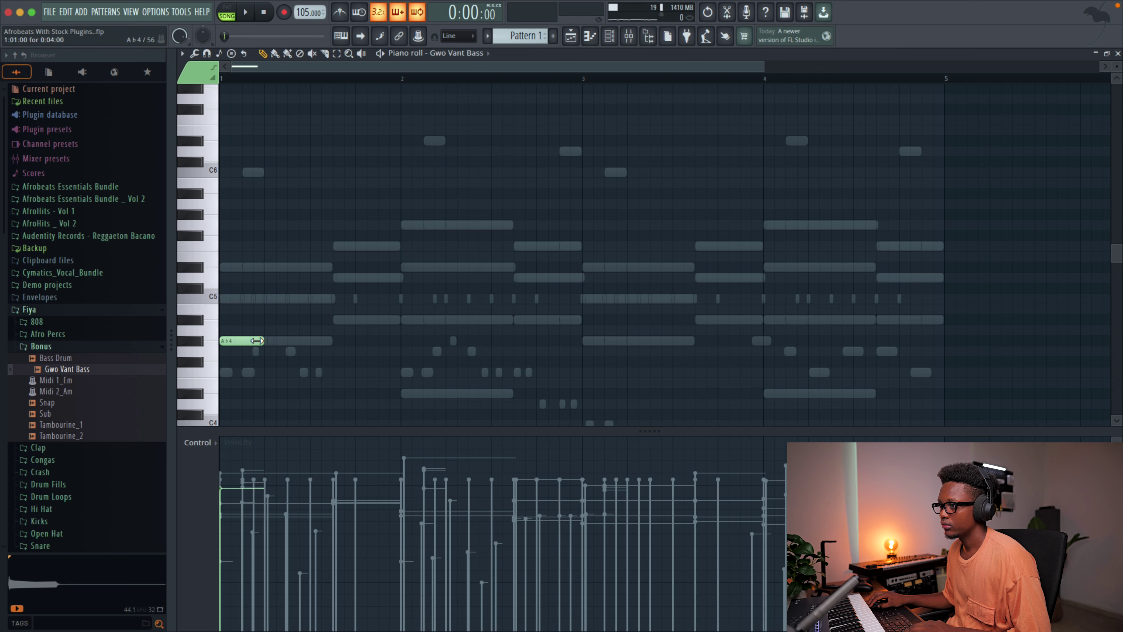
Draw the two-bar Gwo Vant Bass line with Ab4, Eb4 and F4 notes
{"action": "key", "text": "space"}
{"action": "left_click", "coordinate": [339, 319]}
{"action": "key", "text": "space"}
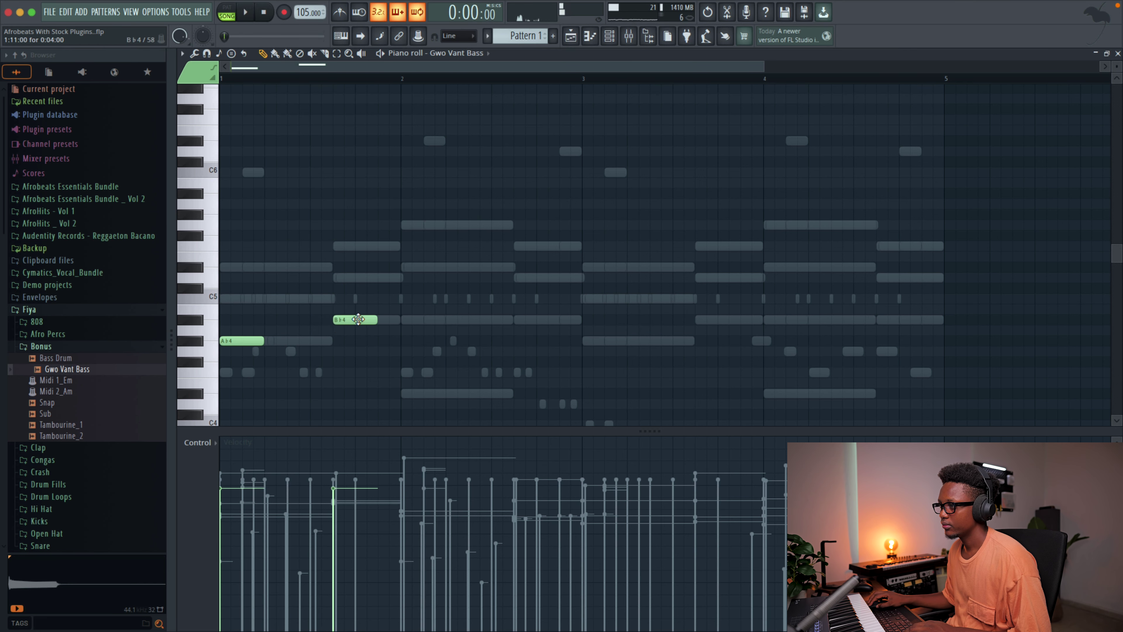
{"action": "key", "text": "space"}
{"action": "left_click_drag", "start_coordinate": [358, 319], "coordinate": [336, 341]}
{"action": "key", "text": "space"}
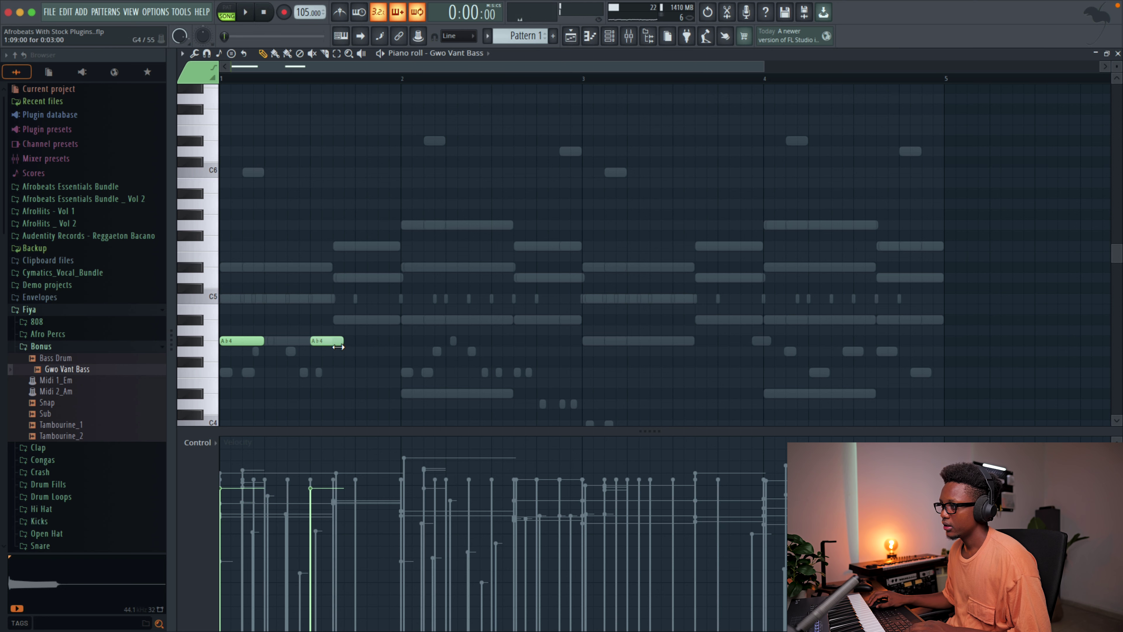
{"action": "left_click_drag", "start_coordinate": [338, 312], "coordinate": [341, 413]}
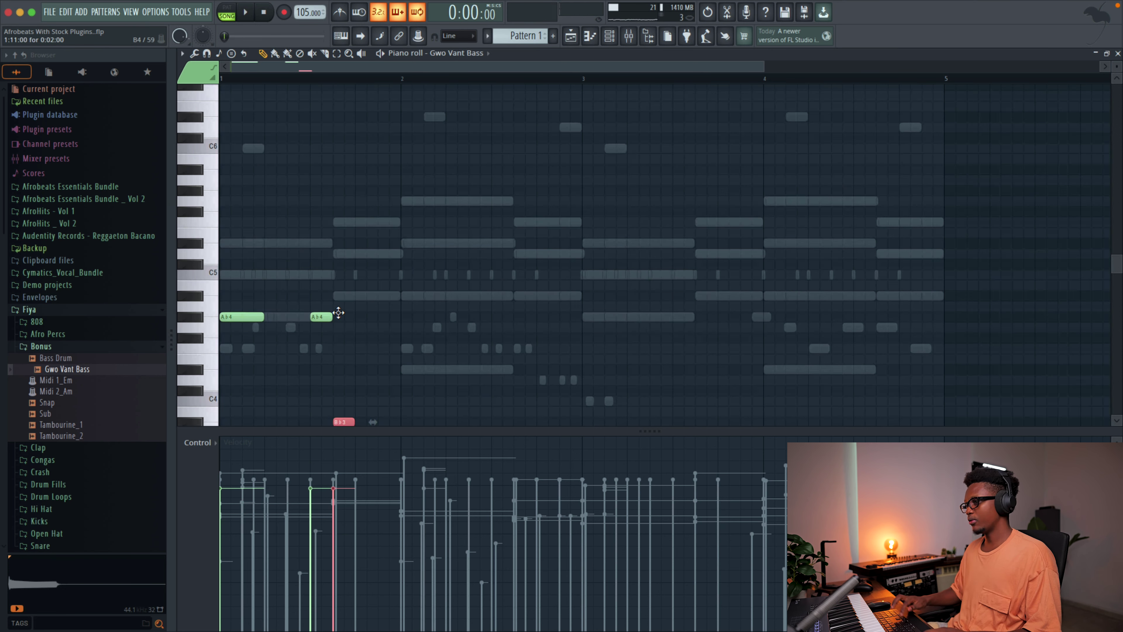
{"action": "key", "text": "space"}
{"action": "left_click", "coordinate": [403, 358]}
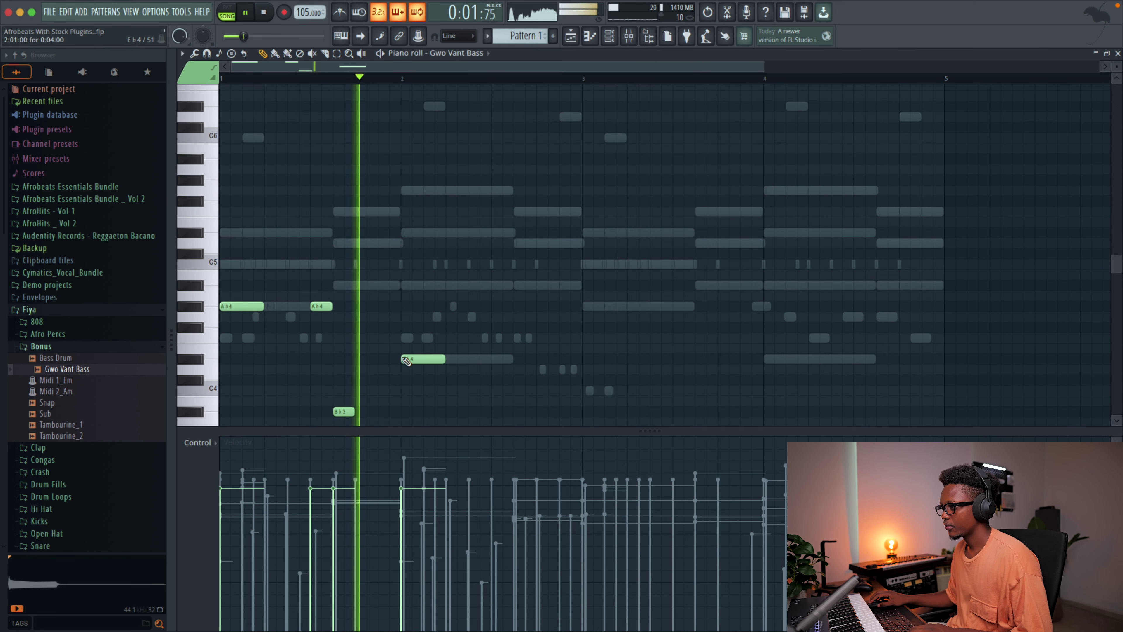
{"action": "left_click", "coordinate": [519, 338]}
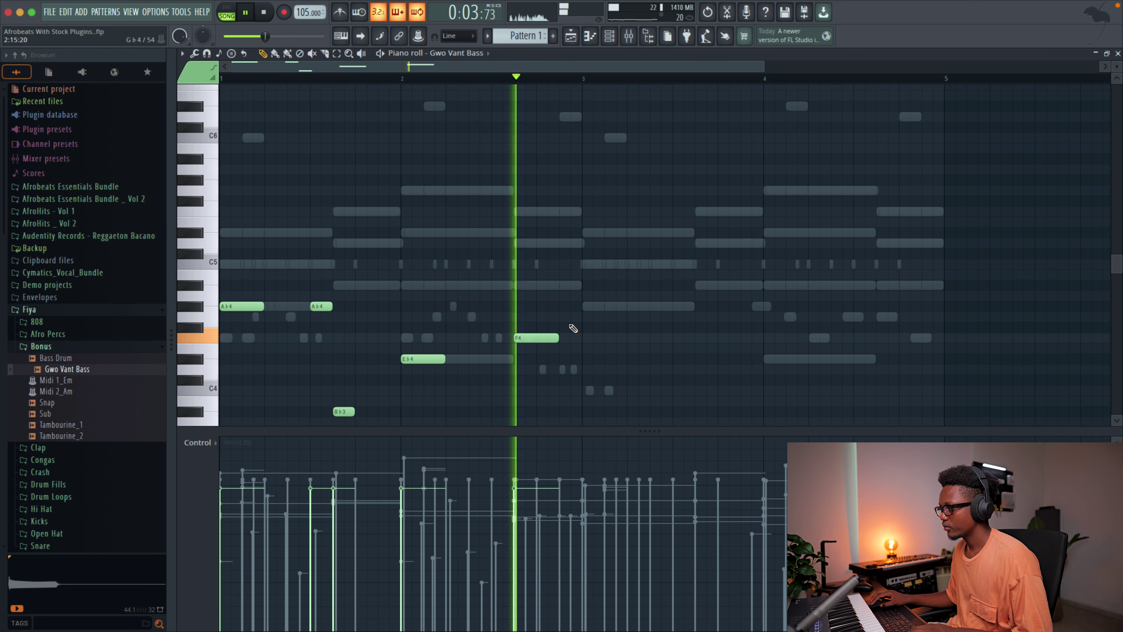
{"action": "key", "text": "space"}
{"action": "key", "text": "space"}
{"action": "left_click_drag", "start_coordinate": [528, 336], "coordinate": [506, 335]}
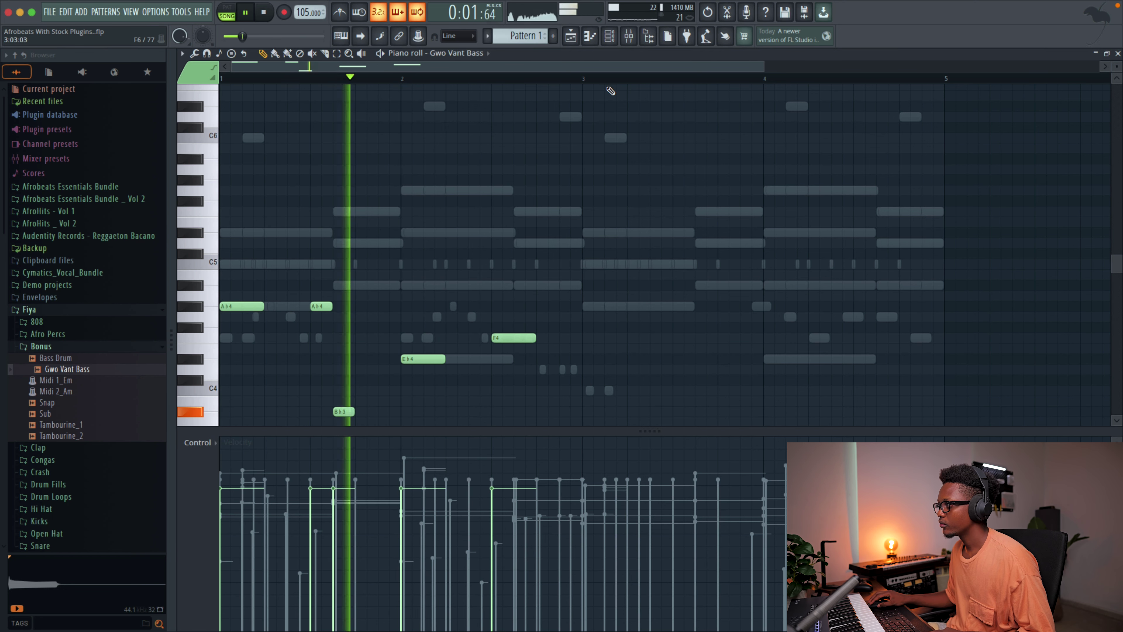
Duplicate bars 1–2 into bars 3–4 and lower both F4 notes to Eb4
{"action": "left_click_drag", "start_coordinate": [585, 79], "coordinate": [6, 71]}
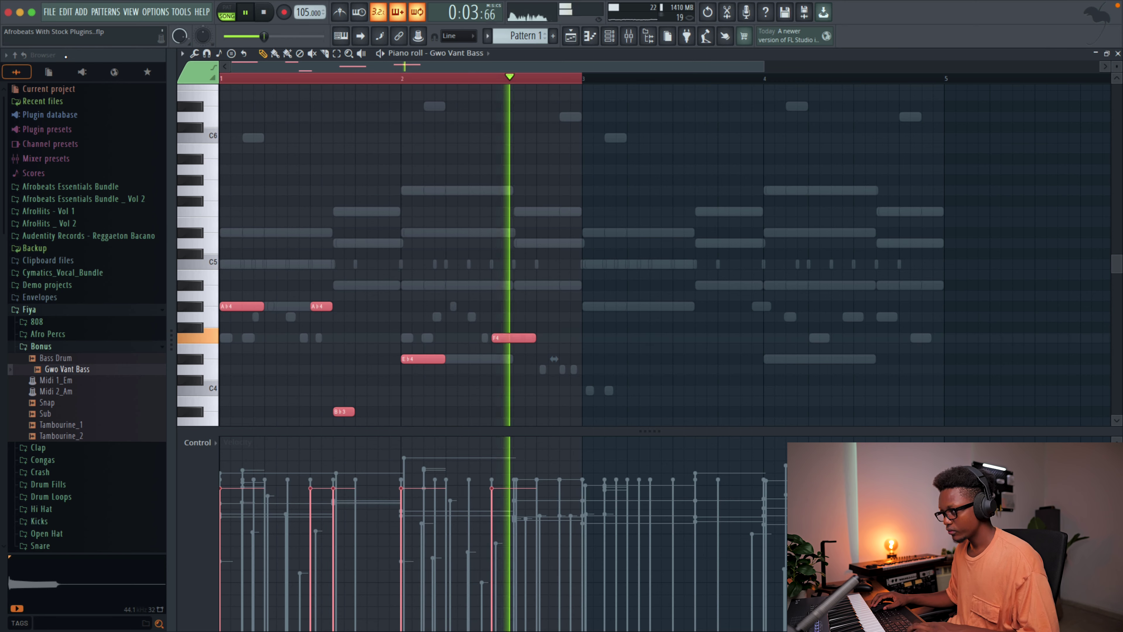
{"action": "key", "text": "ctrl+b"}
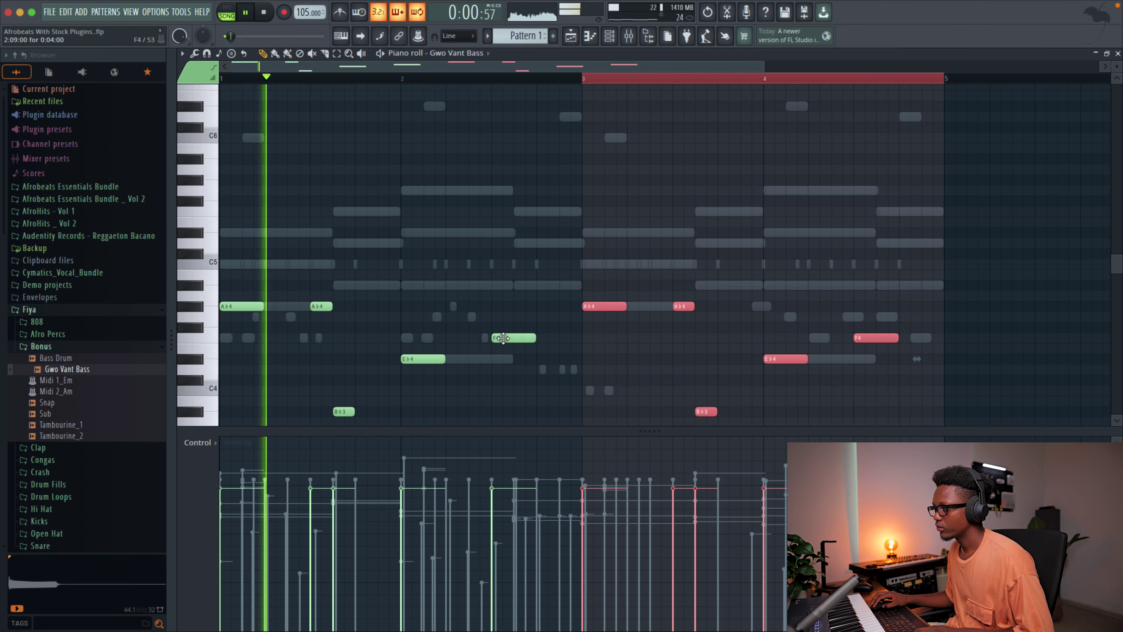
{"action": "key", "text": "ctrl+d"}
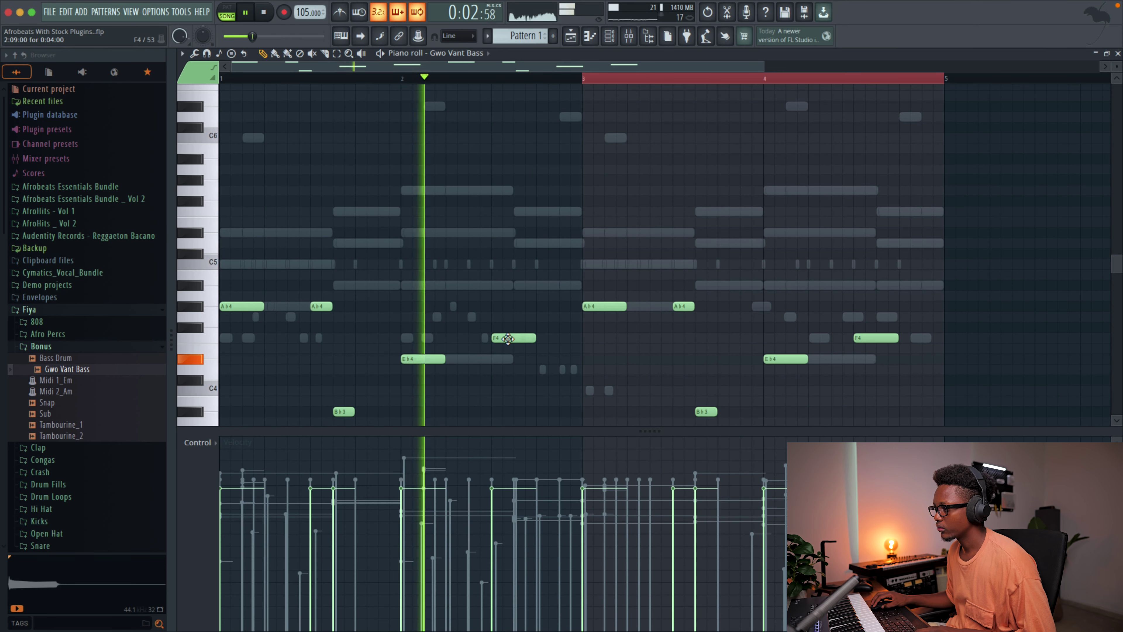
{"action": "key", "text": "space"}
{"action": "key", "text": "space"}
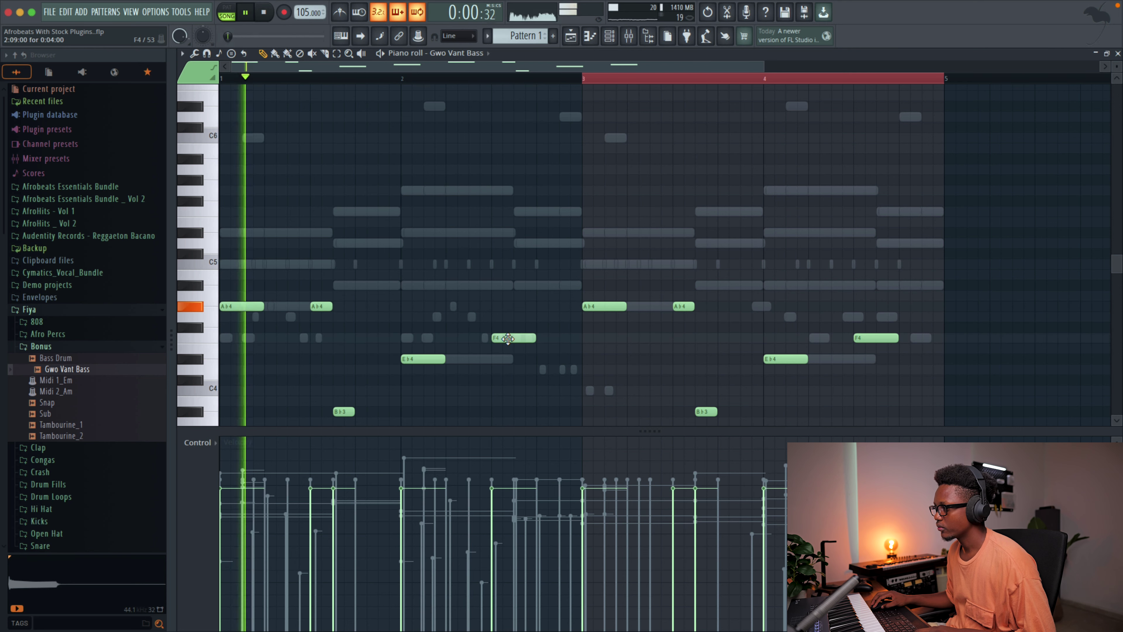
{"action": "left_click_drag", "start_coordinate": [508, 338], "coordinate": [511, 359]}
{"action": "scroll", "coordinate": [539, 274], "scroll_direction": "down", "scroll_amount": 3}
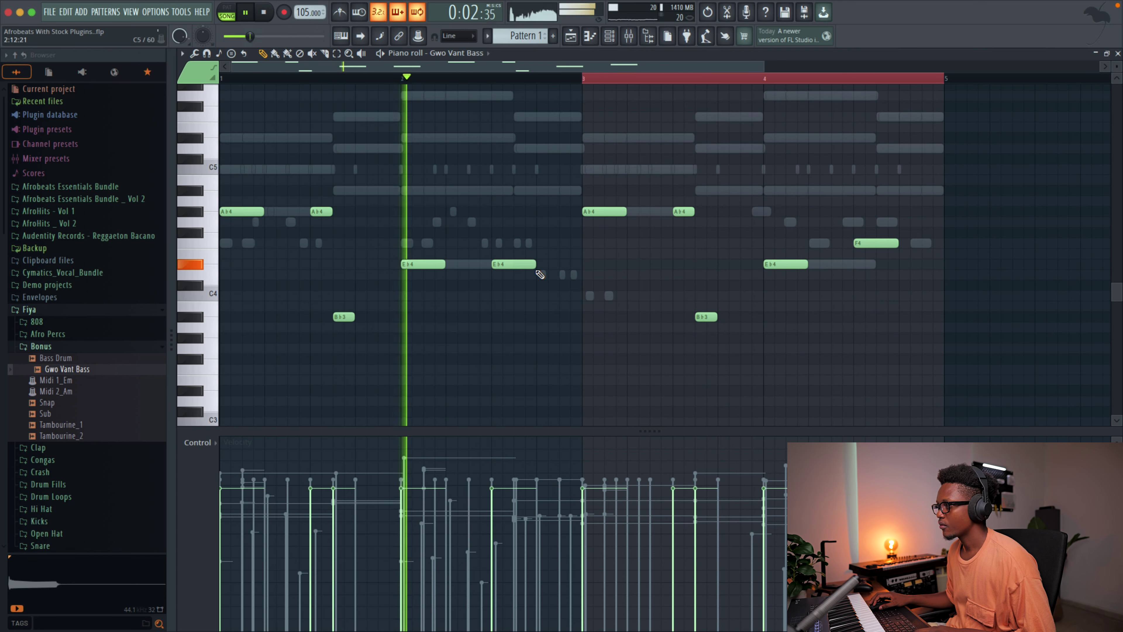
{"action": "left_click_drag", "start_coordinate": [847, 238], "coordinate": [846, 259]}
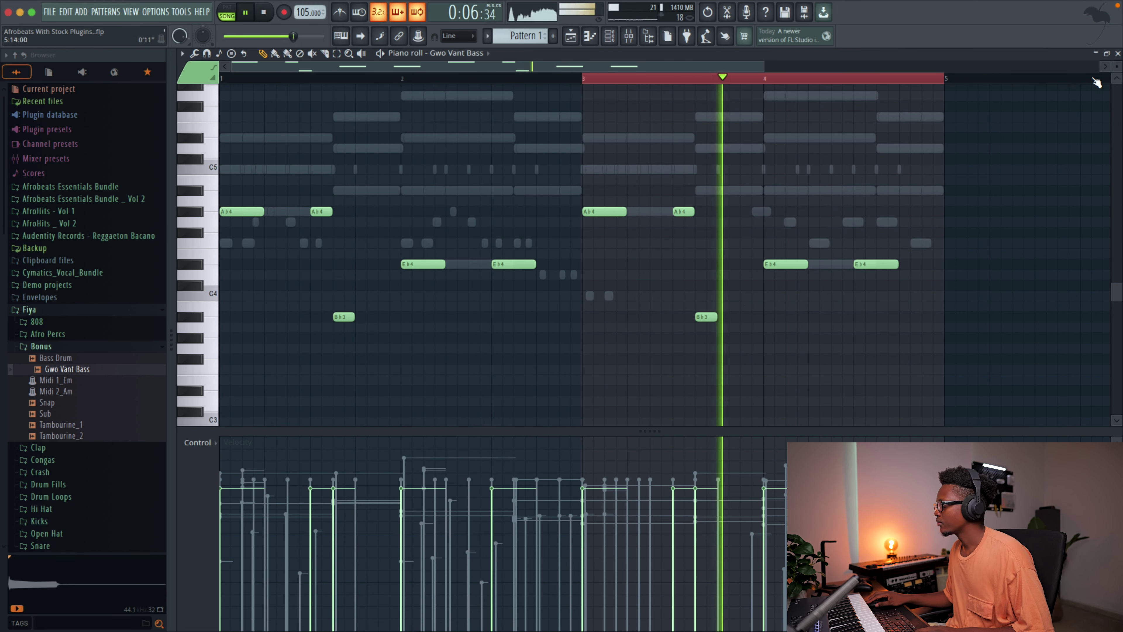
{"action": "key", "text": "F7"}
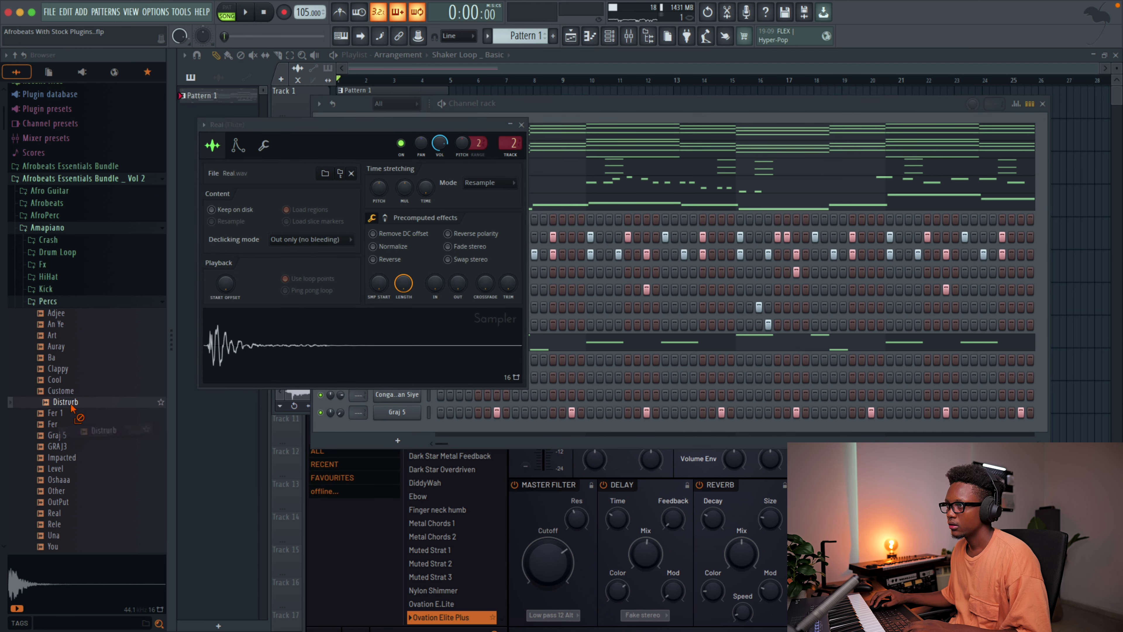
Load the Distrurb sample into the Real channel's sampler, then open Traditional High's notes
{"action": "left_click_drag", "start_coordinate": [71, 409], "coordinate": [375, 363]}
{"action": "key", "text": "space"}
{"action": "left_click", "coordinate": [521, 124]}
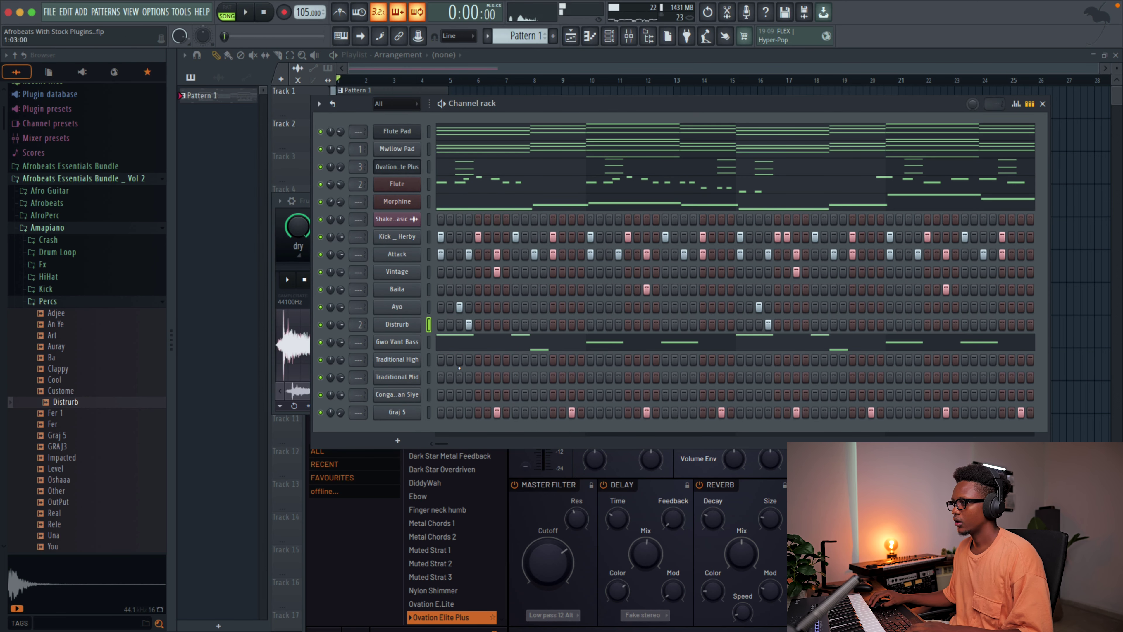
{"action": "right_click", "coordinate": [389, 359]}
{"action": "left_click", "coordinate": [400, 367]}
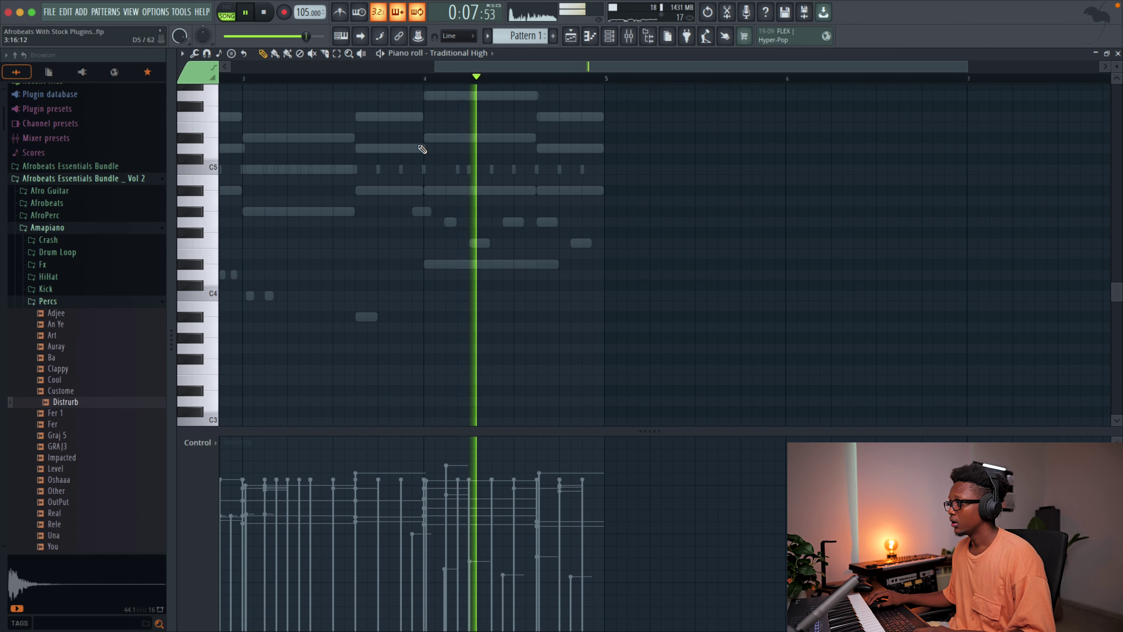
With snap at 1/3 beat, draw three notes late in bar 4 and raise them in pitch
{"action": "key", "text": "space"}
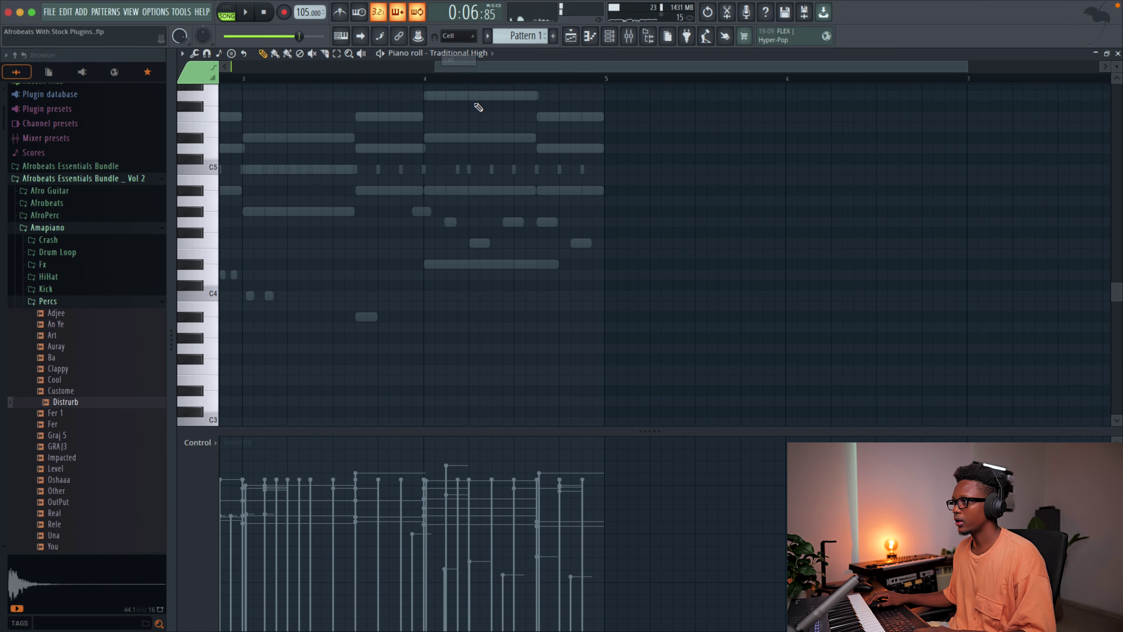
{"action": "left_click", "coordinate": [459, 37]}
{"action": "left_click", "coordinate": [458, 163]}
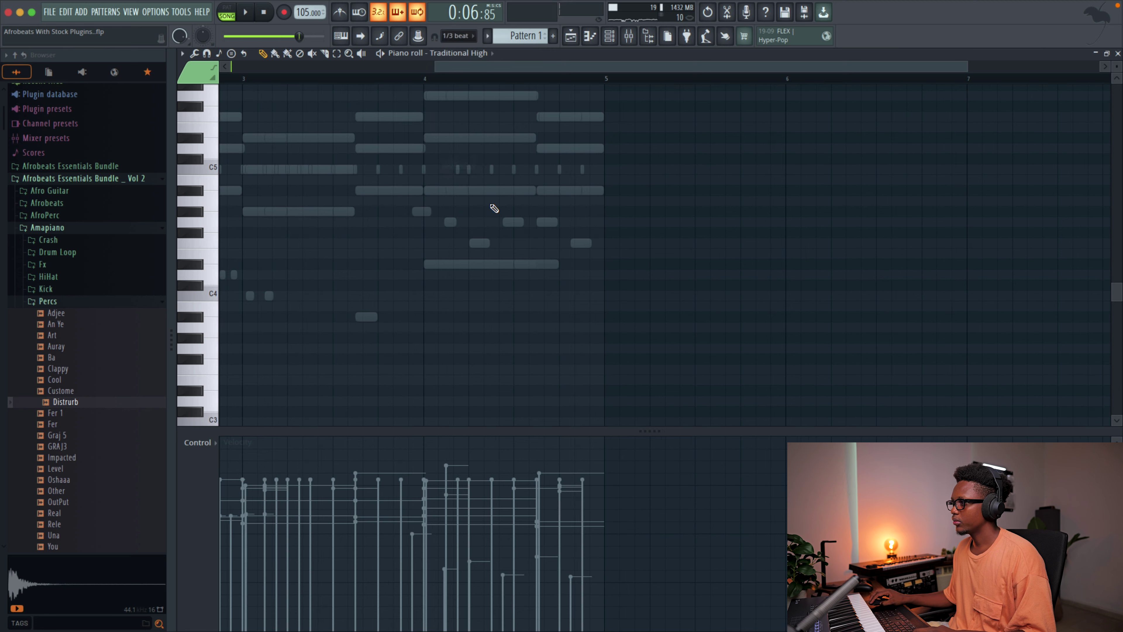
{"action": "key", "text": "space"}
{"action": "left_click", "coordinate": [518, 265]}
{"action": "key", "text": "space"}
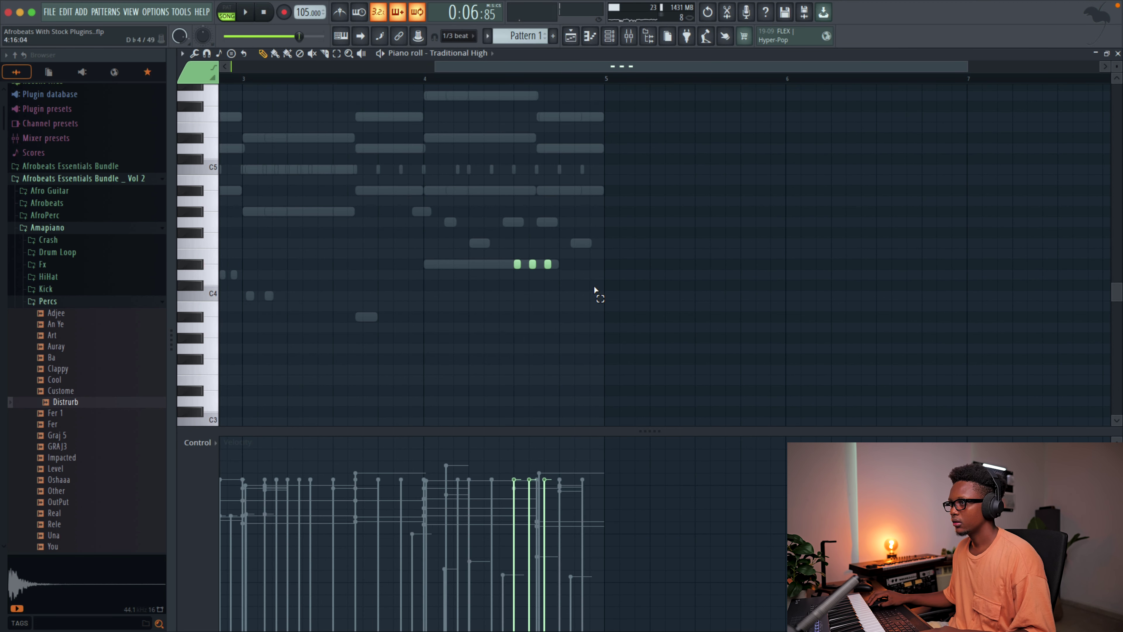
{"action": "left_click_drag", "start_coordinate": [594, 290], "coordinate": [405, 227]}
{"action": "key", "text": "shift+Up"}
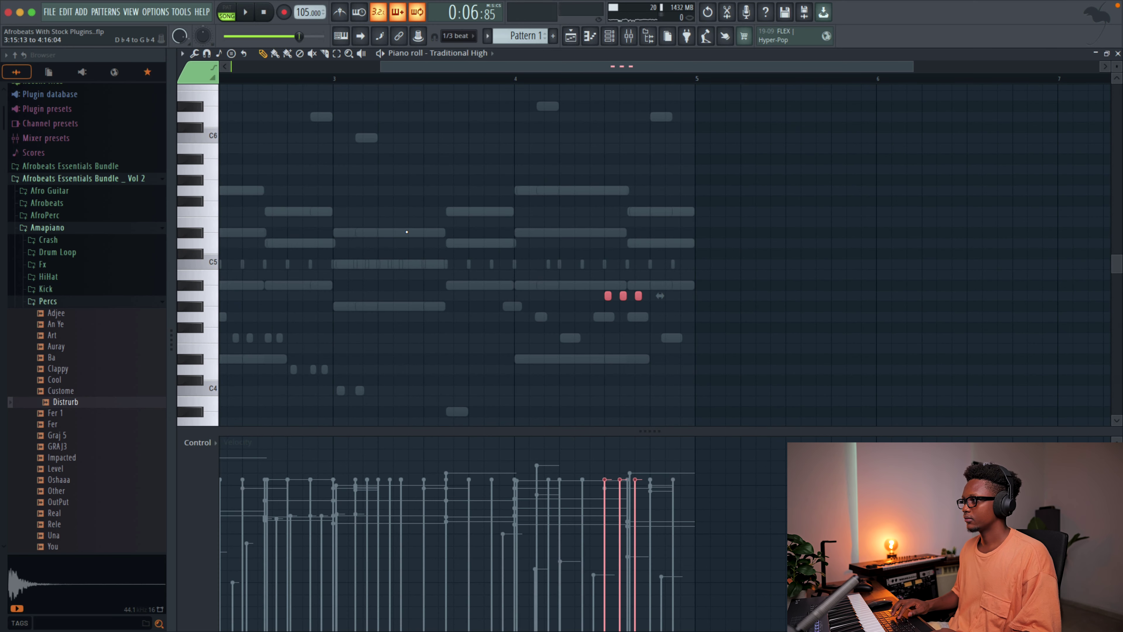
{"action": "key", "text": "space"}
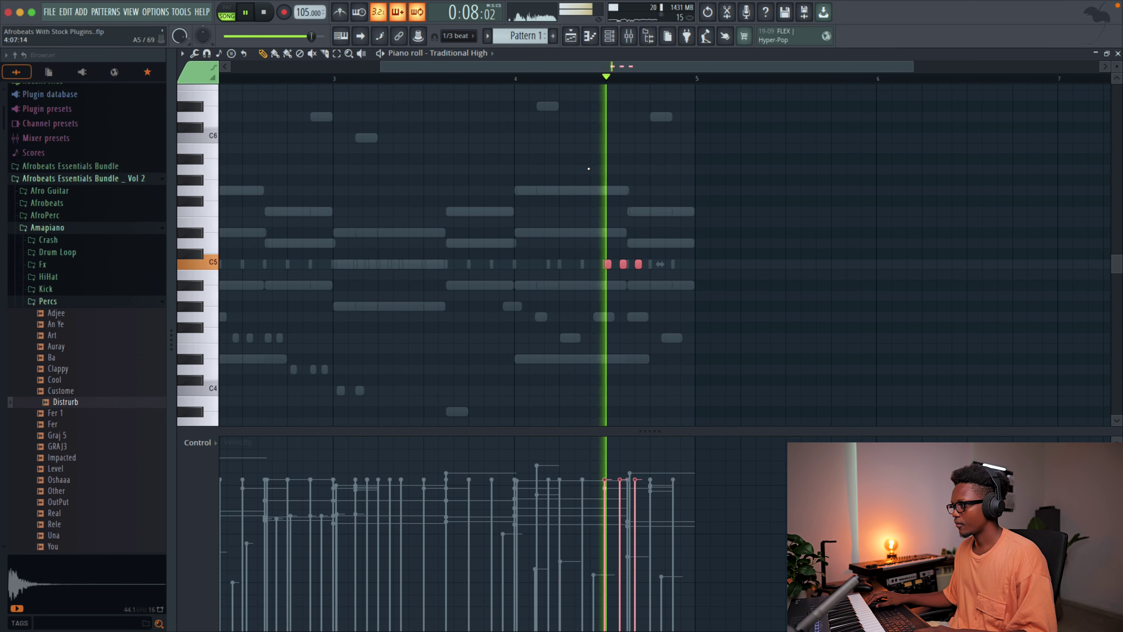
{"action": "key", "text": "space"}
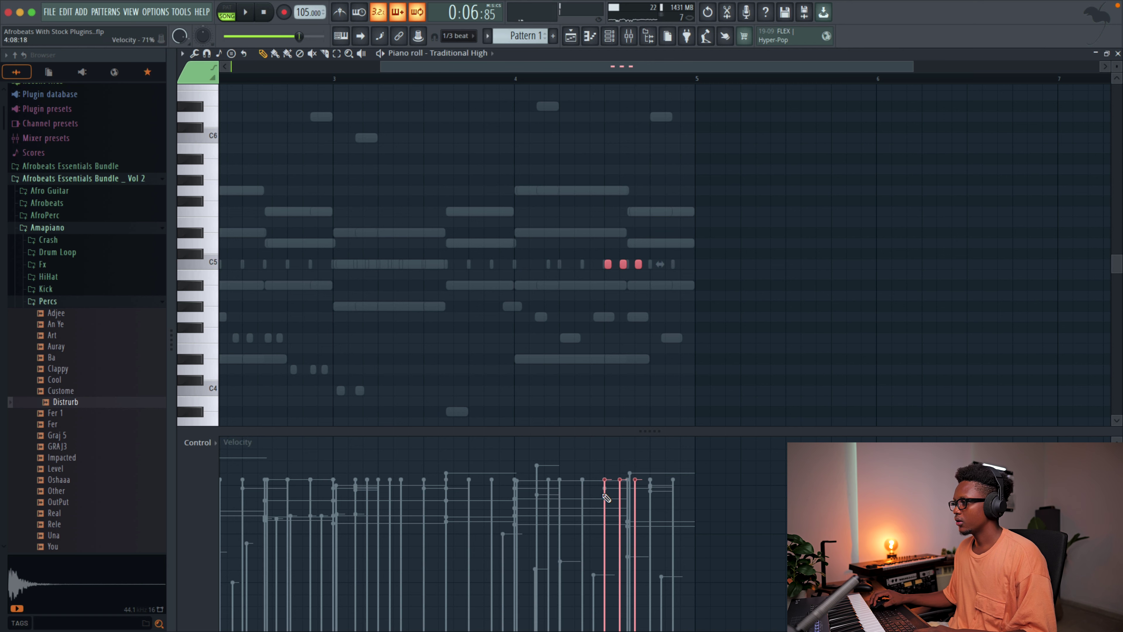
Switch snap to 1/6 beat, add another C5 between them, and replay bar 4 to check the run
{"action": "left_click", "coordinate": [452, 37]}
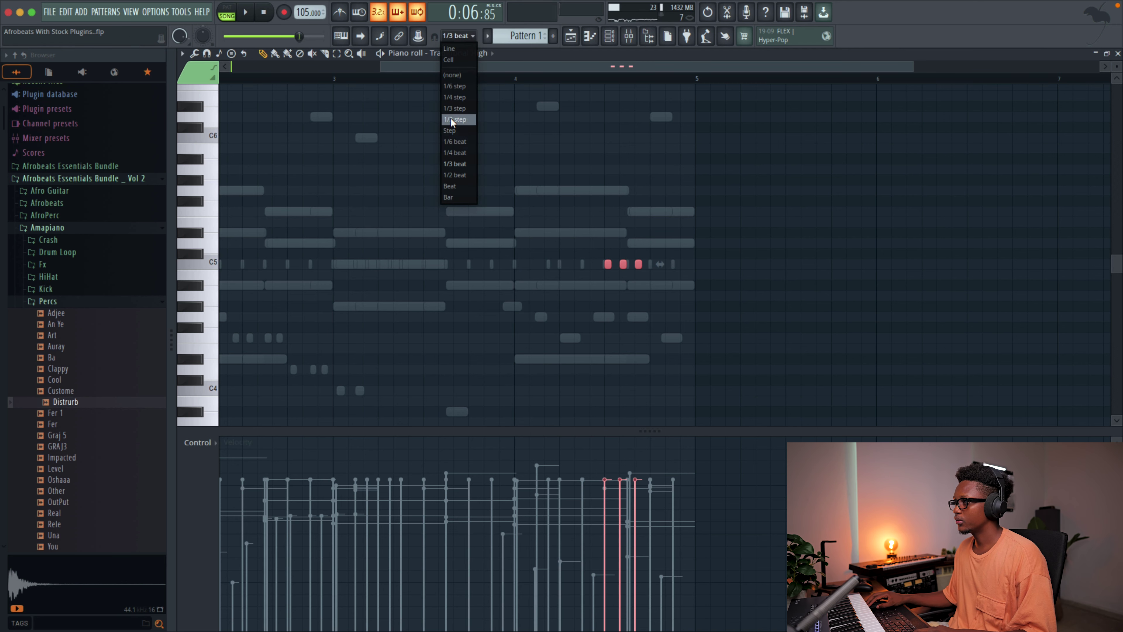
{"action": "left_click", "coordinate": [457, 142]}
{"action": "scroll", "coordinate": [826, 262], "scroll_direction": "up", "scroll_amount": 3}
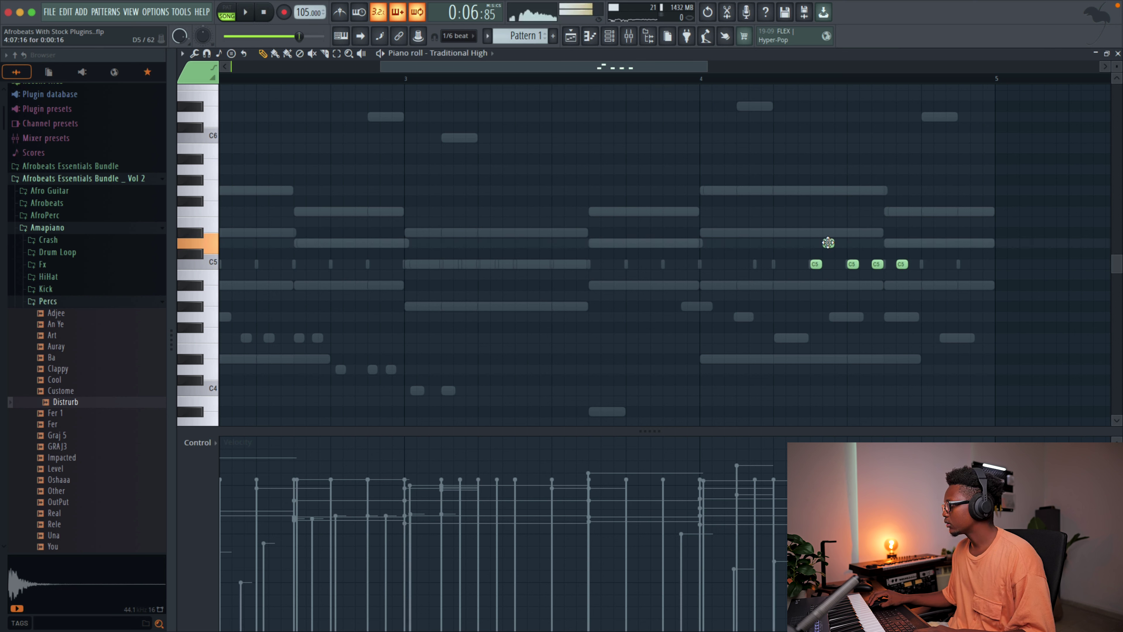
{"action": "left_click", "coordinate": [840, 264]}
{"action": "key", "text": "space"}
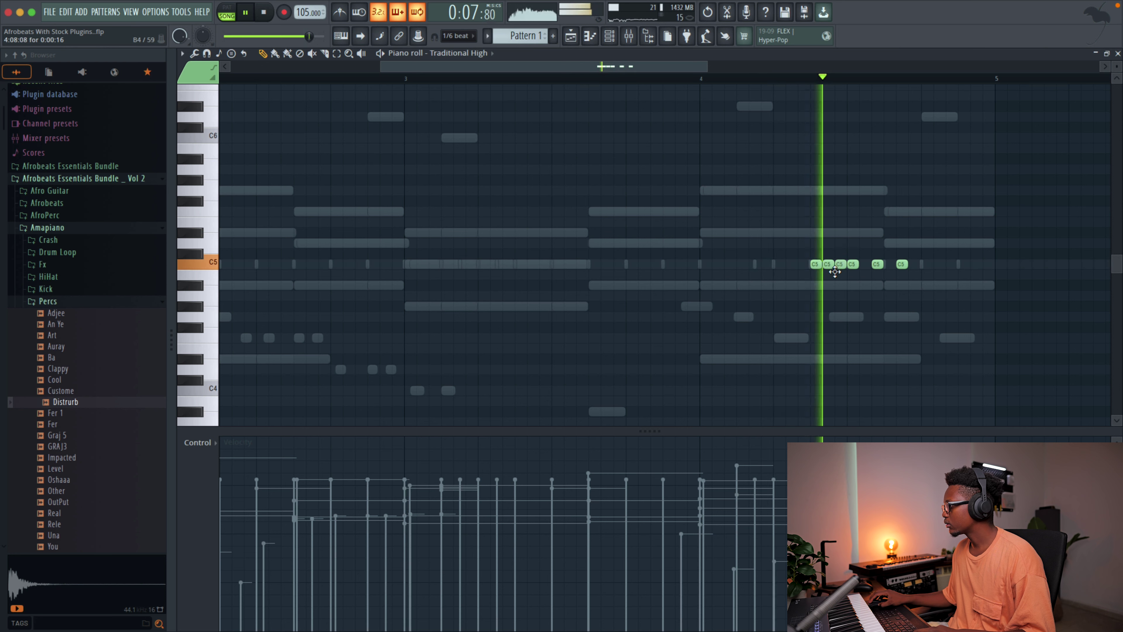
{"action": "key", "text": "space"}
{"action": "key", "text": "space"}
{"action": "key", "text": "space"}
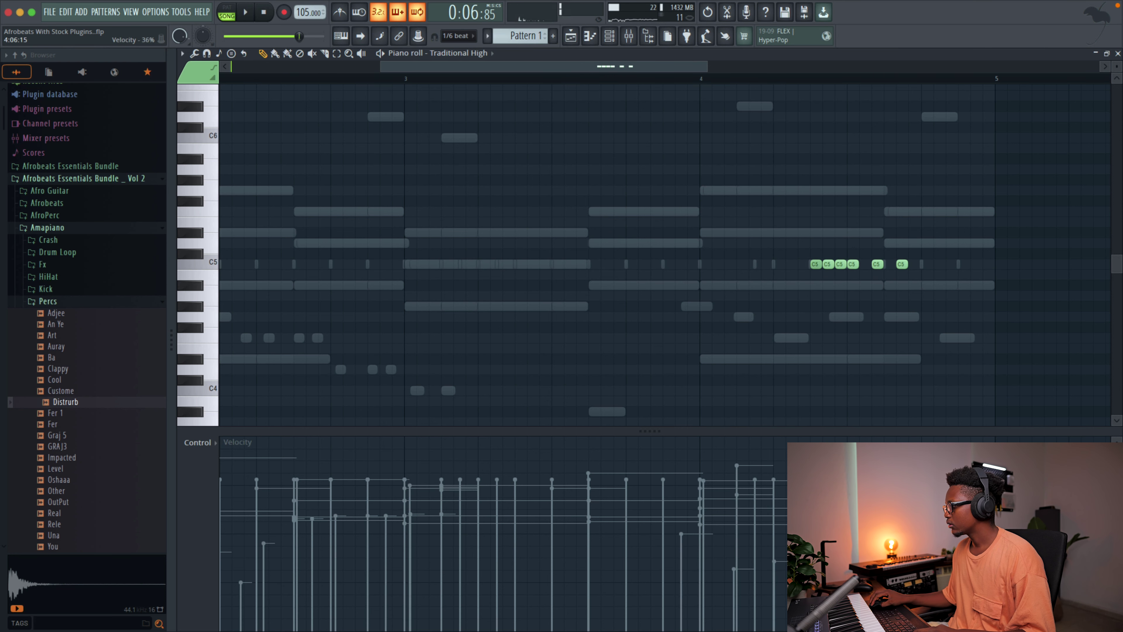
{"action": "key", "text": "space"}
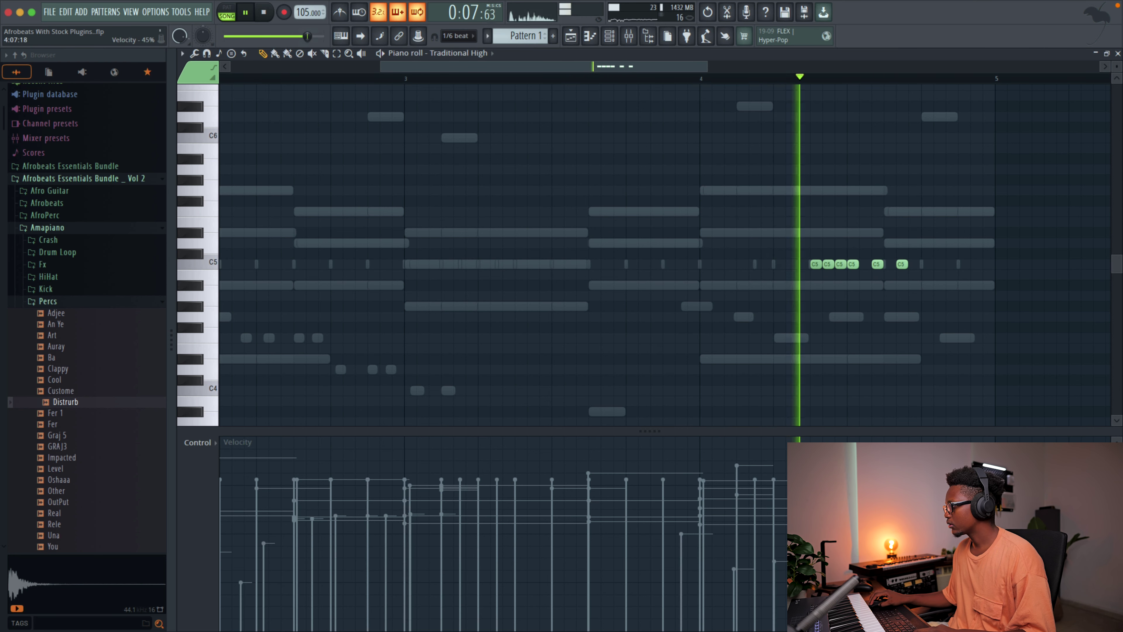
{"action": "key", "text": "space"}
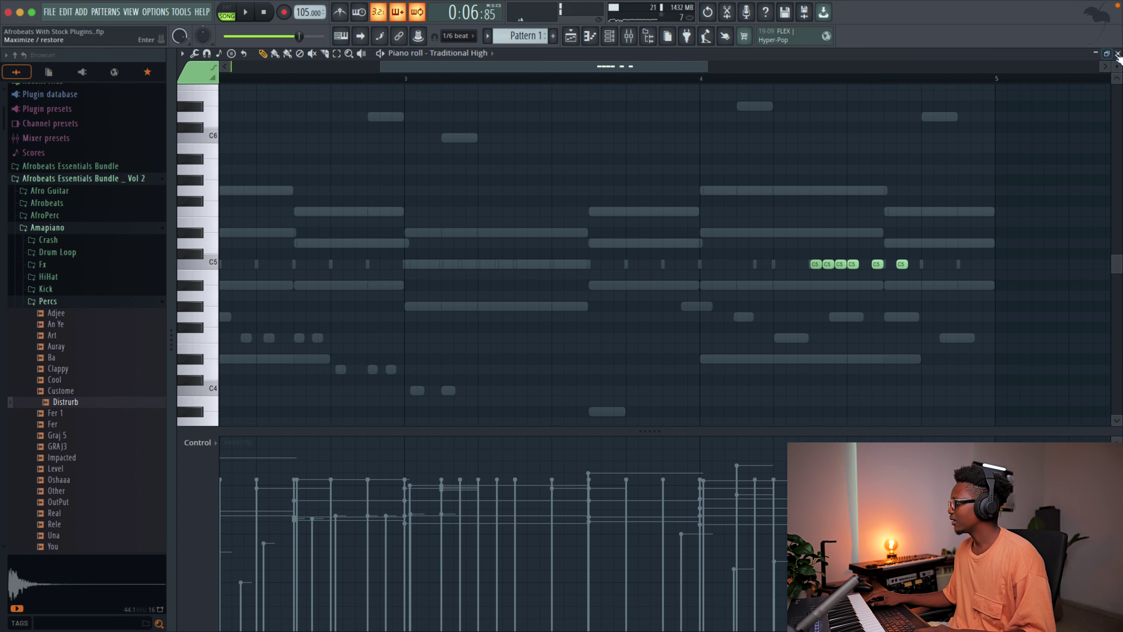
{"action": "left_click", "coordinate": [1118, 54]}
Open Traditional Mid in the piano roll at 1/3-beat snap and add C5 notes just before bar 5
{"action": "right_click", "coordinate": [397, 377]}
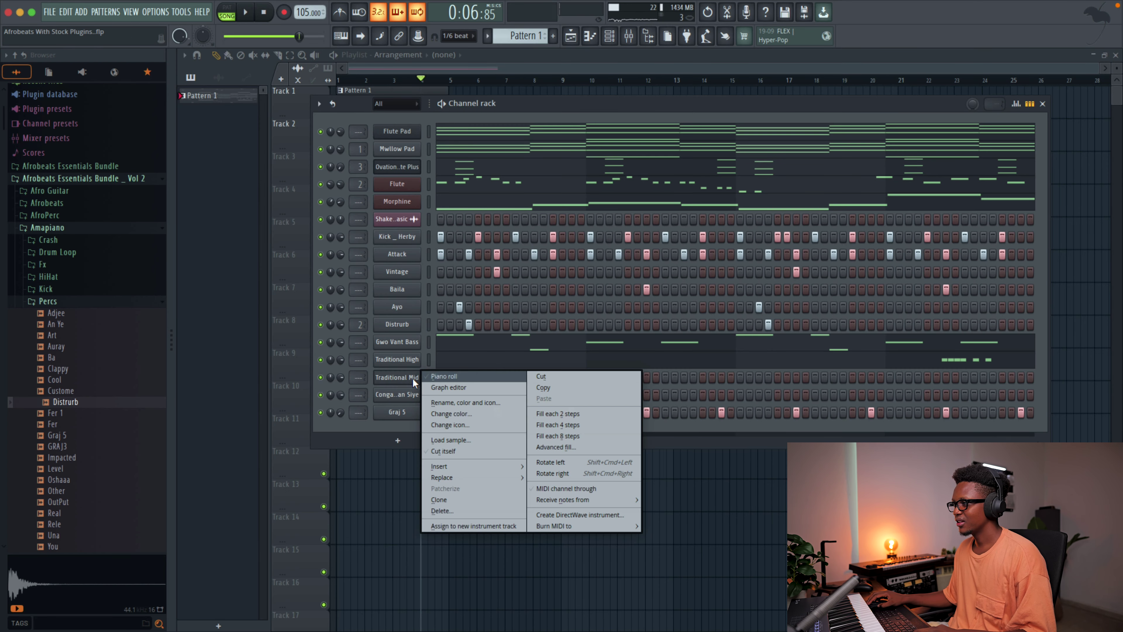
{"action": "left_click", "coordinate": [467, 374]}
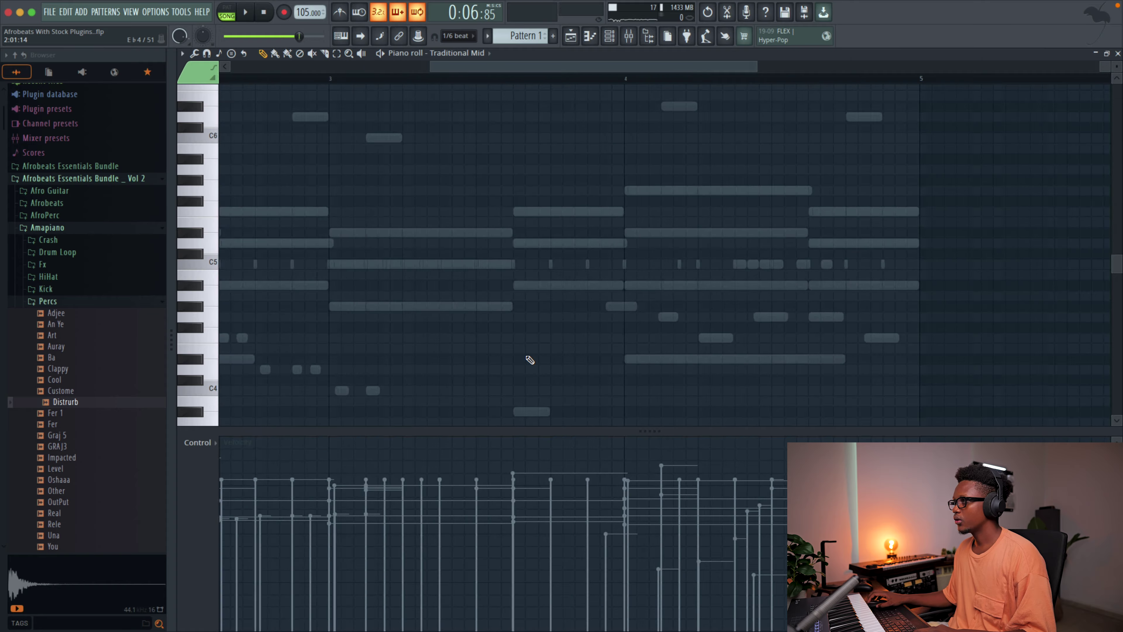
{"action": "left_click", "coordinate": [459, 37]}
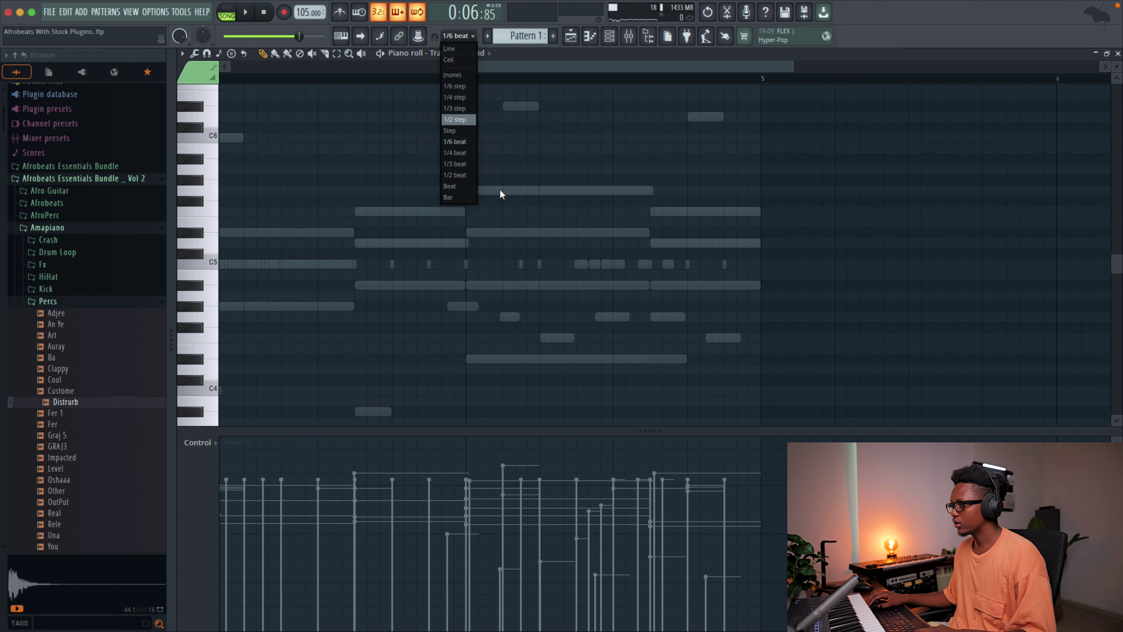
{"action": "left_click", "coordinate": [455, 164]}
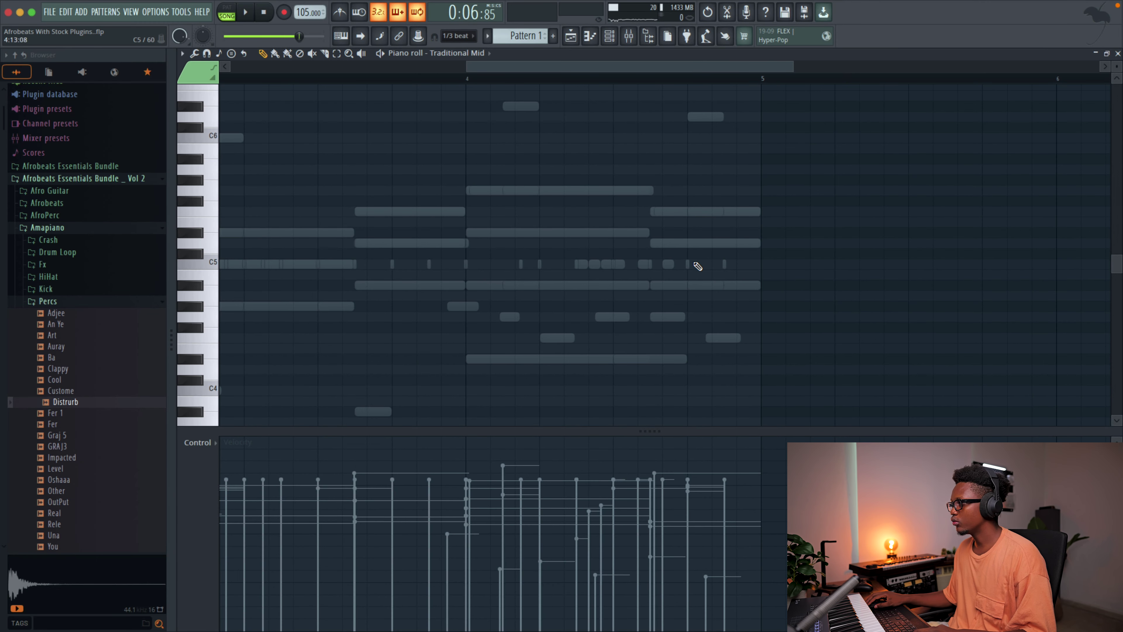
{"action": "left_click", "coordinate": [718, 264]}
{"action": "left_click", "coordinate": [742, 264]}
{"action": "key", "text": "space"}
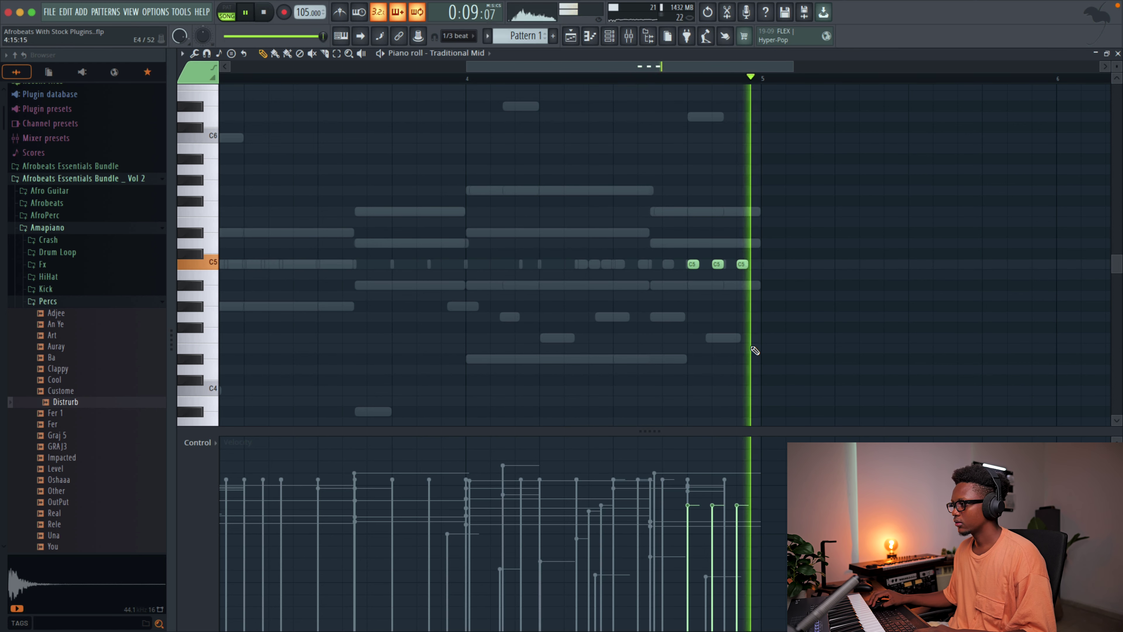
{"action": "key", "text": "space"}
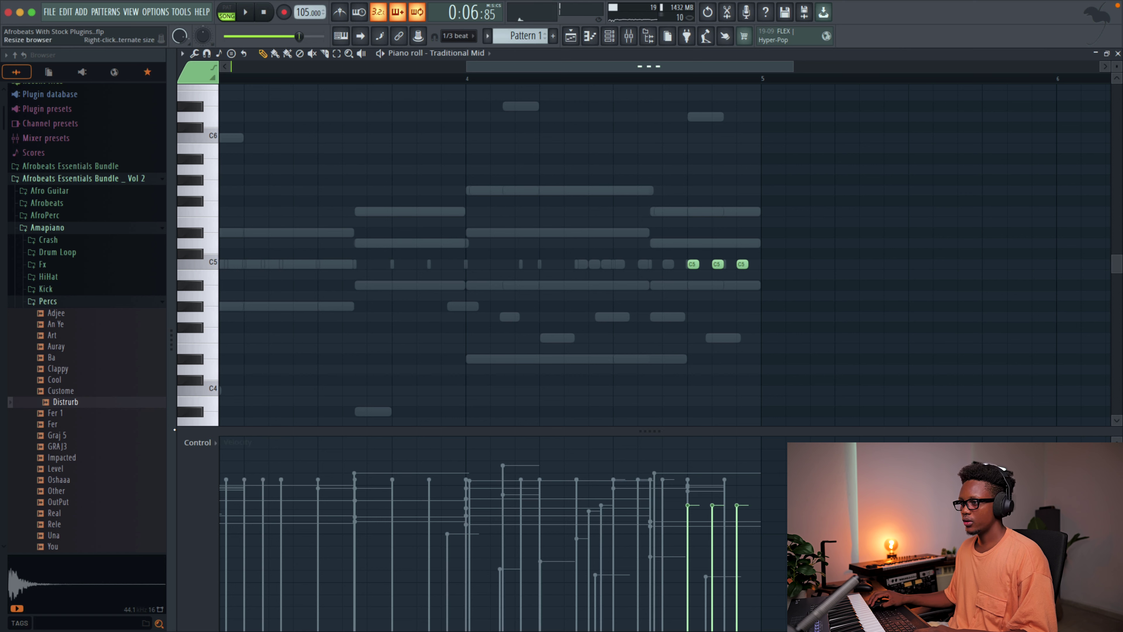
Show Pan in Traditional High's control lane and drag its C5 pan values to alternate left and right
{"action": "left_click", "coordinate": [215, 443]}
{"action": "left_click", "coordinate": [212, 464]}
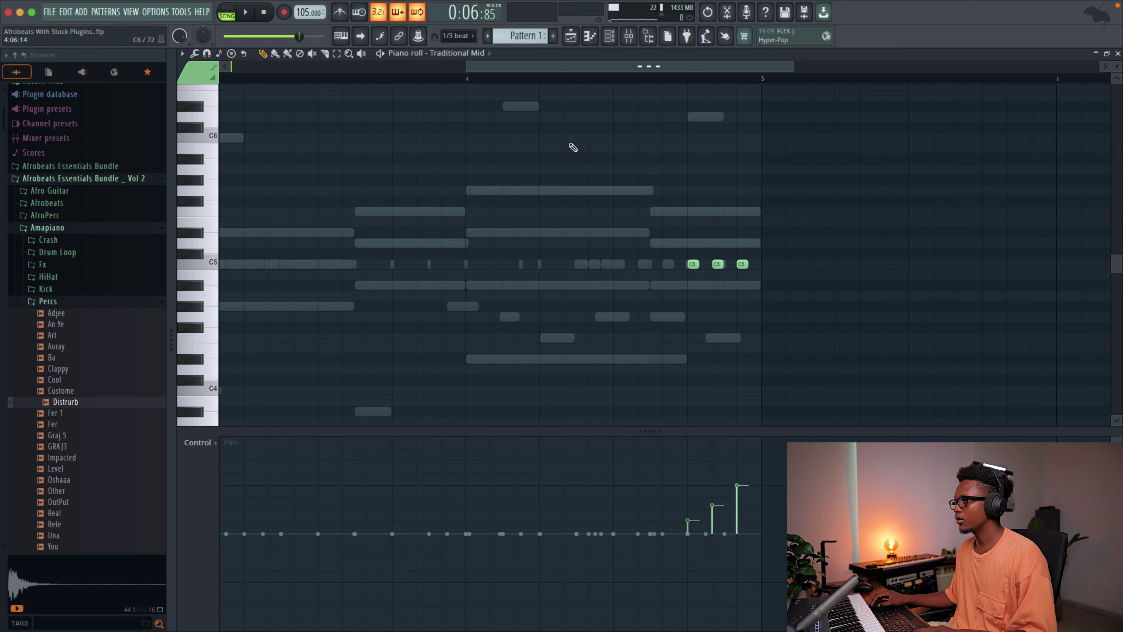
{"action": "left_click", "coordinate": [471, 52]}
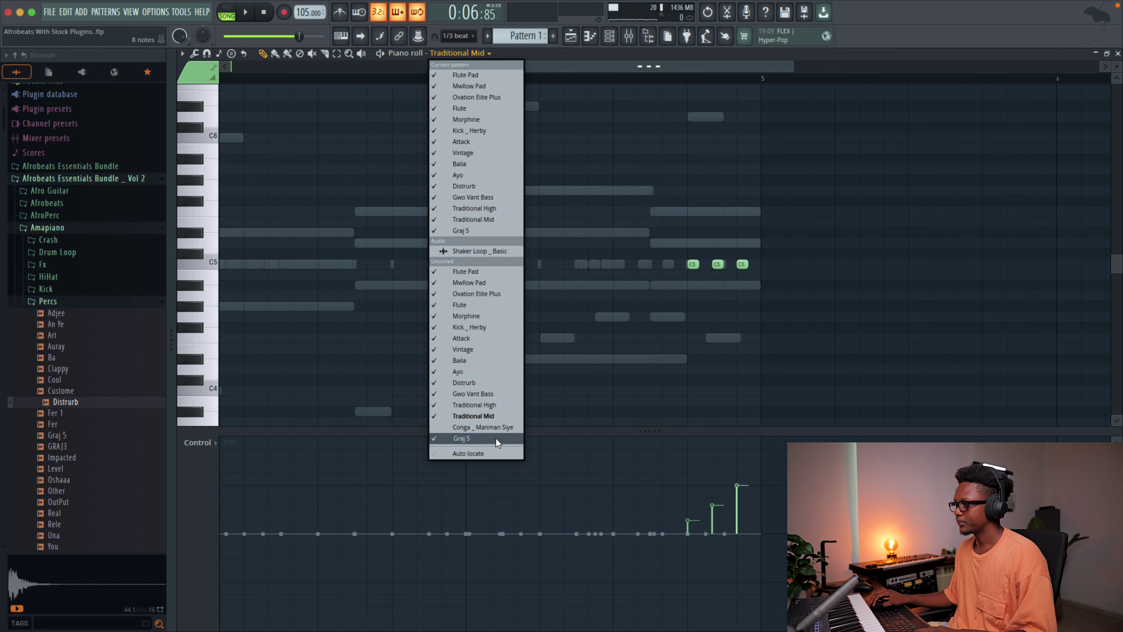
{"action": "left_click", "coordinate": [484, 405]}
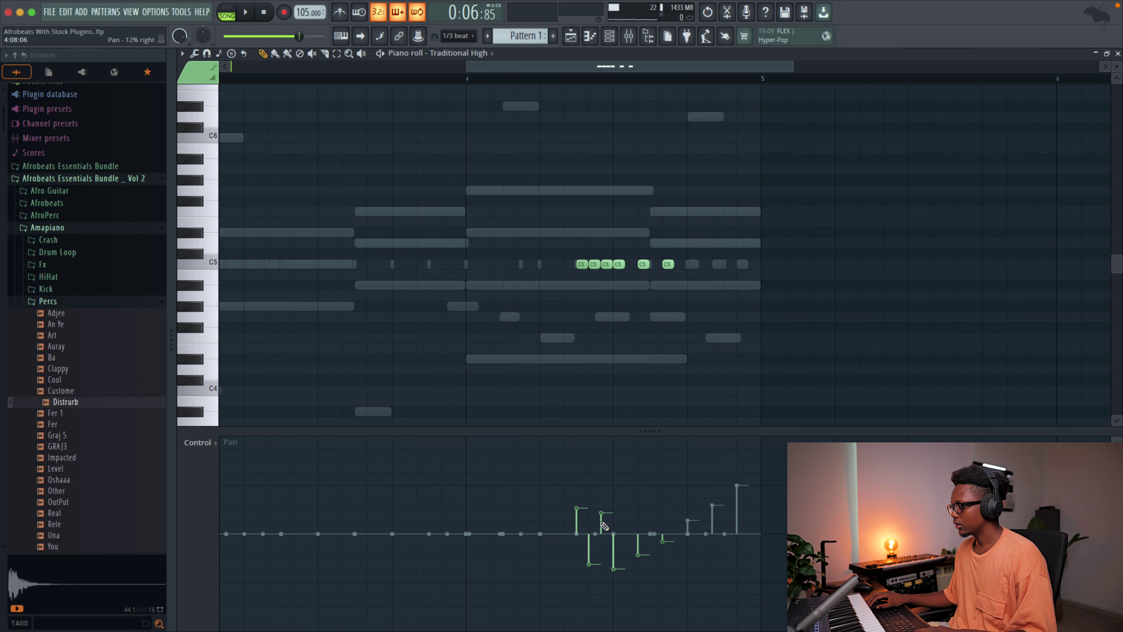
{"action": "key", "text": "space"}
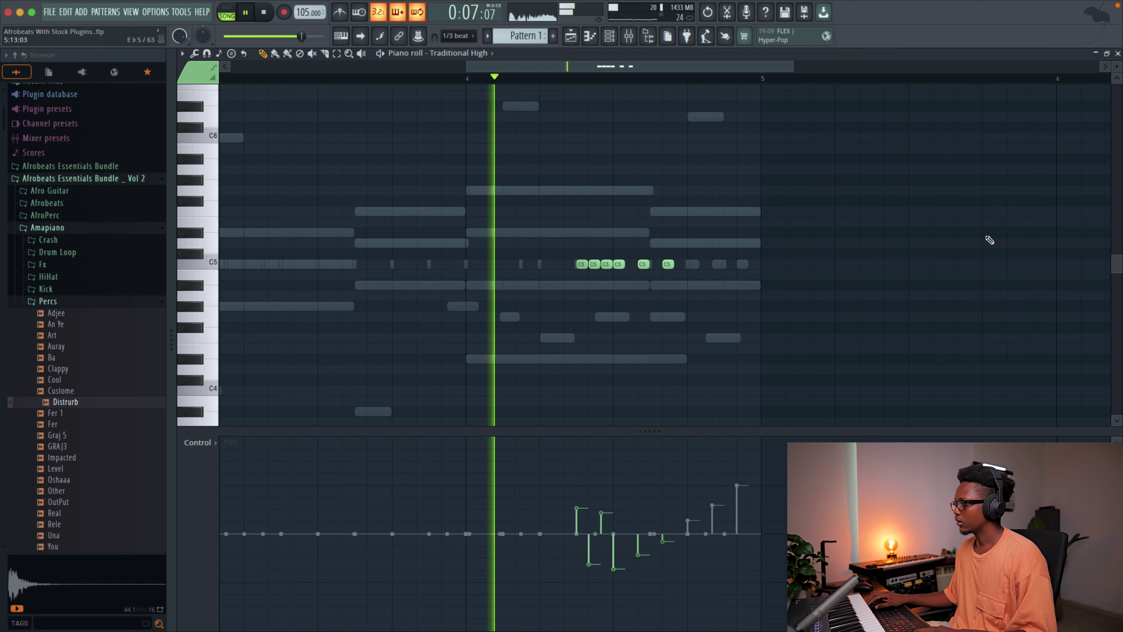
{"action": "key", "text": "space"}
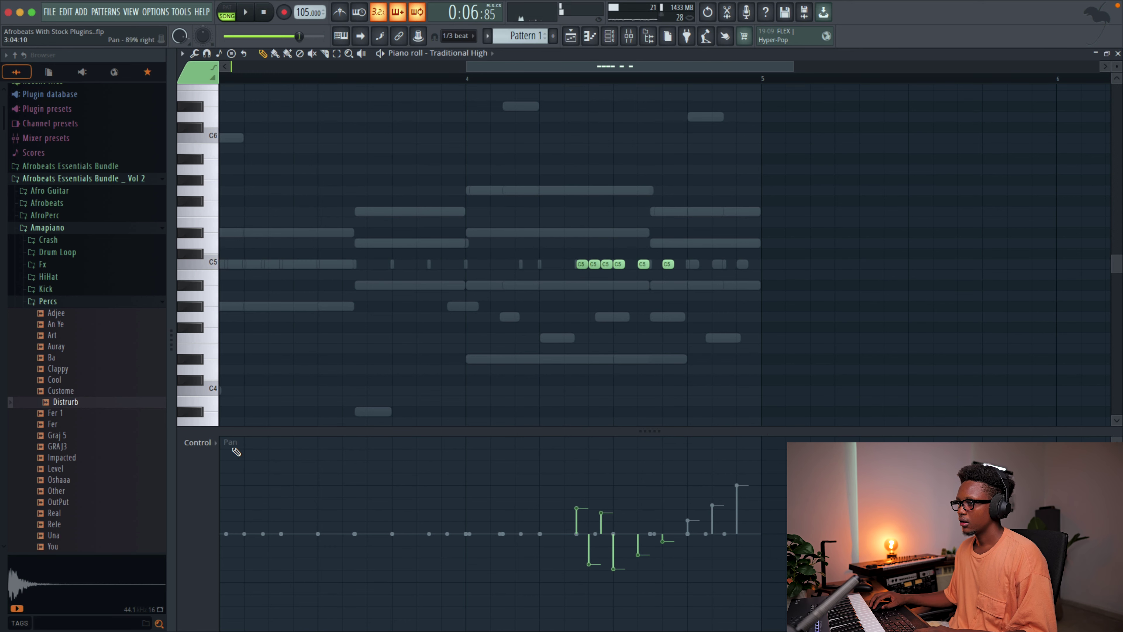
{"action": "key", "text": "space"}
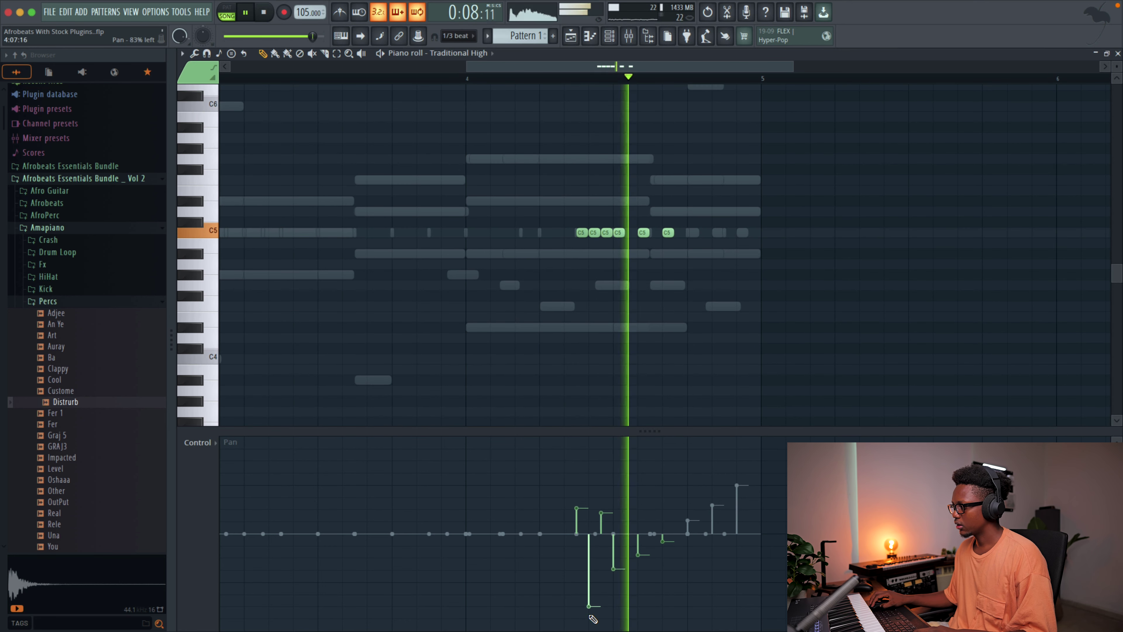
{"action": "key", "text": "space"}
{"action": "left_click_drag", "start_coordinate": [588, 571], "coordinate": [611, 602]}
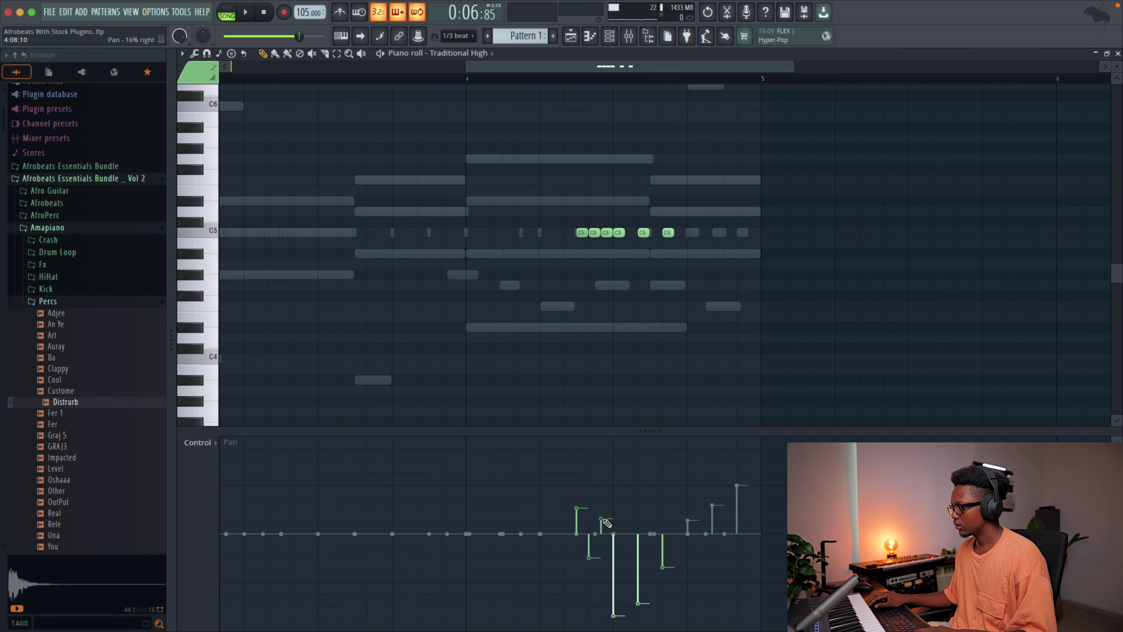
{"action": "key", "text": "space"}
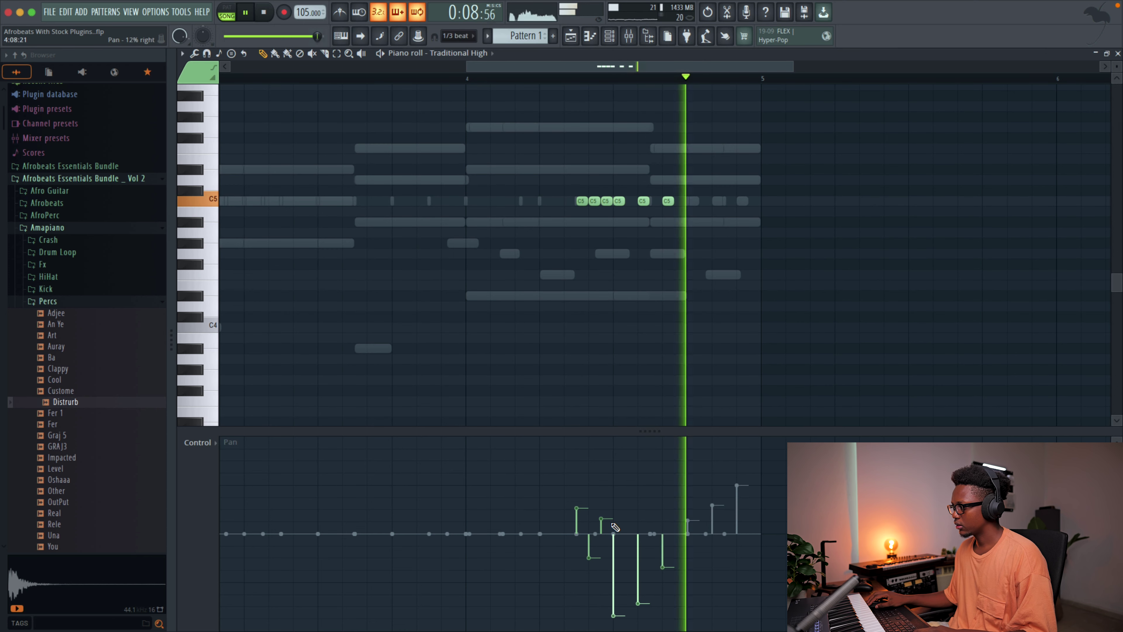
{"action": "scroll", "coordinate": [614, 527], "scroll_direction": "down", "scroll_amount": 3}
{"action": "key", "text": "space"}
Open Traditional Mid in the piano roll and switch its control lane to note pan
{"action": "key", "text": "F7"}
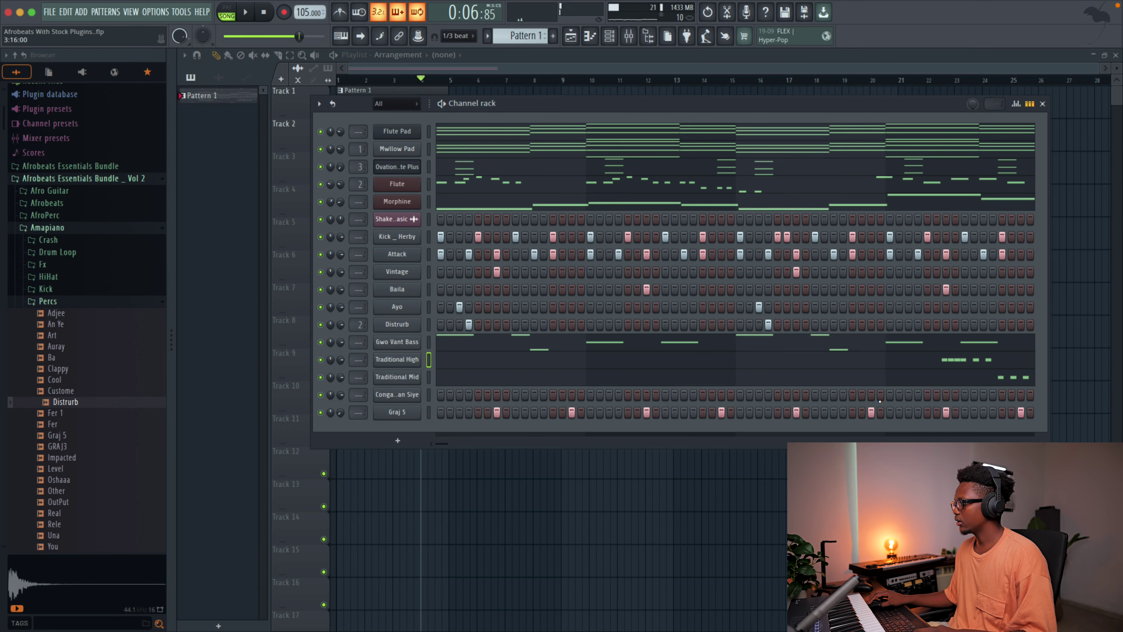
{"action": "left_click", "coordinate": [960, 379]}
{"action": "scroll", "coordinate": [779, 254], "scroll_direction": "up", "scroll_amount": 4}
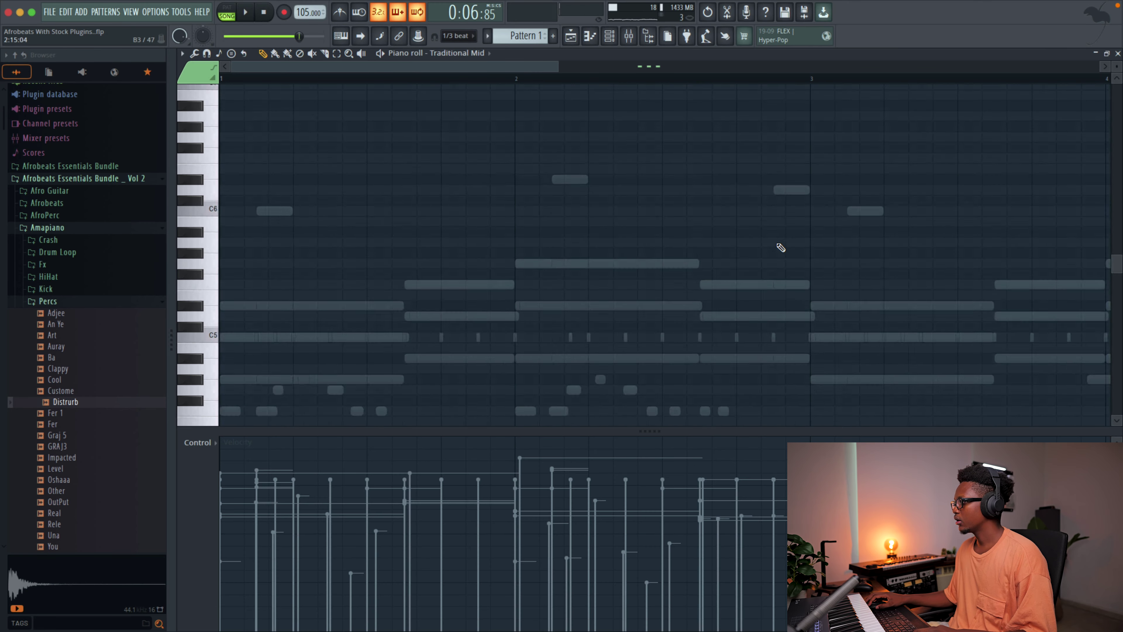
{"action": "scroll", "coordinate": [753, 242], "scroll_direction": "right", "scroll_amount": 5}
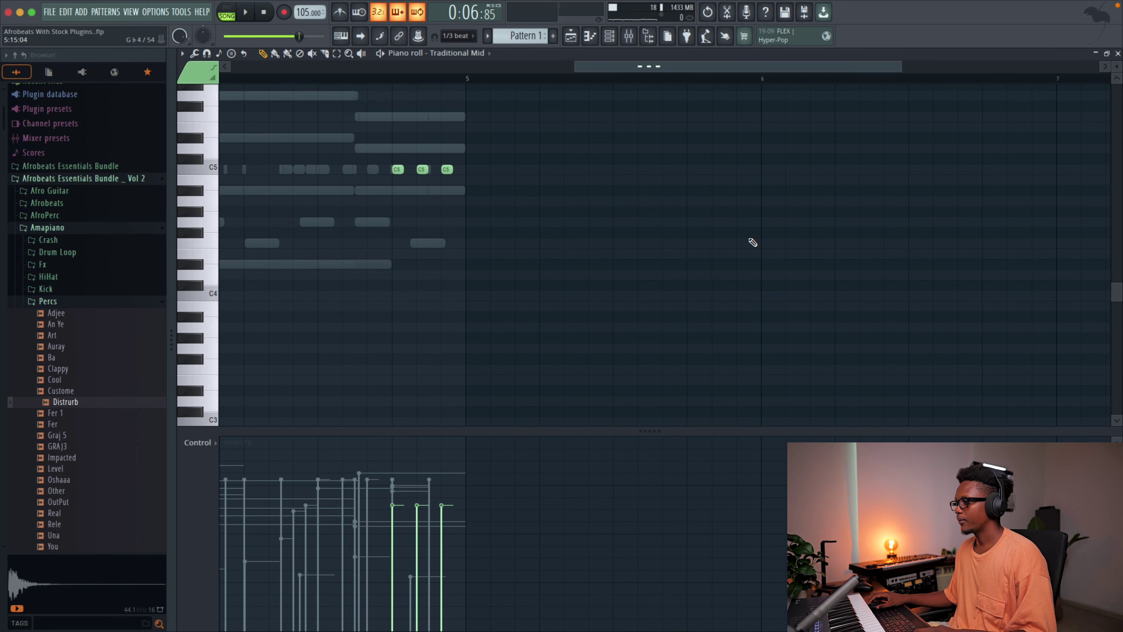
{"action": "left_click", "coordinate": [213, 444]}
{"action": "left_click", "coordinate": [211, 466]}
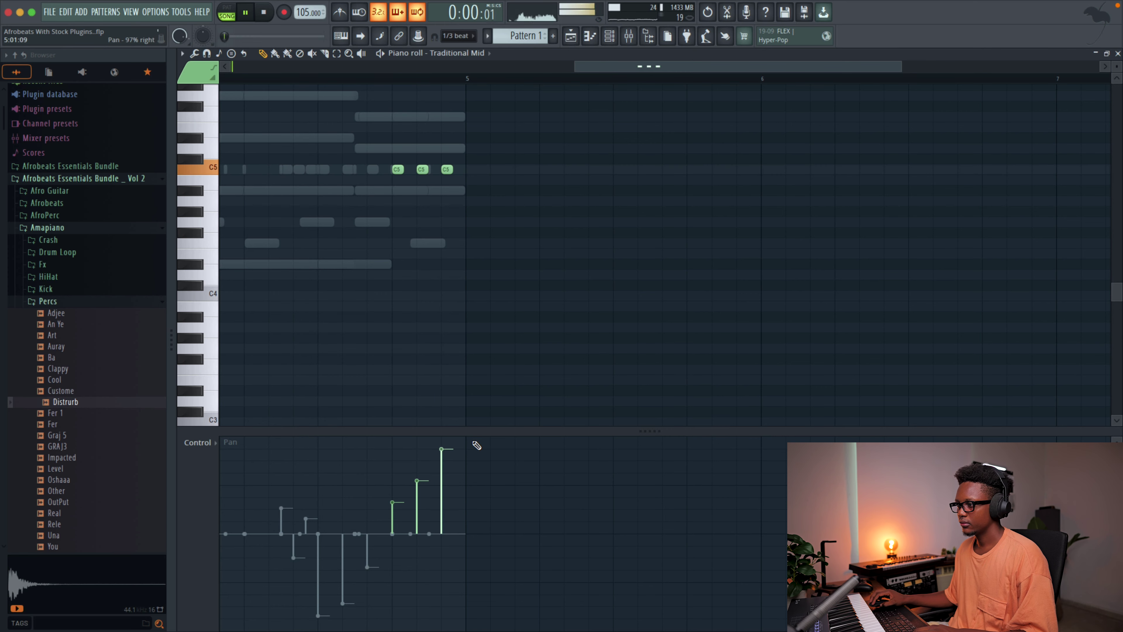
{"action": "left_click", "coordinate": [1118, 53]}
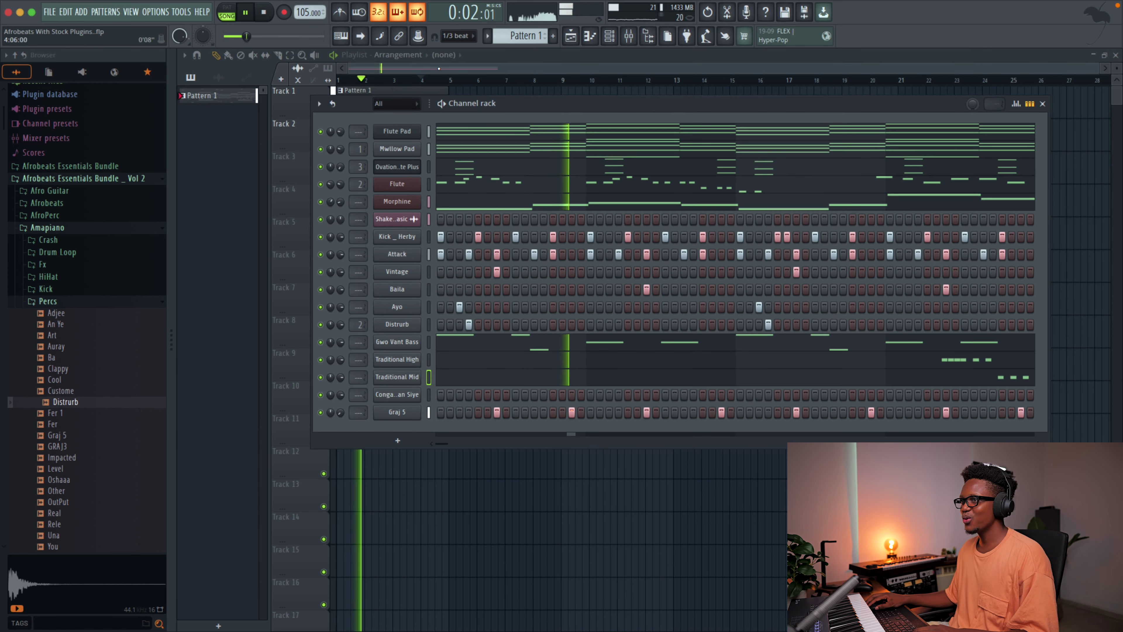
Place the Kata Kata crash sample on Track 3 at bar 1
{"action": "key", "text": "Escape"}
{"action": "left_click", "coordinate": [59, 243]}
{"action": "left_click", "coordinate": [69, 264]}
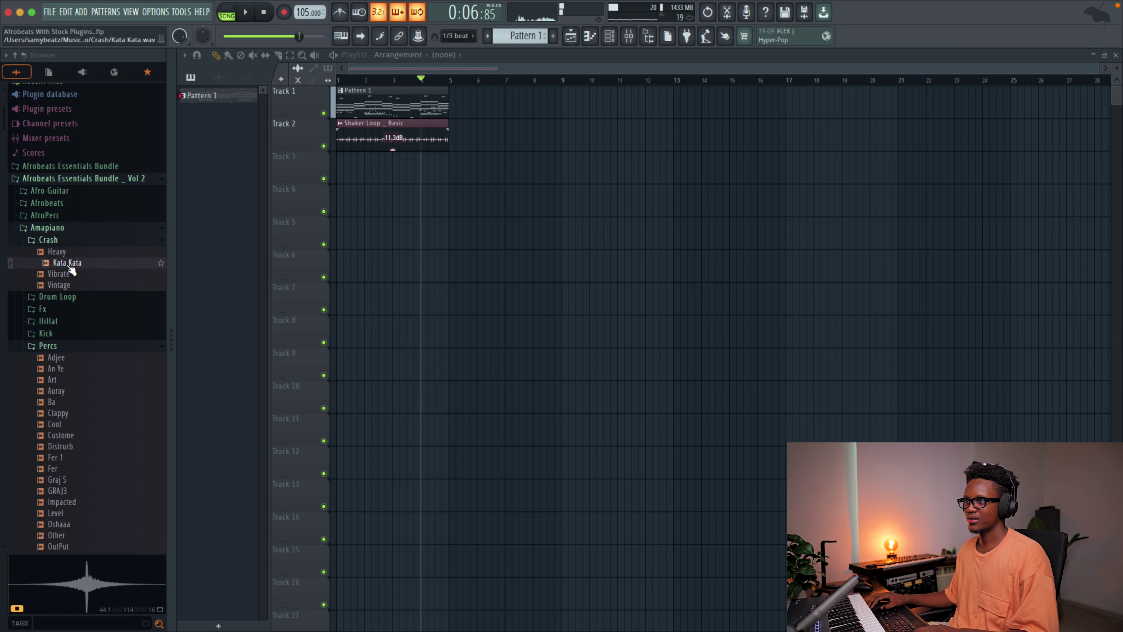
{"action": "left_click_drag", "start_coordinate": [430, 200], "coordinate": [367, 168]}
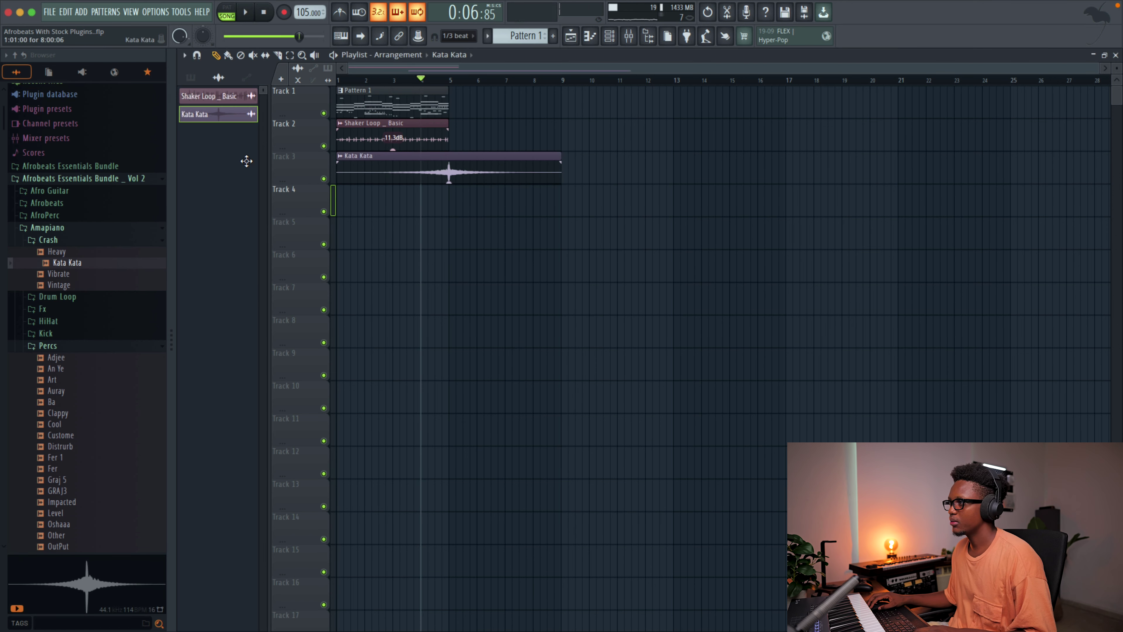
Duplicate Pattern 1 and Shaker Loop into bars 5–9, then shorten the crash and set it to -15.9dB
{"action": "left_click_drag", "start_coordinate": [488, 146], "coordinate": [337, 88]}
{"action": "key", "text": "ctrl+b"}
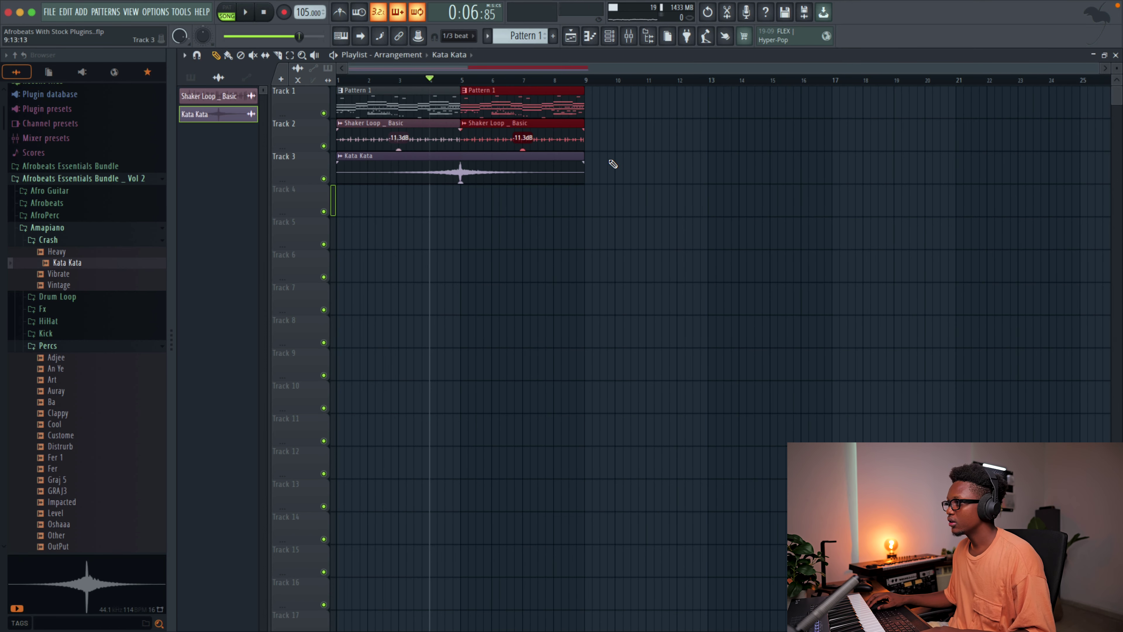
{"action": "left_click_drag", "start_coordinate": [580, 156], "coordinate": [578, 157]}
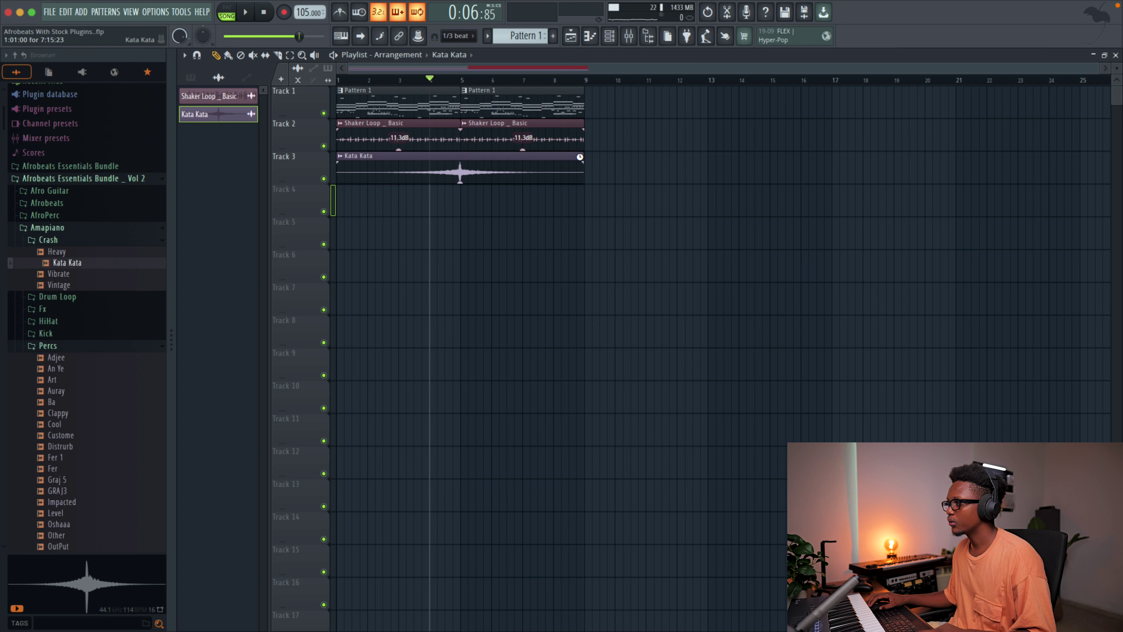
{"action": "key", "text": "space"}
{"action": "left_click_drag", "start_coordinate": [461, 182], "coordinate": [464, 188]}
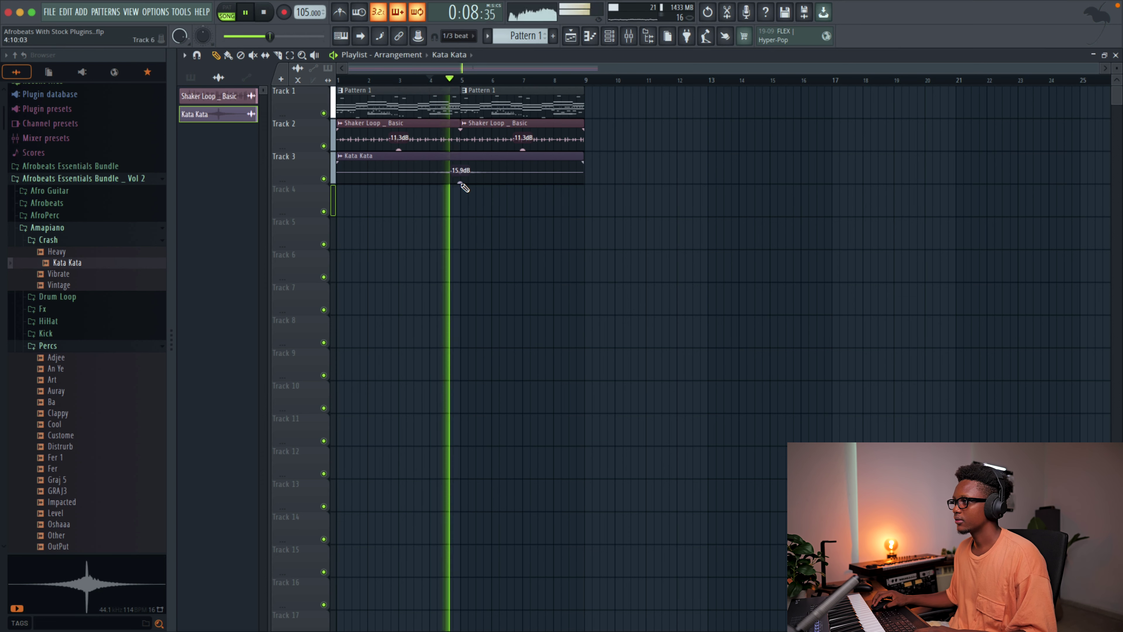
{"action": "key", "text": "F6"}
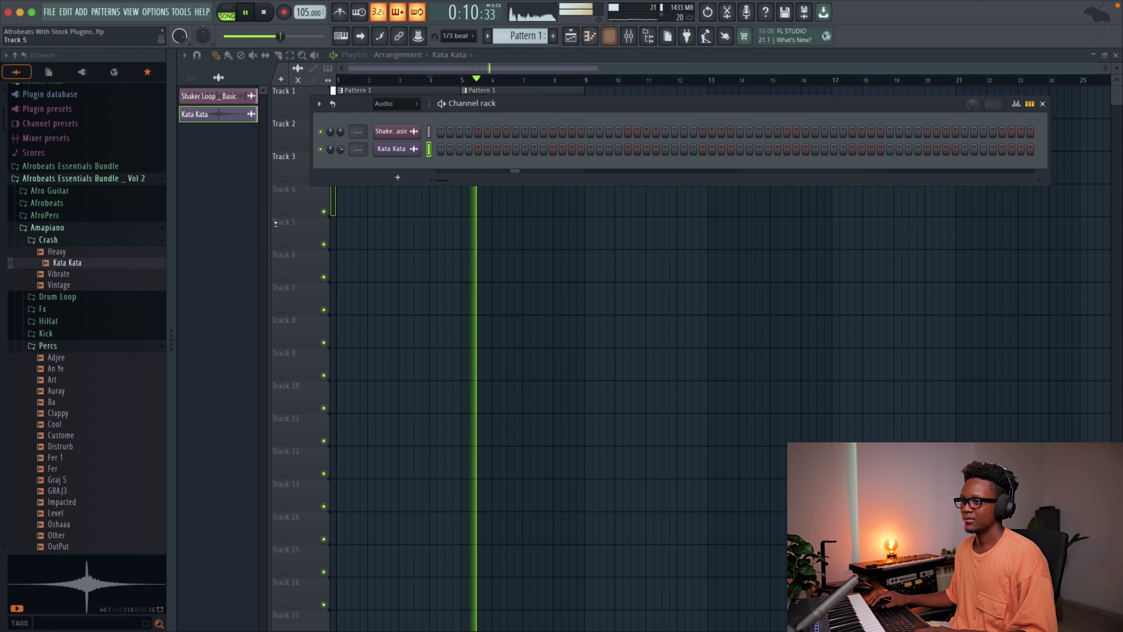
{"action": "scroll", "coordinate": [79, 460], "scroll_direction": "down", "scroll_amount": 1}
Audition percussion samples in the Kazaa and AfroVibes folders and add AfroPerc _ Impactfull as a channel
{"action": "key", "text": "space"}
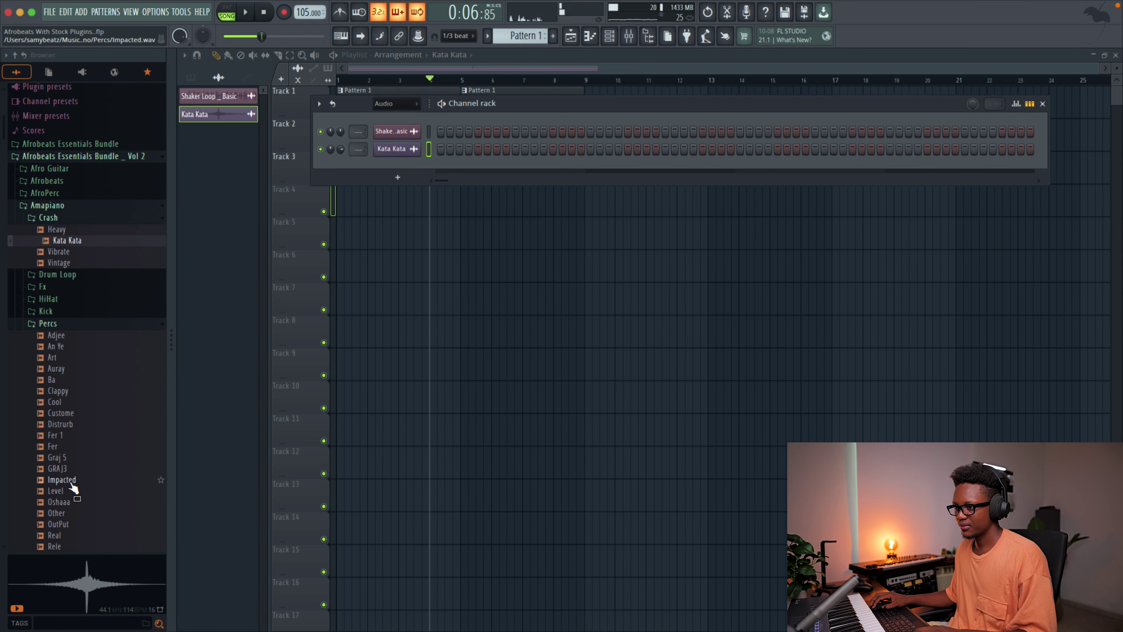
{"action": "left_click", "coordinate": [71, 482]}
{"action": "scroll", "coordinate": [111, 275], "scroll_direction": "down", "scroll_amount": 1}
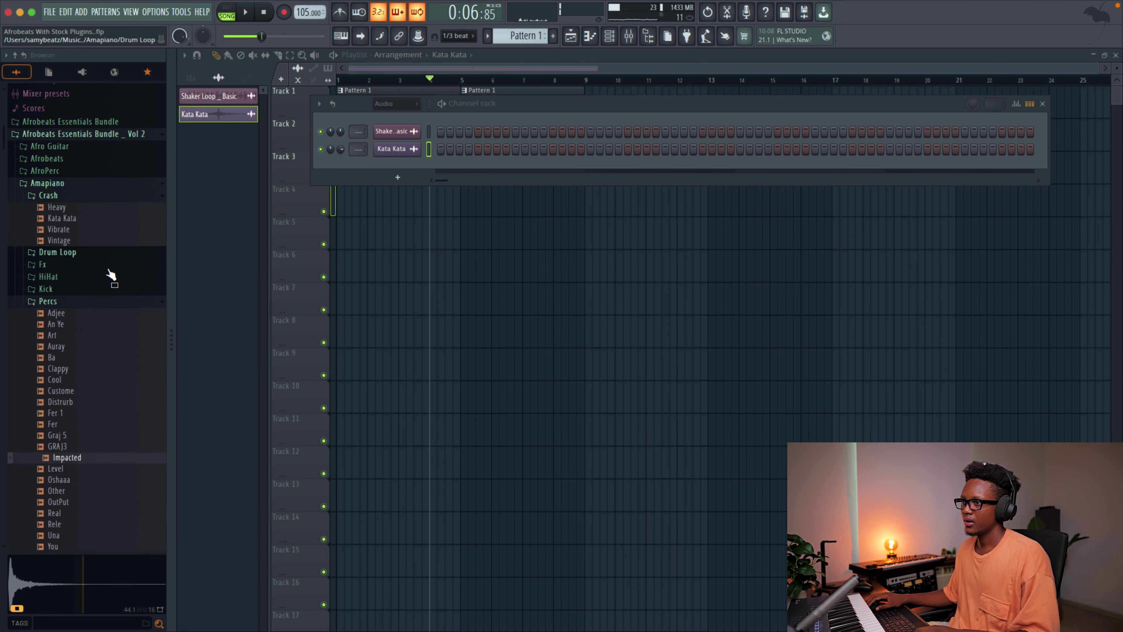
{"action": "scroll", "coordinate": [86, 389], "scroll_direction": "up", "scroll_amount": 2}
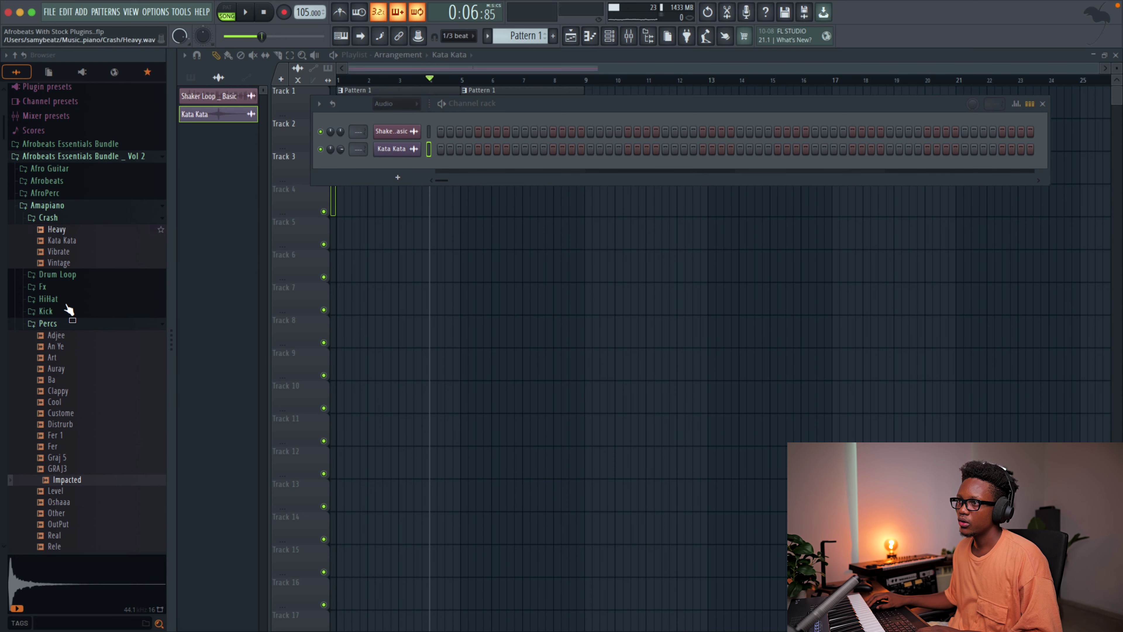
{"action": "left_click", "coordinate": [67, 142]}
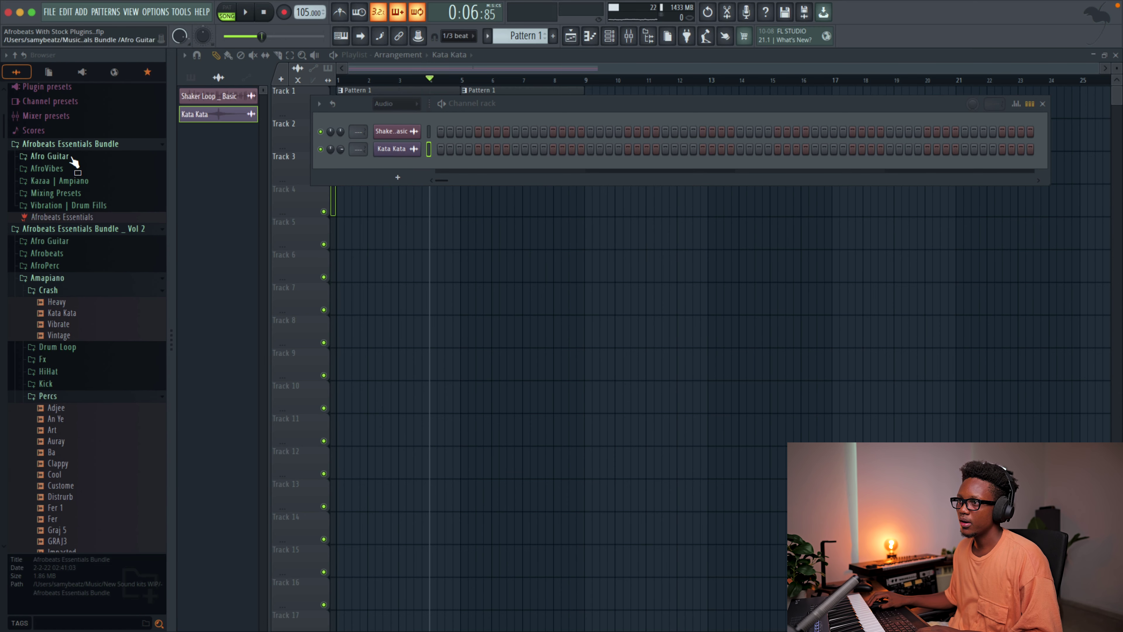
{"action": "left_click", "coordinate": [59, 181]}
{"action": "left_click", "coordinate": [64, 255]}
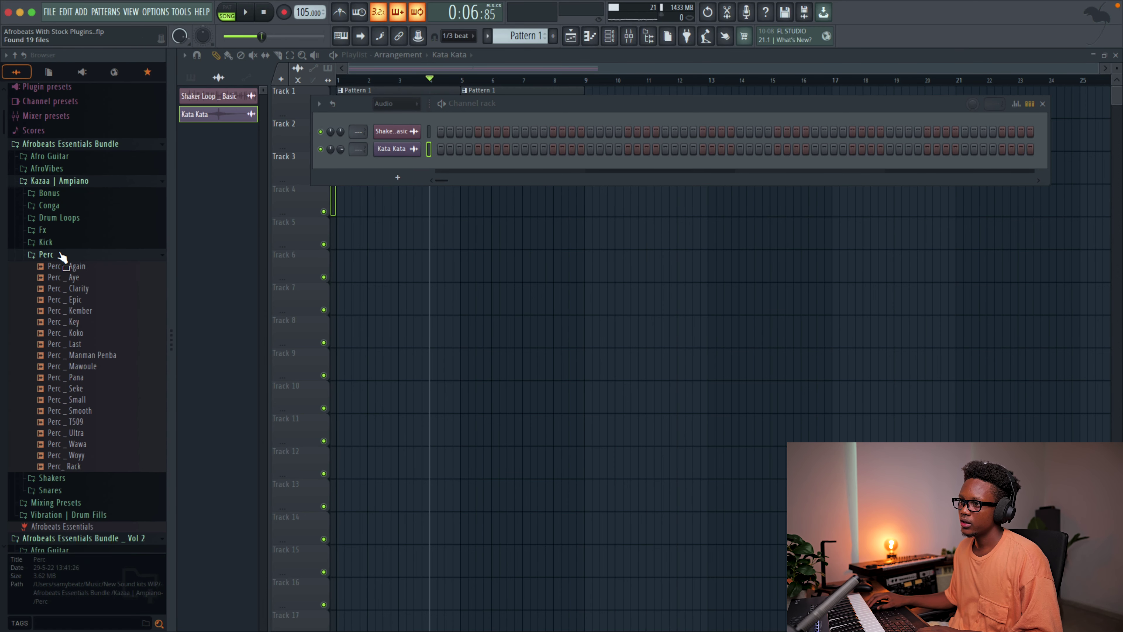
{"action": "left_click", "coordinate": [106, 357]}
{"action": "left_click", "coordinate": [82, 312]}
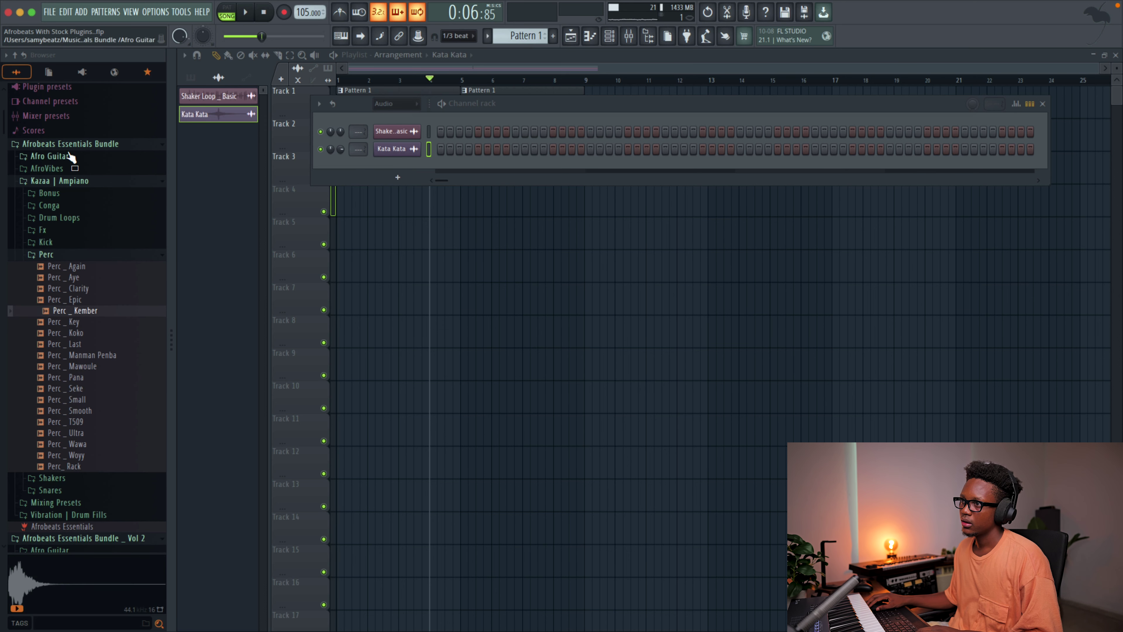
{"action": "left_click", "coordinate": [57, 170]}
{"action": "left_click", "coordinate": [55, 193]}
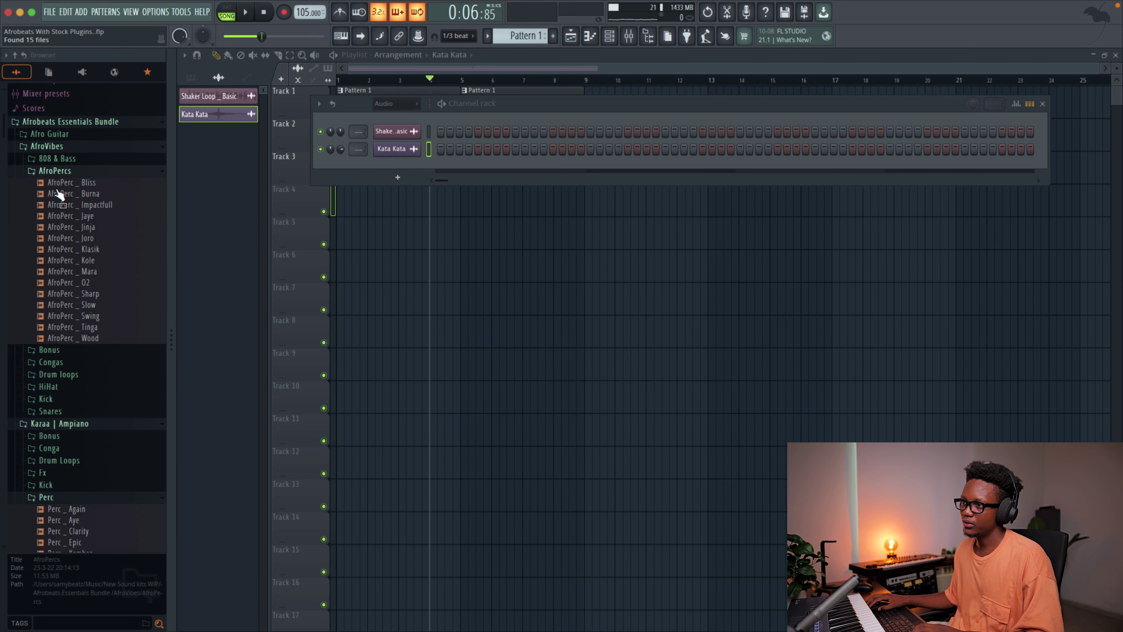
{"action": "left_click", "coordinate": [108, 208]}
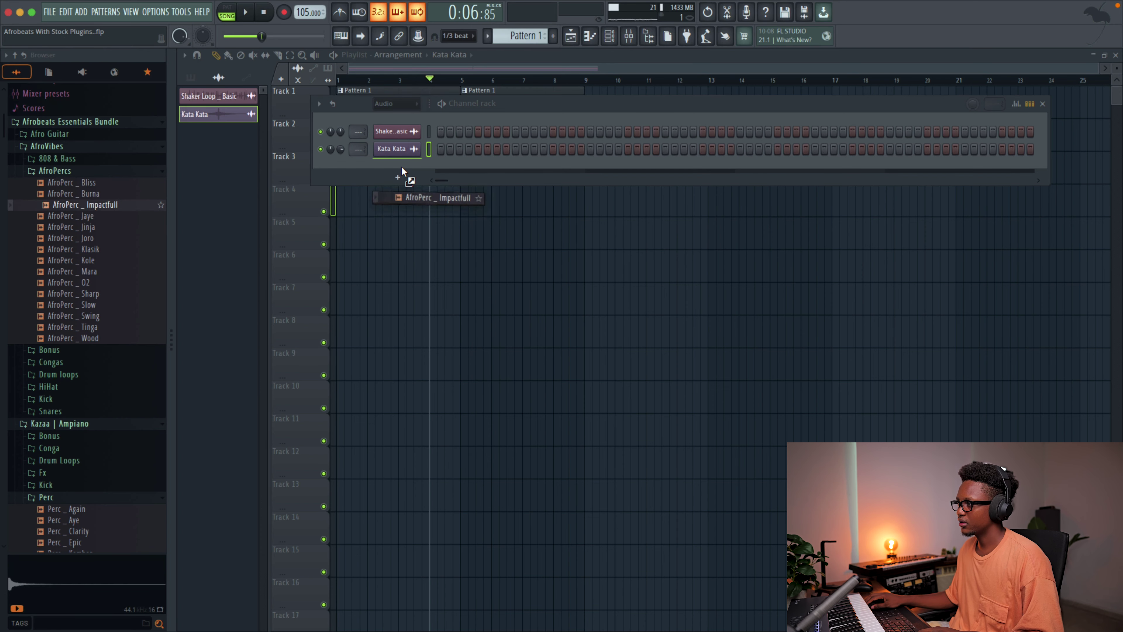
{"action": "left_click_drag", "start_coordinate": [402, 167], "coordinate": [404, 174]}
{"action": "key", "text": "space"}
{"action": "key", "text": "space"}
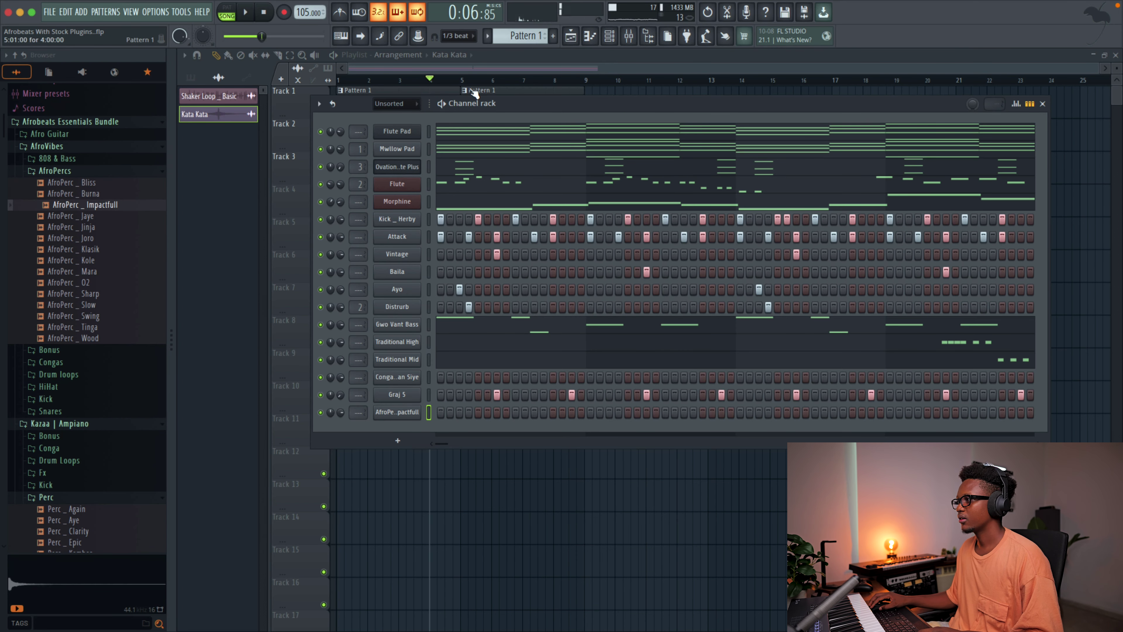
{"action": "key", "text": "space"}
{"action": "key", "text": "space"}
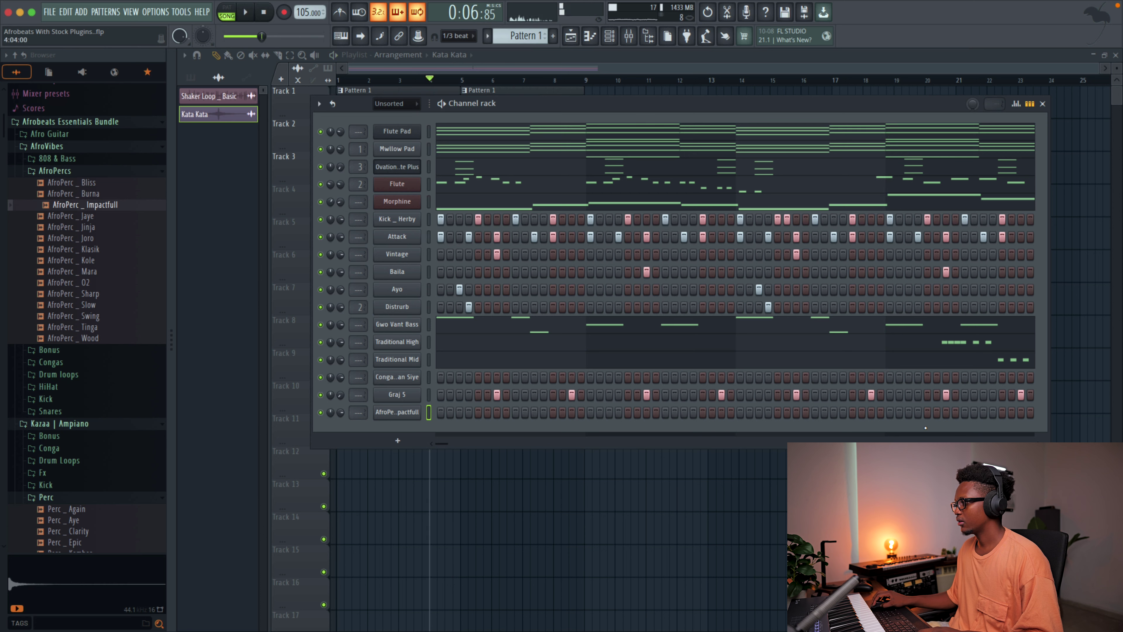
{"action": "key", "text": "space"}
{"action": "key", "text": "space"}
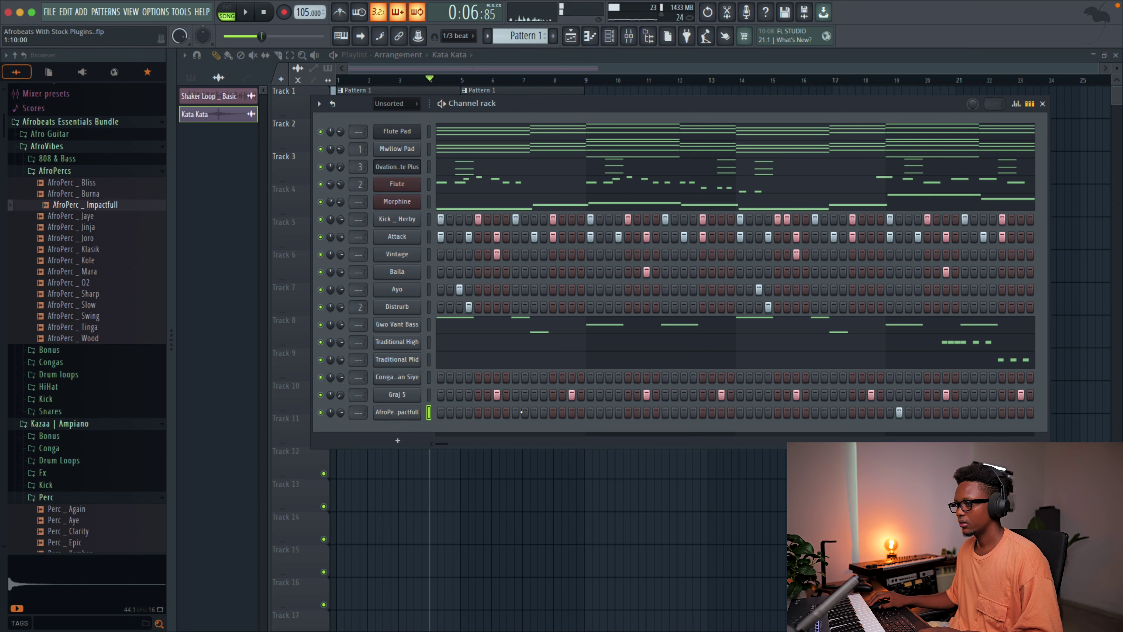
{"action": "scroll", "coordinate": [125, 372], "scroll_direction": "down", "scroll_amount": 5}
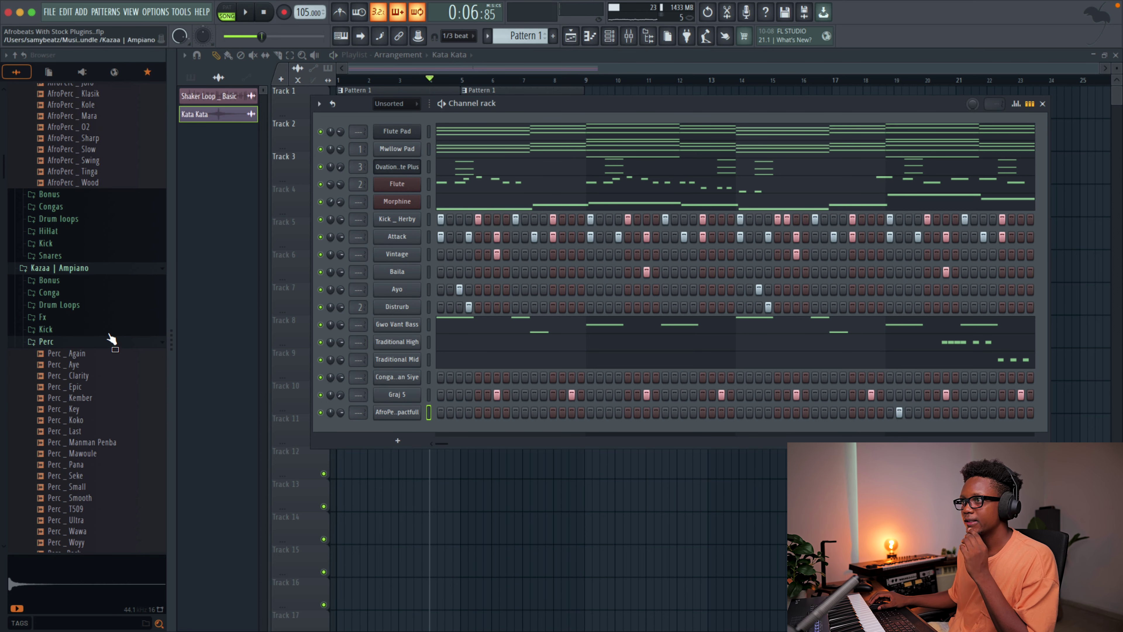
Add the Baw and Boom samples from Fiya > Afro Percs as channels and audition the pattern
{"action": "left_click", "coordinate": [15, 55]}
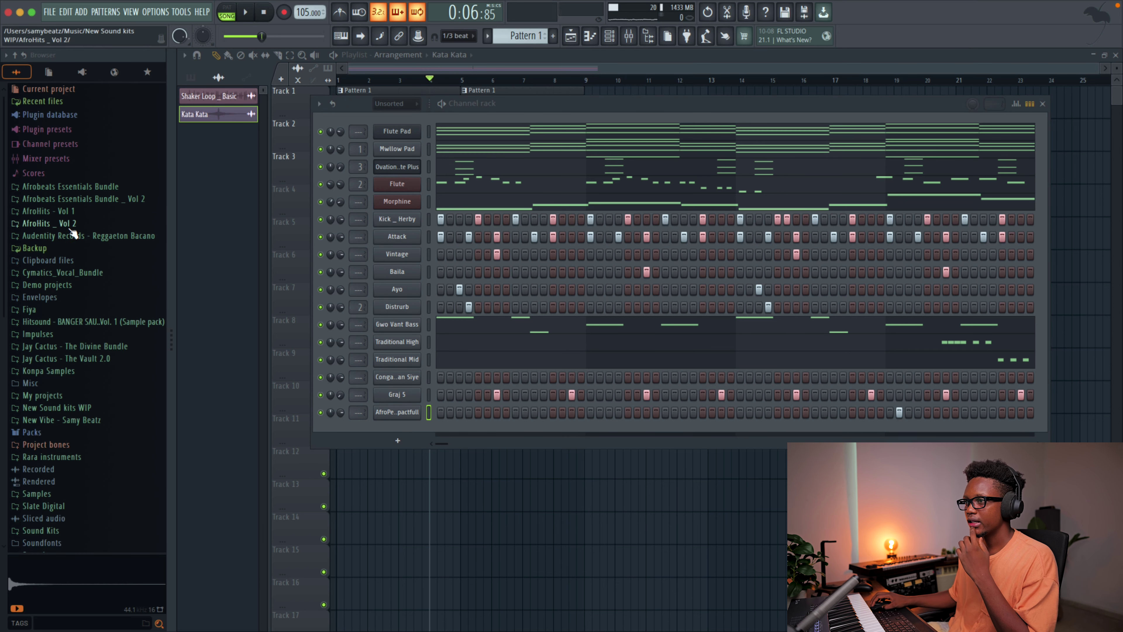
{"action": "left_click", "coordinate": [30, 309]}
{"action": "left_click", "coordinate": [46, 336]}
{"action": "left_click", "coordinate": [55, 368]}
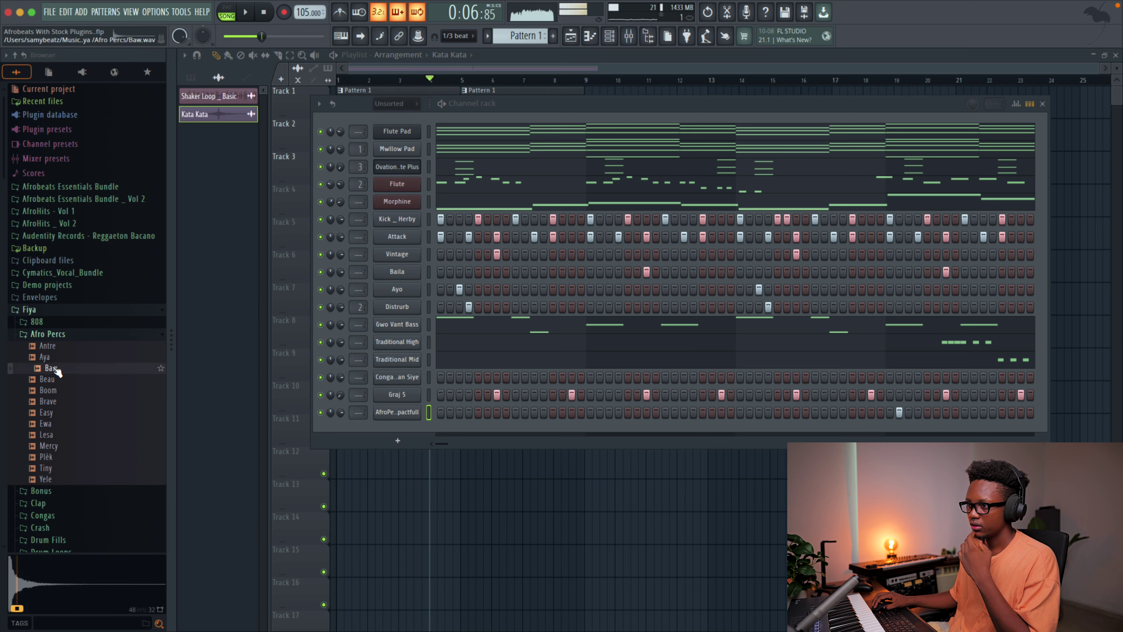
{"action": "left_click_drag", "start_coordinate": [423, 421], "coordinate": [427, 422]}
{"action": "key", "text": "Down"}
{"action": "key", "text": "Down"}
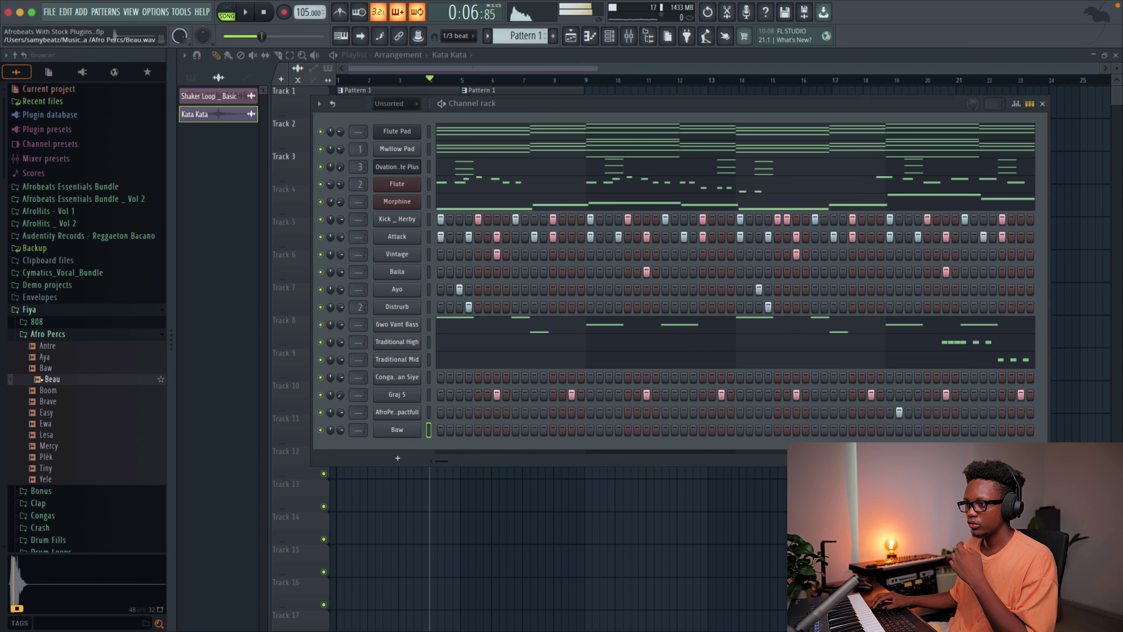
{"action": "left_click_drag", "start_coordinate": [427, 465], "coordinate": [428, 465]}
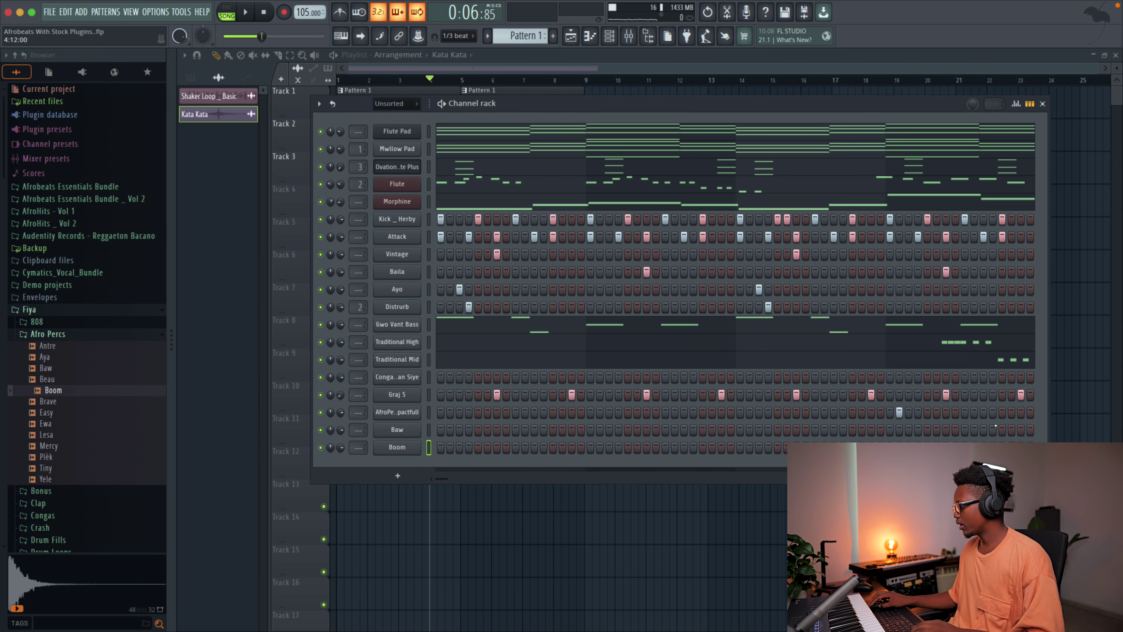
{"action": "key", "text": "space"}
{"action": "key", "text": "space"}
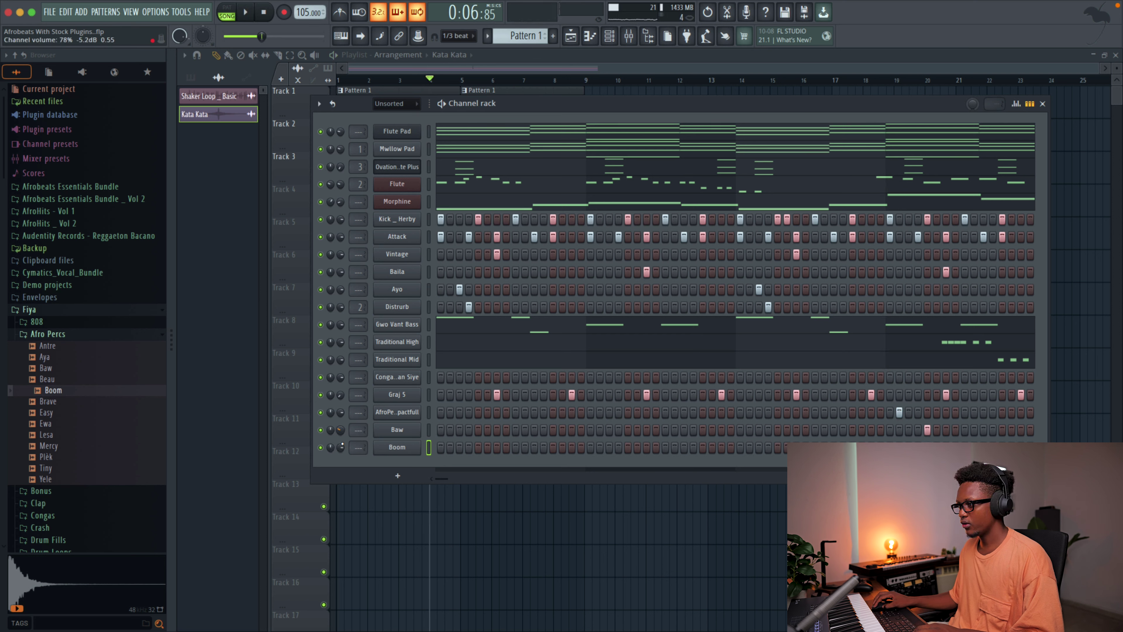
{"action": "key", "text": "space"}
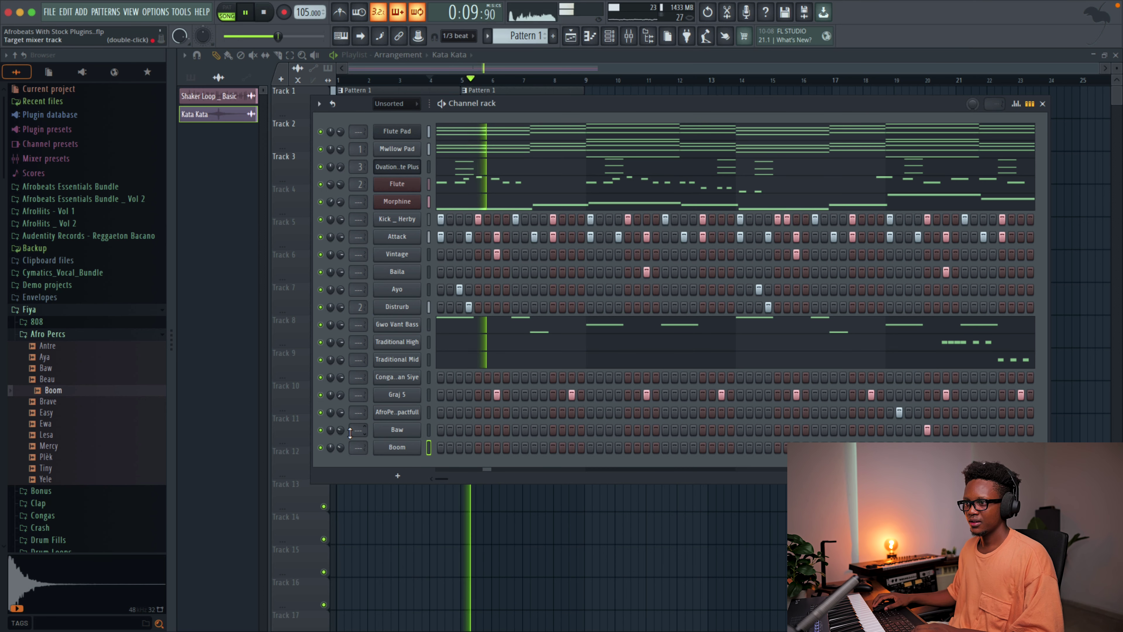
{"action": "key", "text": "space"}
Place the Vibrate crash from Vol 2 > Amapiano > Crash on Track 4 near bar 5
{"action": "left_click", "coordinate": [88, 200]}
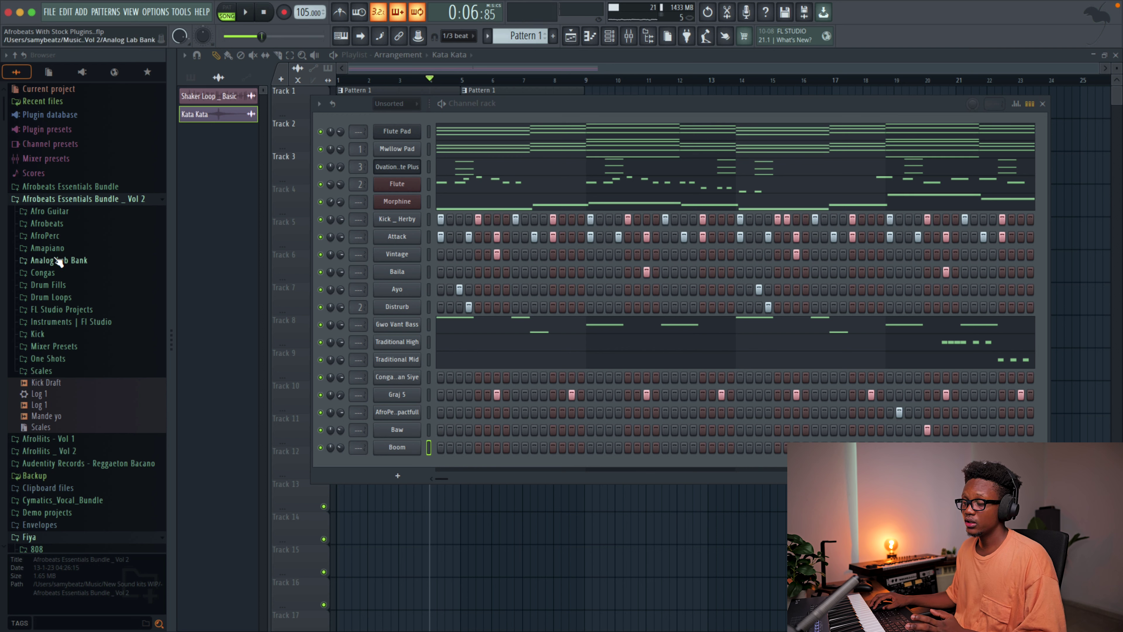
{"action": "left_click", "coordinate": [47, 248]}
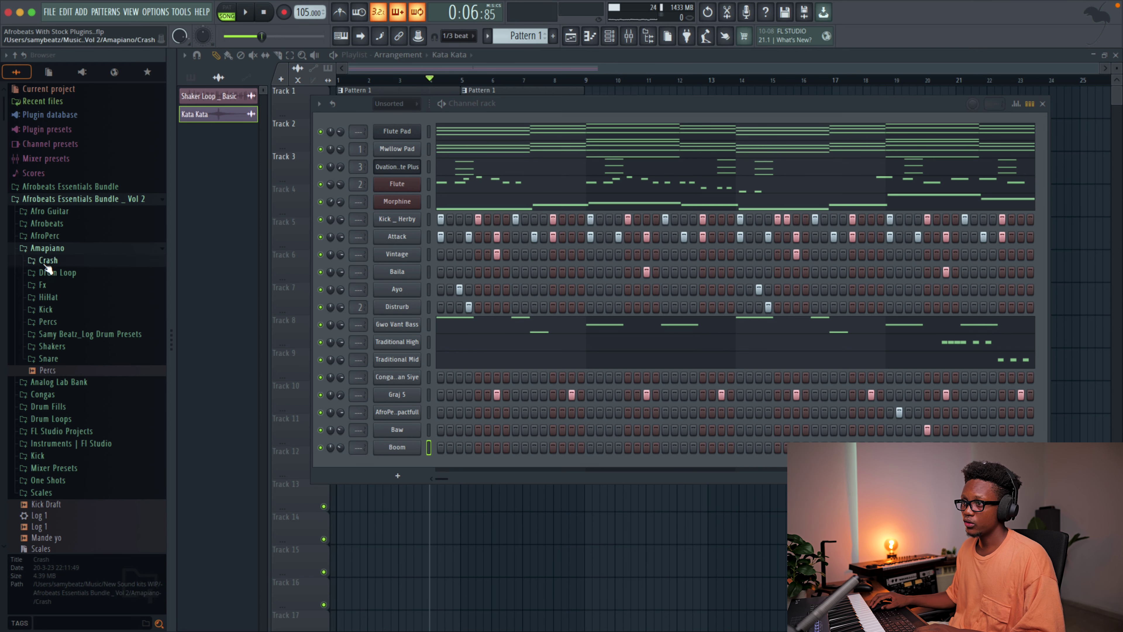
{"action": "left_click", "coordinate": [47, 262]}
{"action": "left_click", "coordinate": [63, 293]}
{"action": "left_click", "coordinate": [64, 306]}
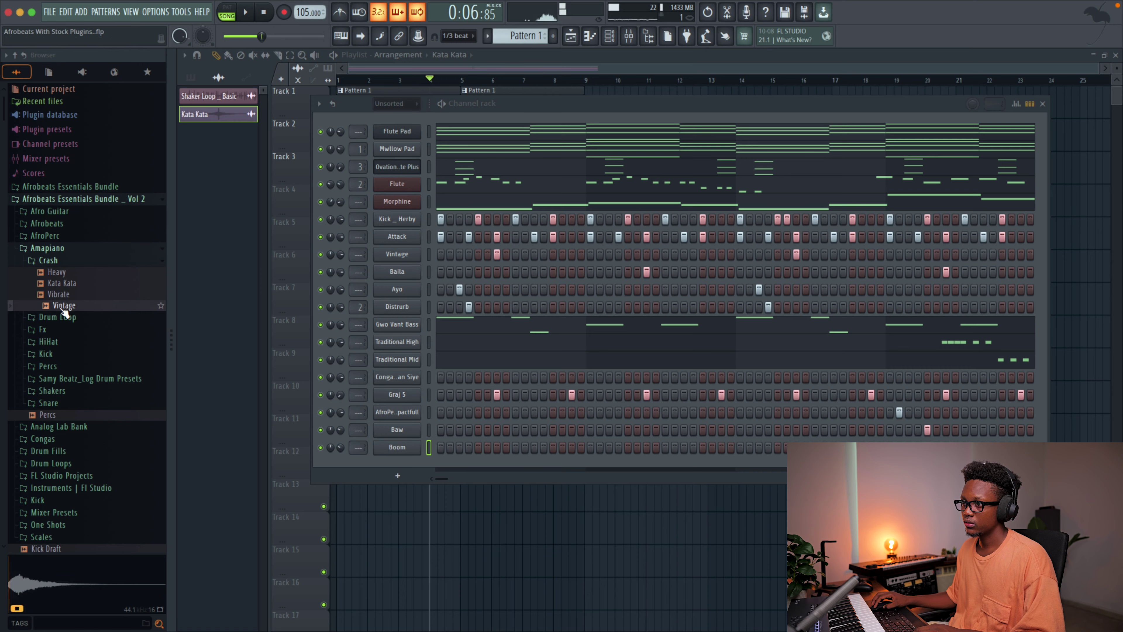
{"action": "left_click_drag", "start_coordinate": [63, 301], "coordinate": [524, 552]}
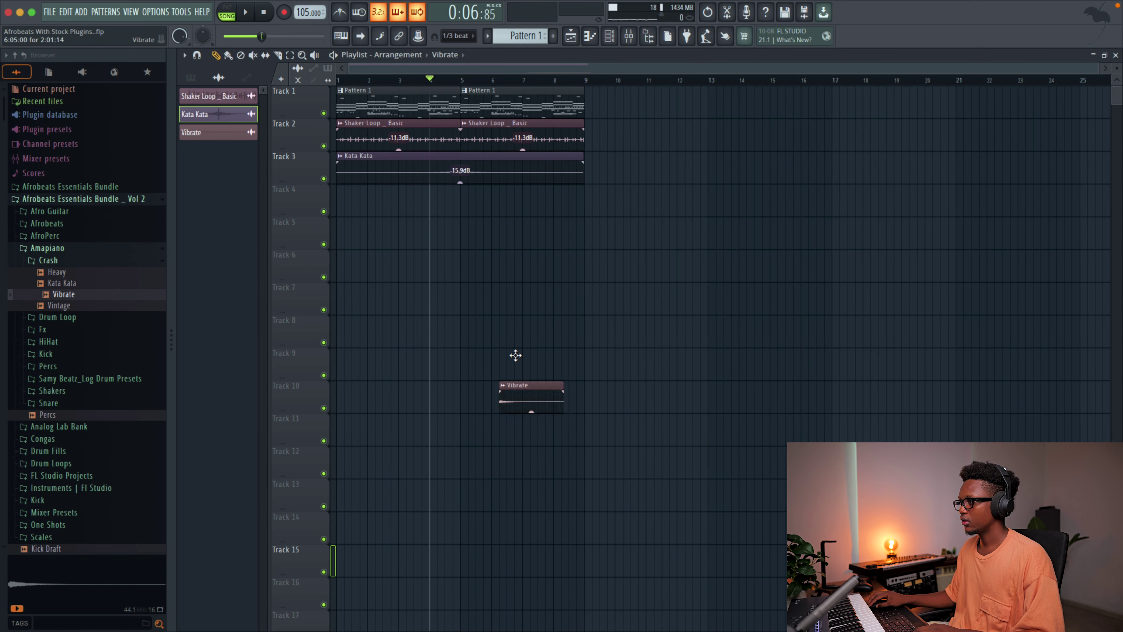
Set playlist snapping to Line and play the arrangement to hear the crash
{"action": "left_click", "coordinate": [464, 40]}
{"action": "left_click", "coordinate": [475, 175]}
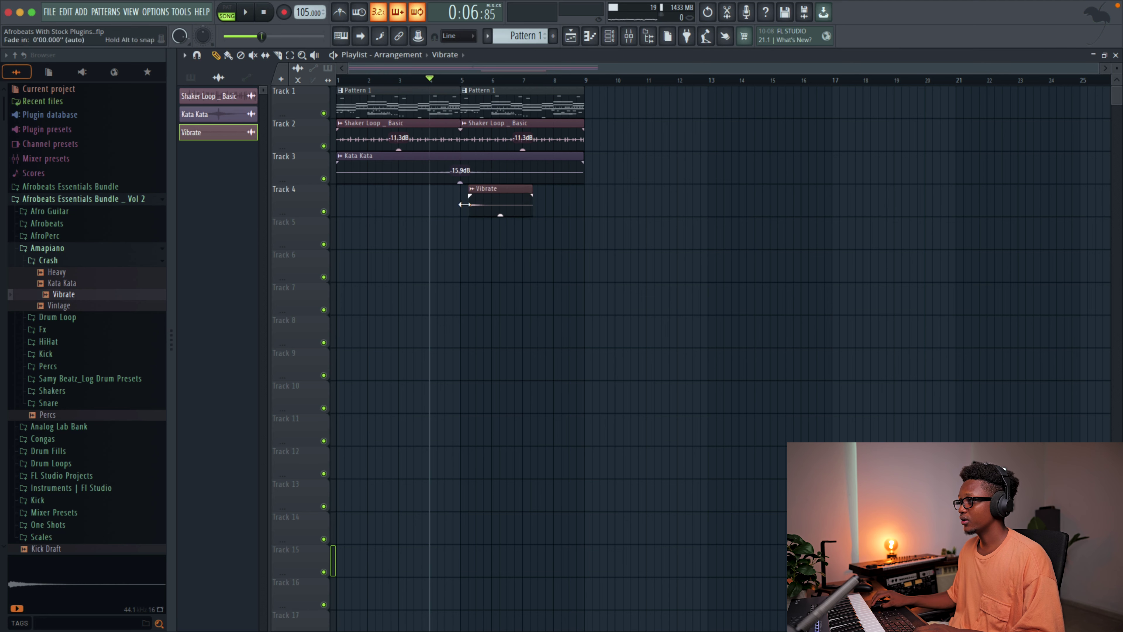
{"action": "key", "text": "space"}
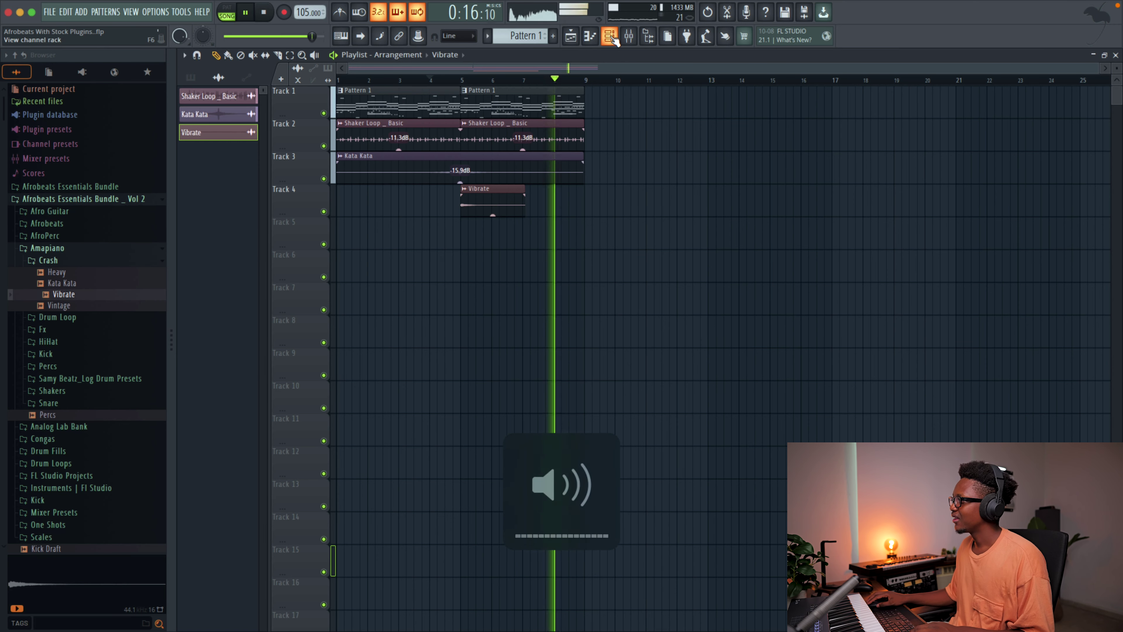
{"action": "key", "text": "space"}
{"action": "key", "text": "F9"}
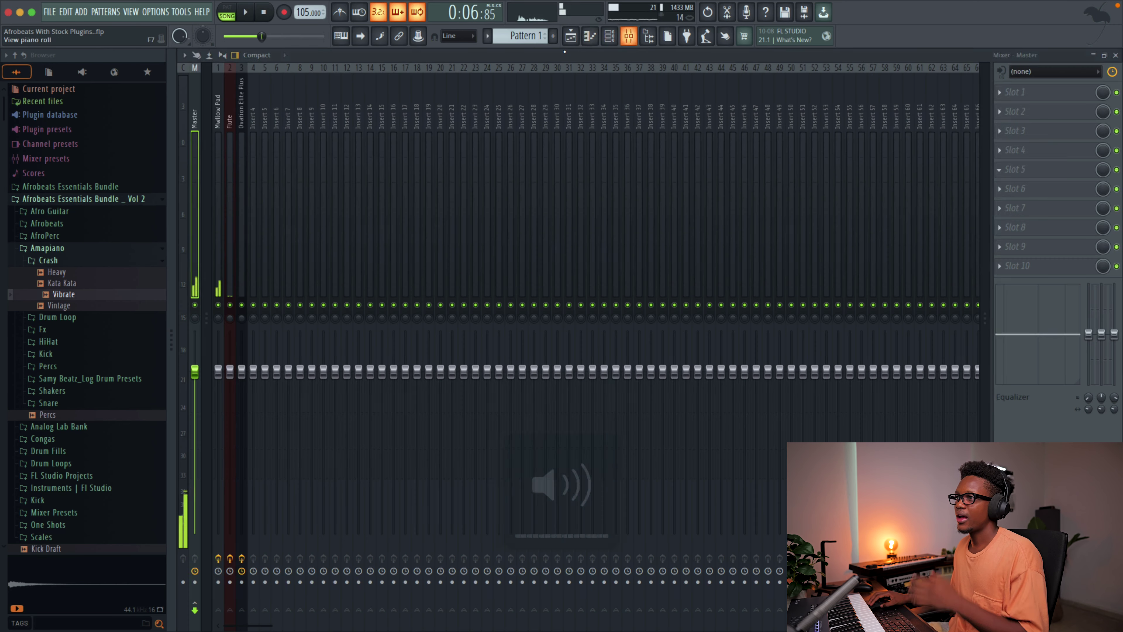
Load L1 Ultramaximizer via WaveShell1-VST 13.0 into master slot 2 and audition the song
{"action": "left_click", "coordinate": [999, 112]}
{"action": "left_click", "coordinate": [949, 79]}
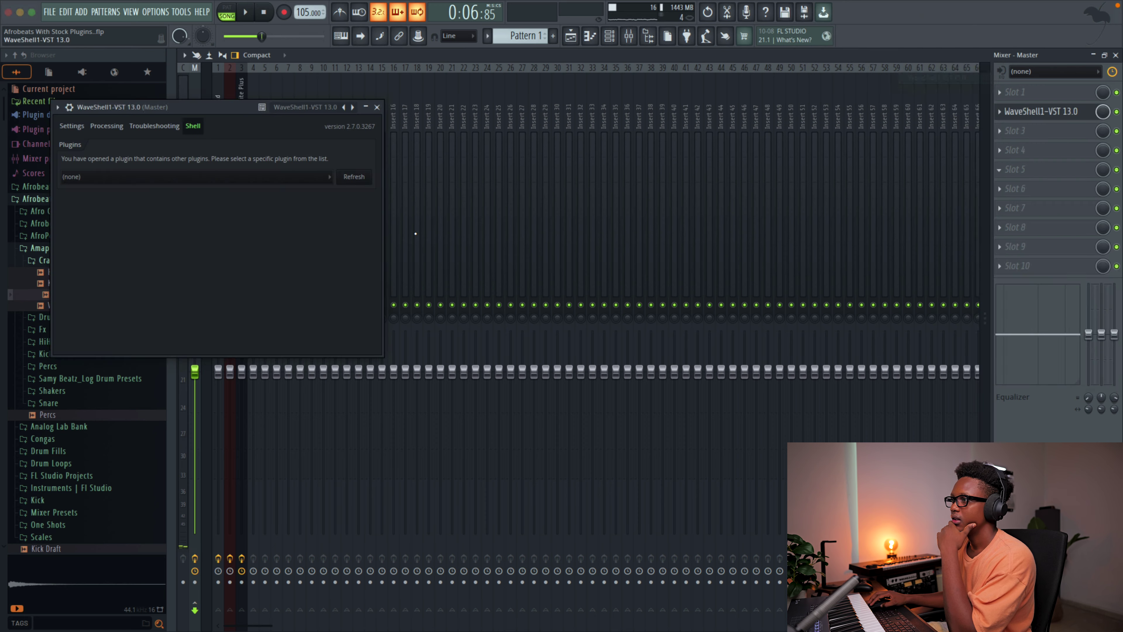
{"action": "left_click", "coordinate": [204, 181]}
{"action": "left_click", "coordinate": [97, 327]}
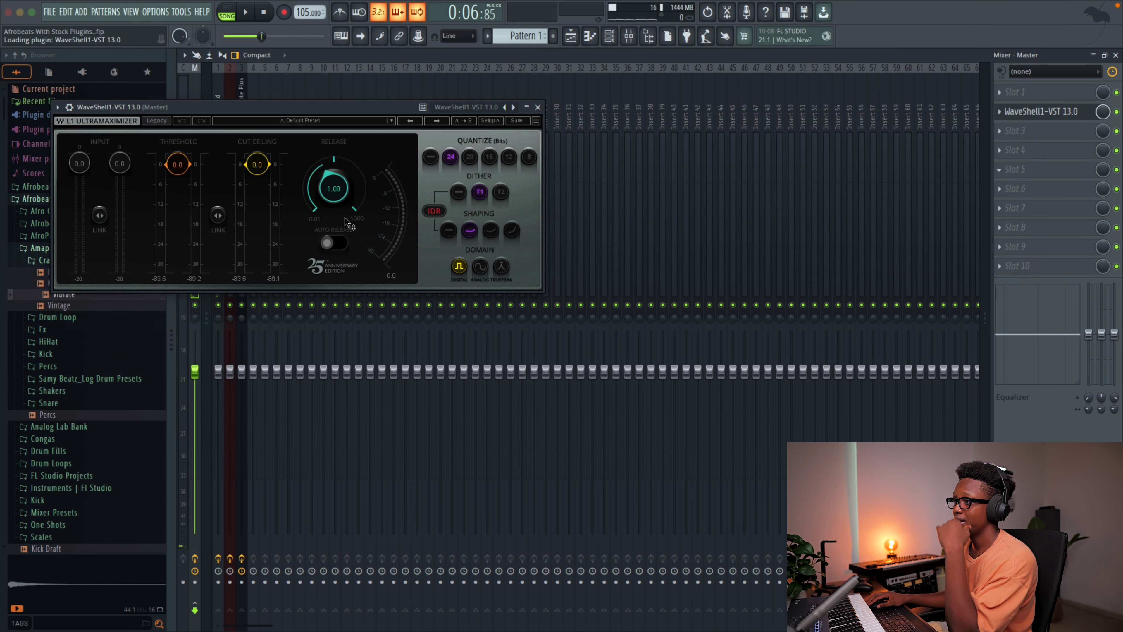
{"action": "key", "text": "space"}
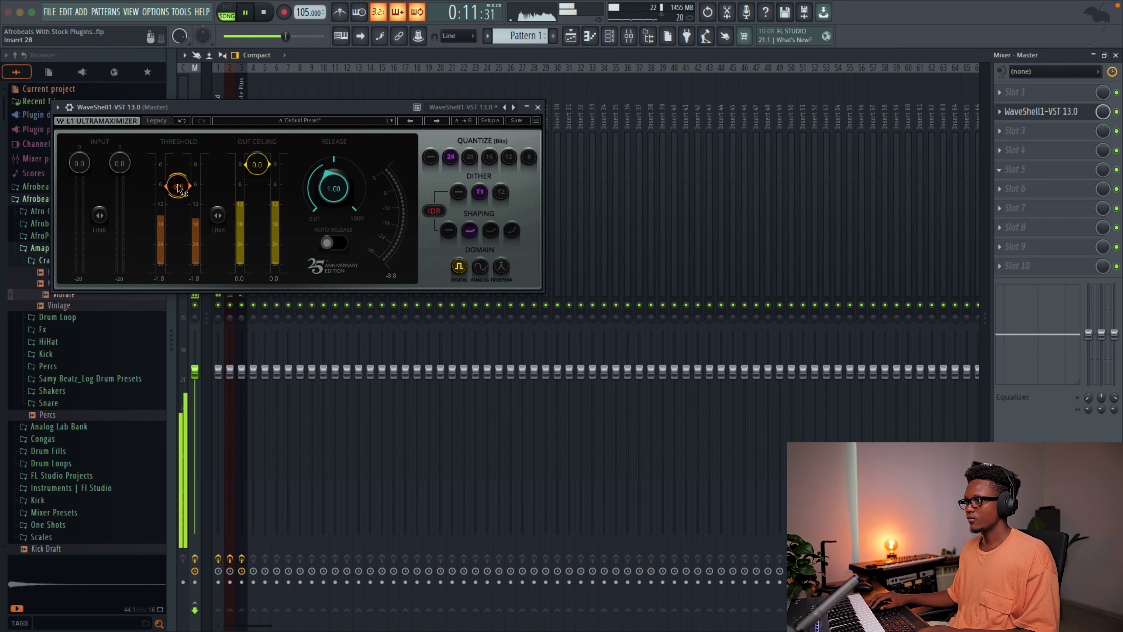
{"action": "left_click", "coordinate": [538, 108]}
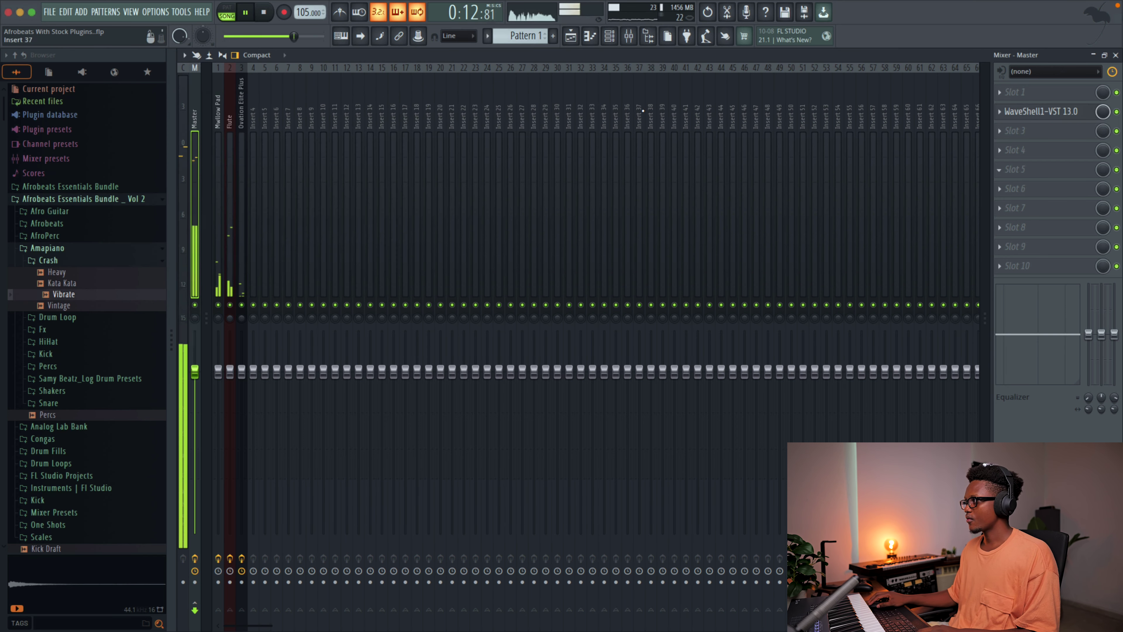
{"action": "left_click", "coordinate": [1116, 55]}
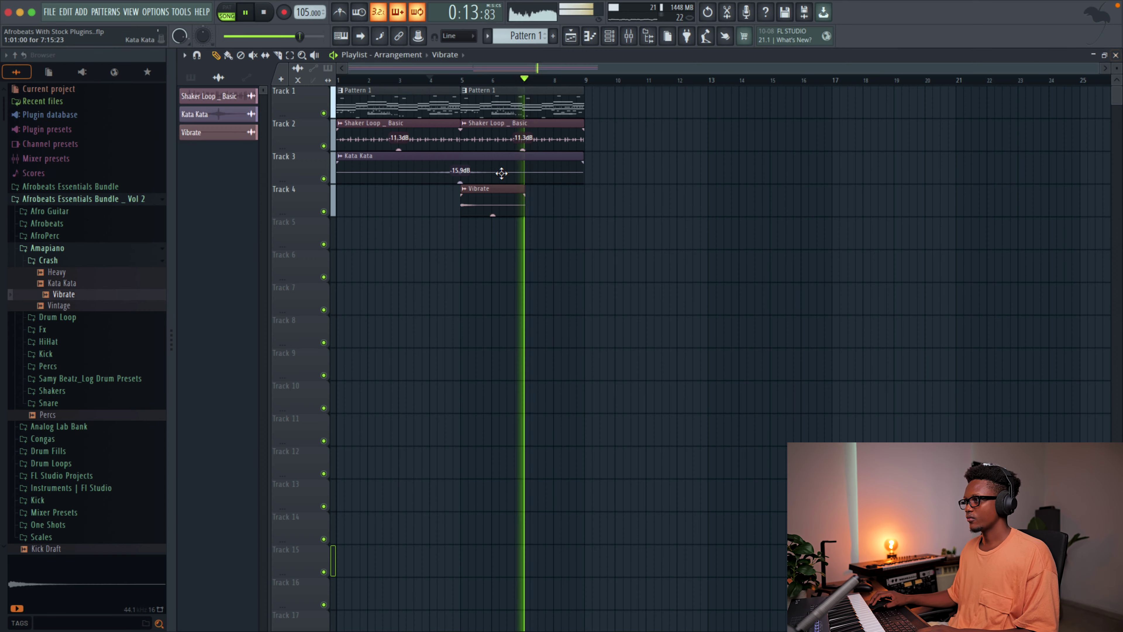
Inspect the Vibrate clip's audio settings, then close them
{"action": "left_click", "coordinate": [609, 36]}
{"action": "left_click", "coordinate": [609, 36]}
{"action": "double_click", "coordinate": [493, 205]}
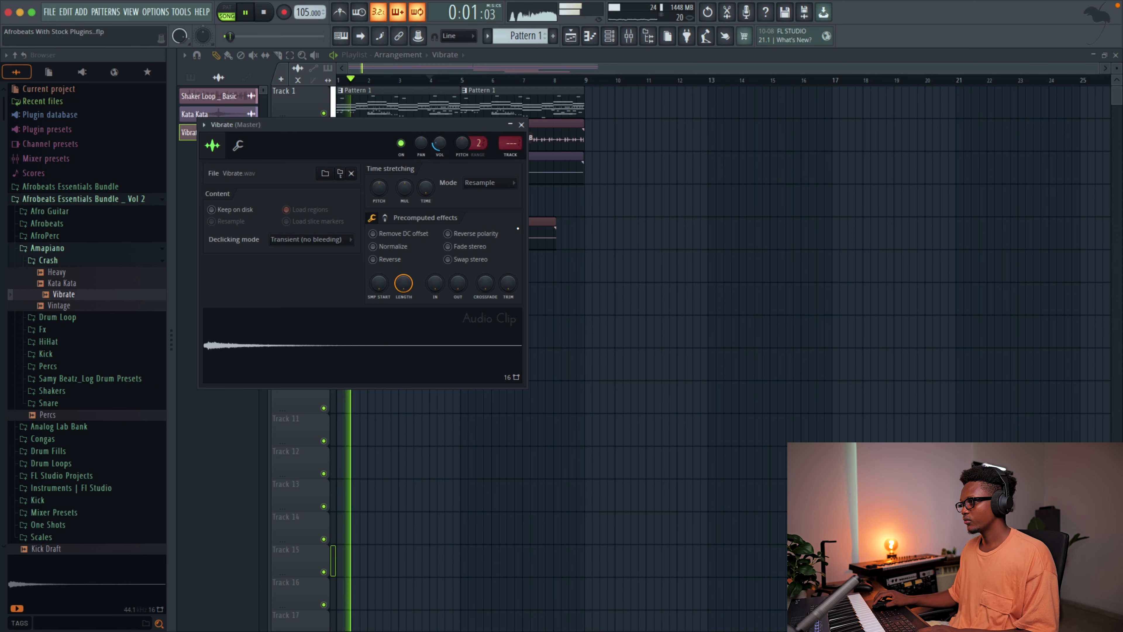
{"action": "left_click", "coordinate": [521, 124]}
Set the channel rack filter from Audio to All
{"action": "left_click", "coordinate": [609, 36]}
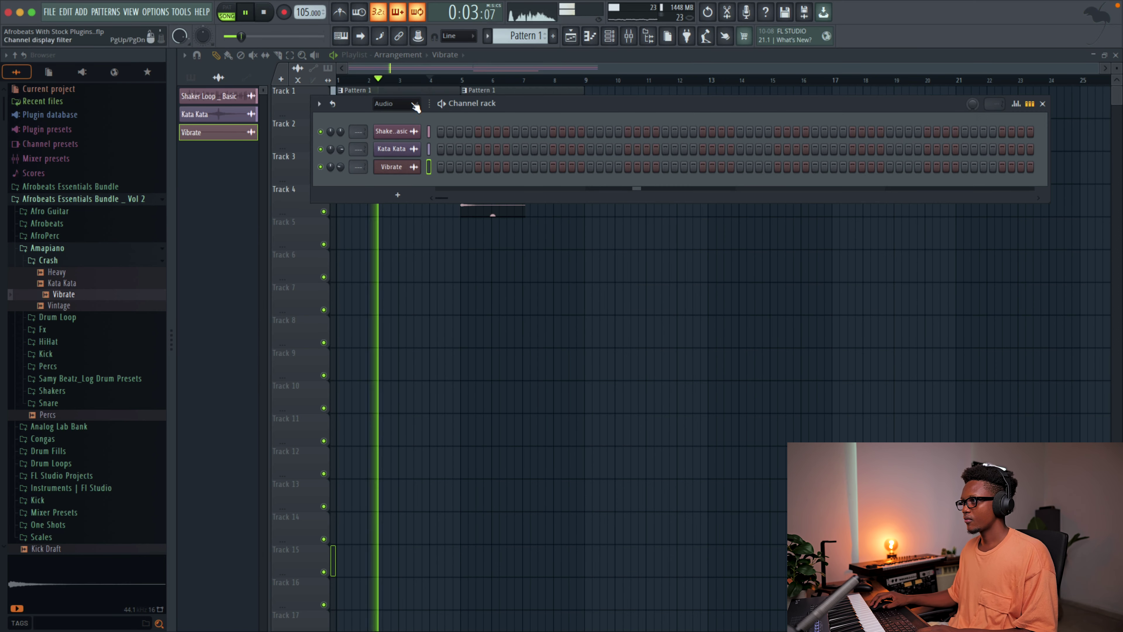
{"action": "left_click", "coordinate": [395, 102]}
{"action": "left_click", "coordinate": [385, 116]}
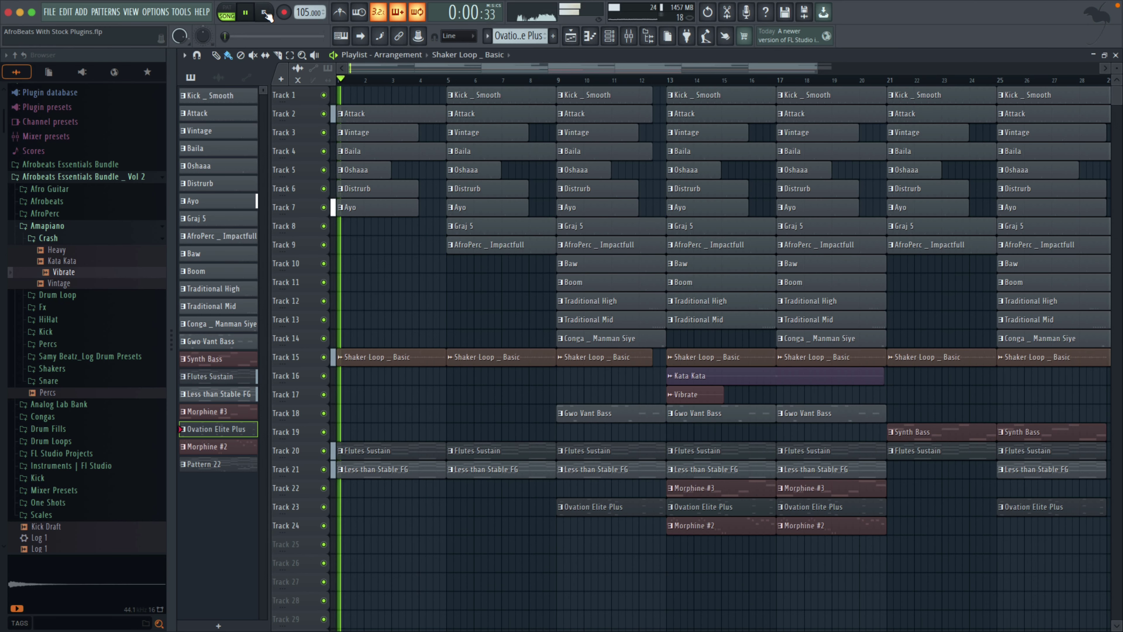
Duplicate the Kata Kata clip on Track 16 and add another copy at bar 1
{"action": "left_click", "coordinate": [819, 374]}
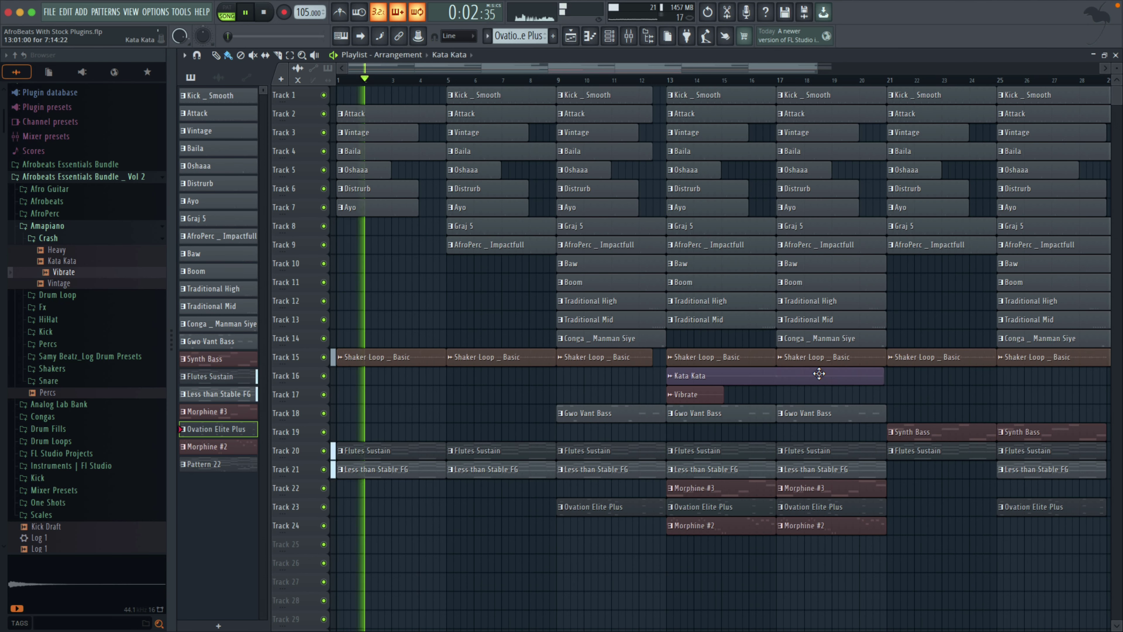
{"action": "key", "text": "ctrl+b"}
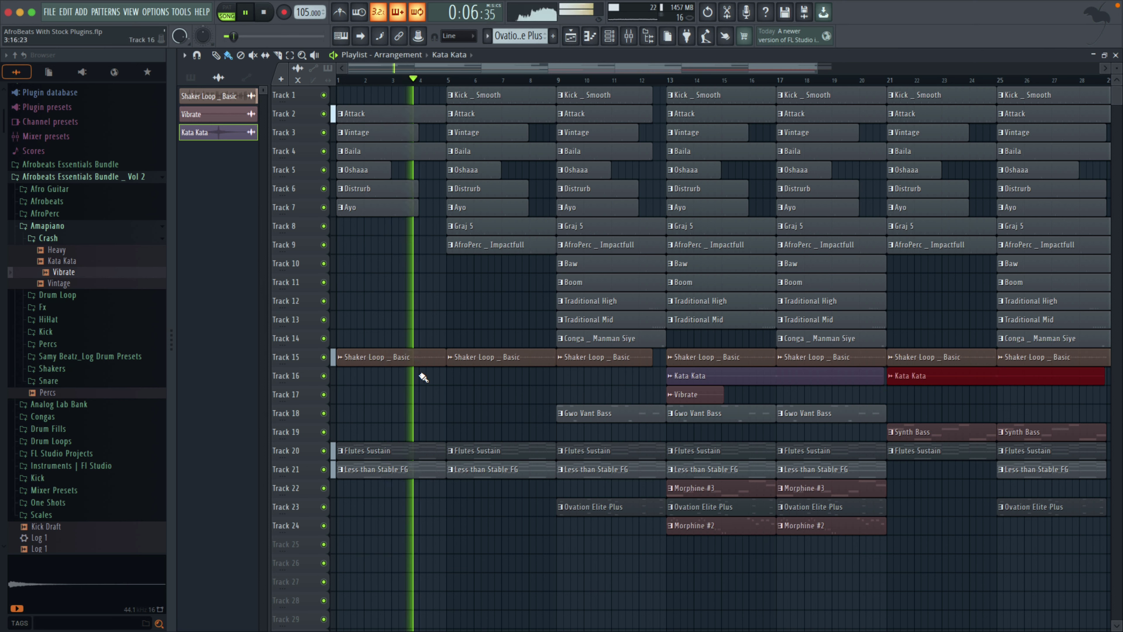
{"action": "left_click", "coordinate": [389, 376]}
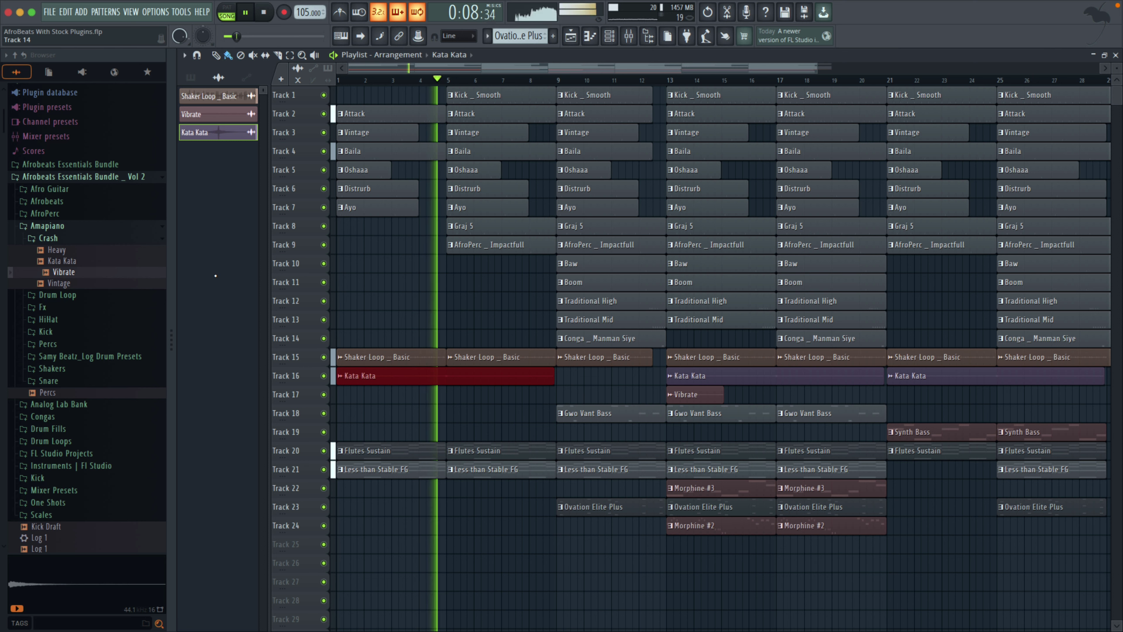